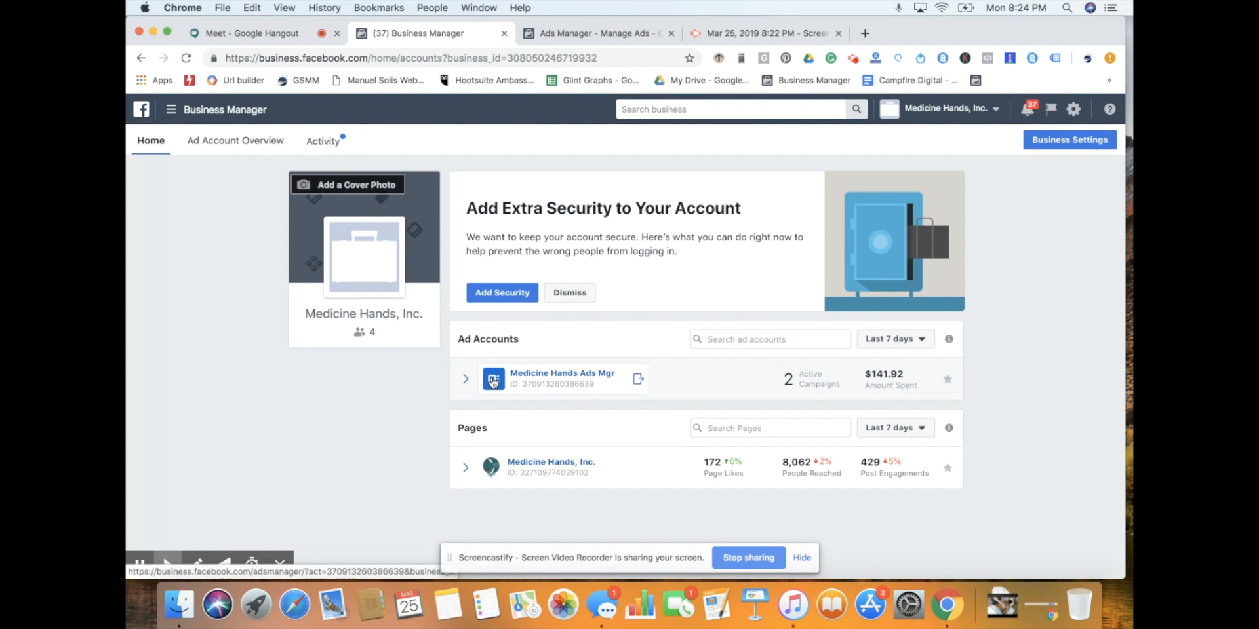
Open the Medicine Hands Ads Mgr account in Ads Manager and start customizing the campaign table's columns.
click(493, 381)
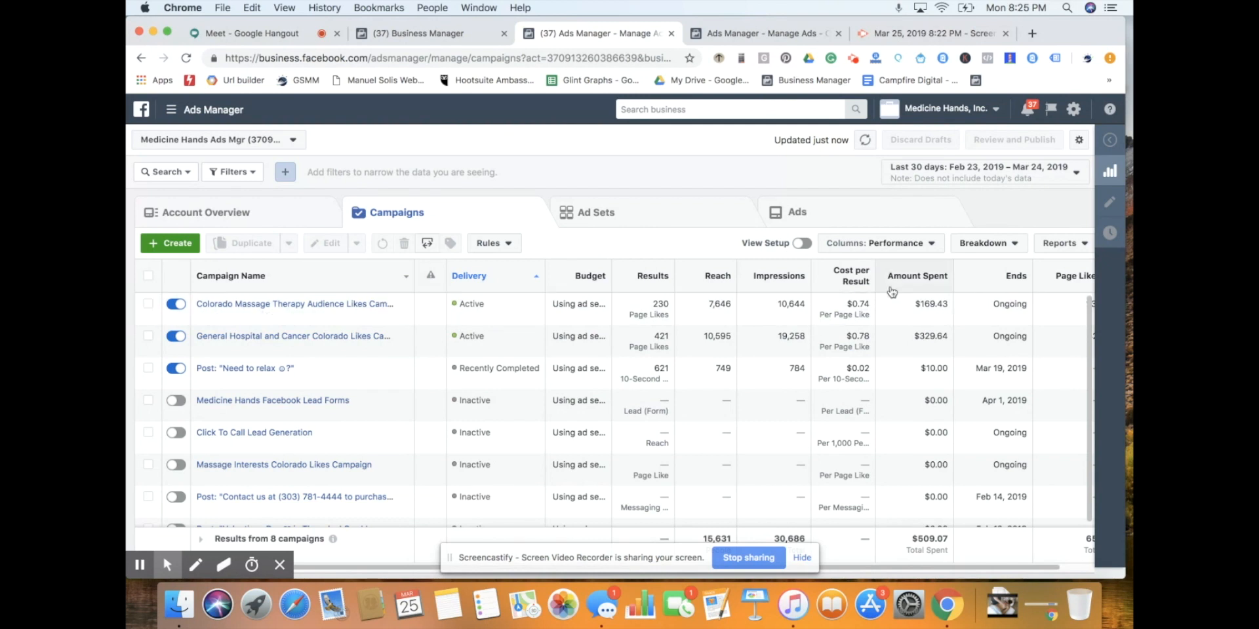
click(907, 249)
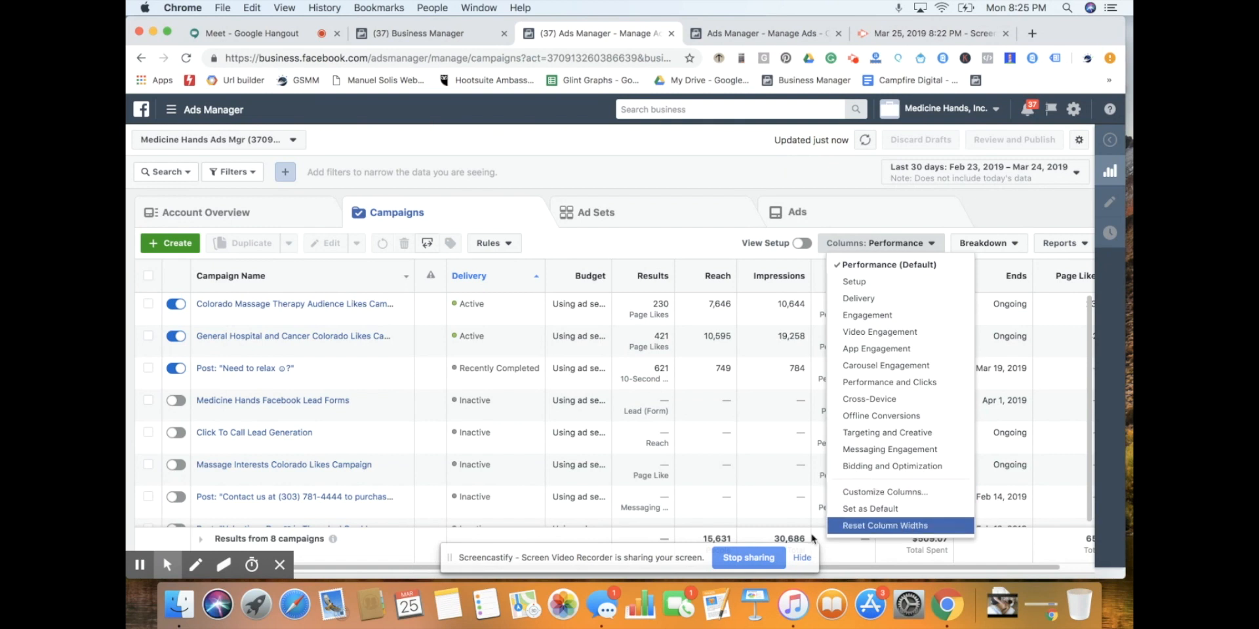
click(802, 557)
click(879, 496)
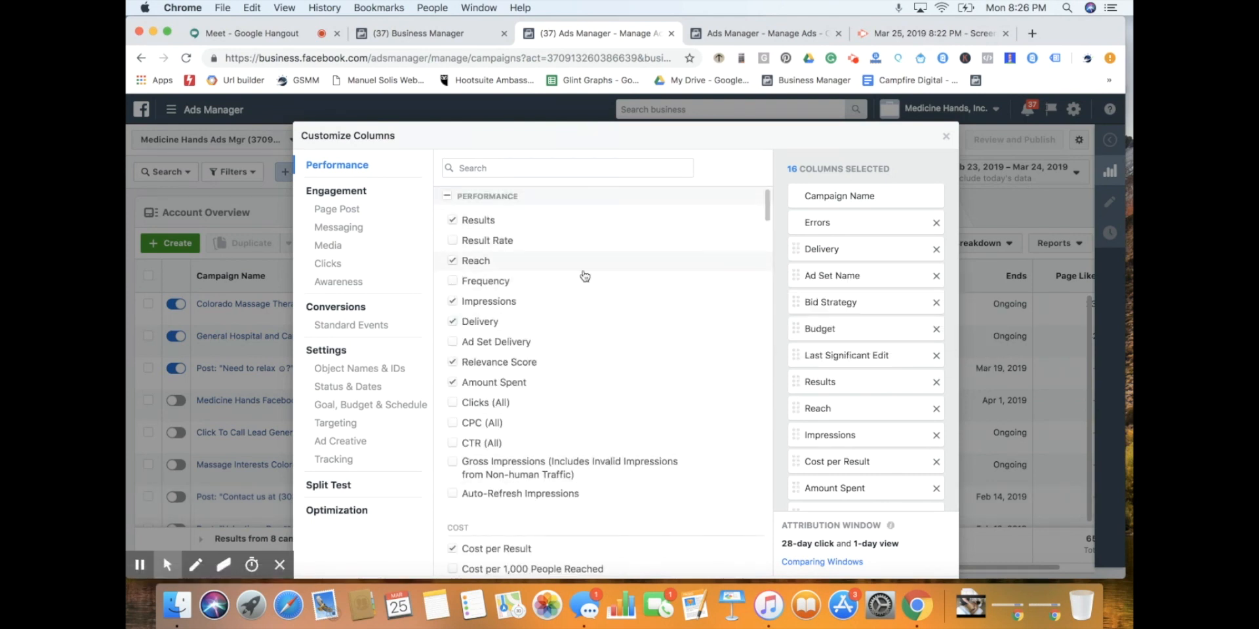
Remove the Errors, Bid Strategy and Budget columns from the selected columns.
click(936, 223)
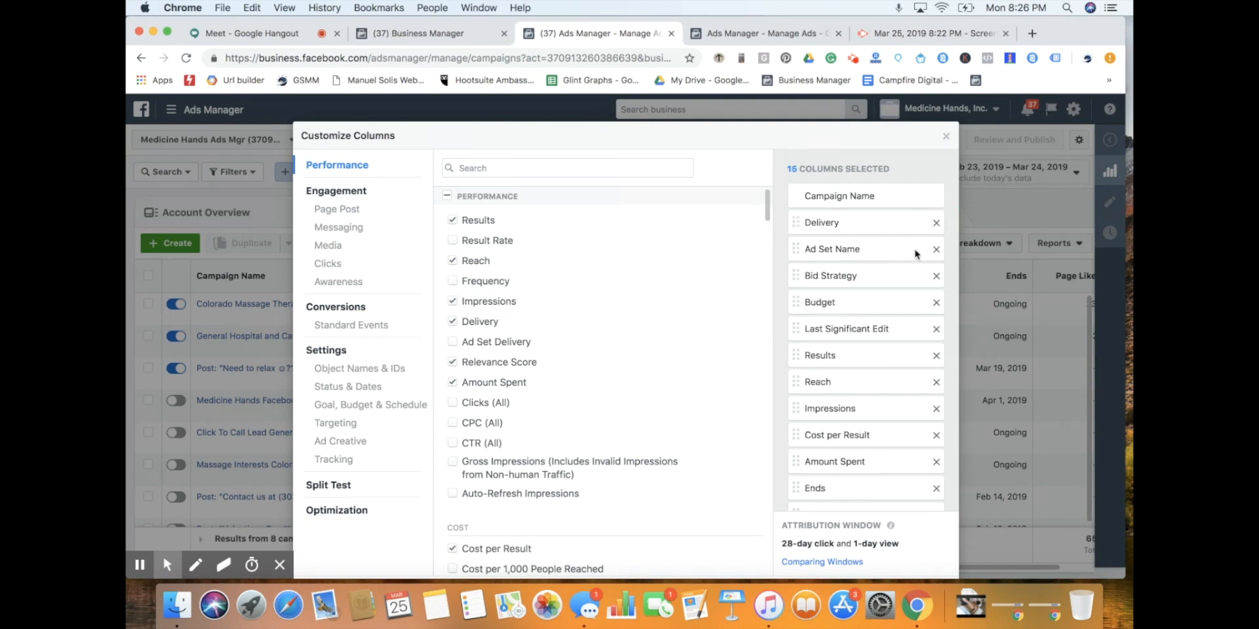
scroll(902, 307, down, 1)
scroll(903, 307, up, 1)
click(936, 276)
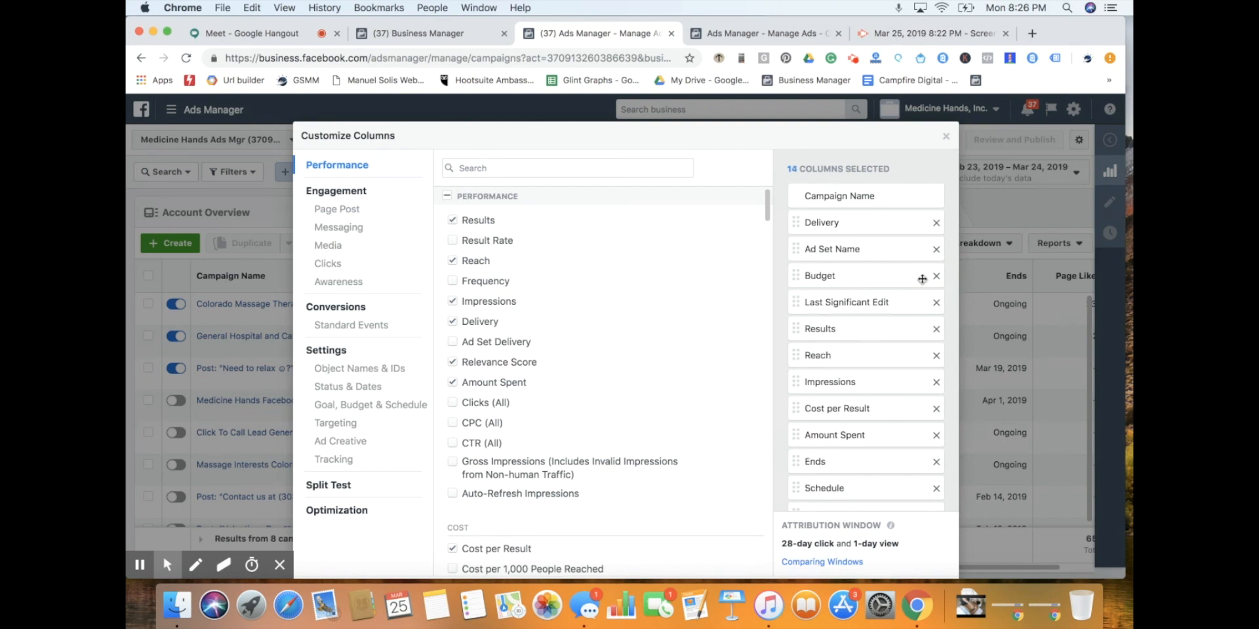
click(935, 276)
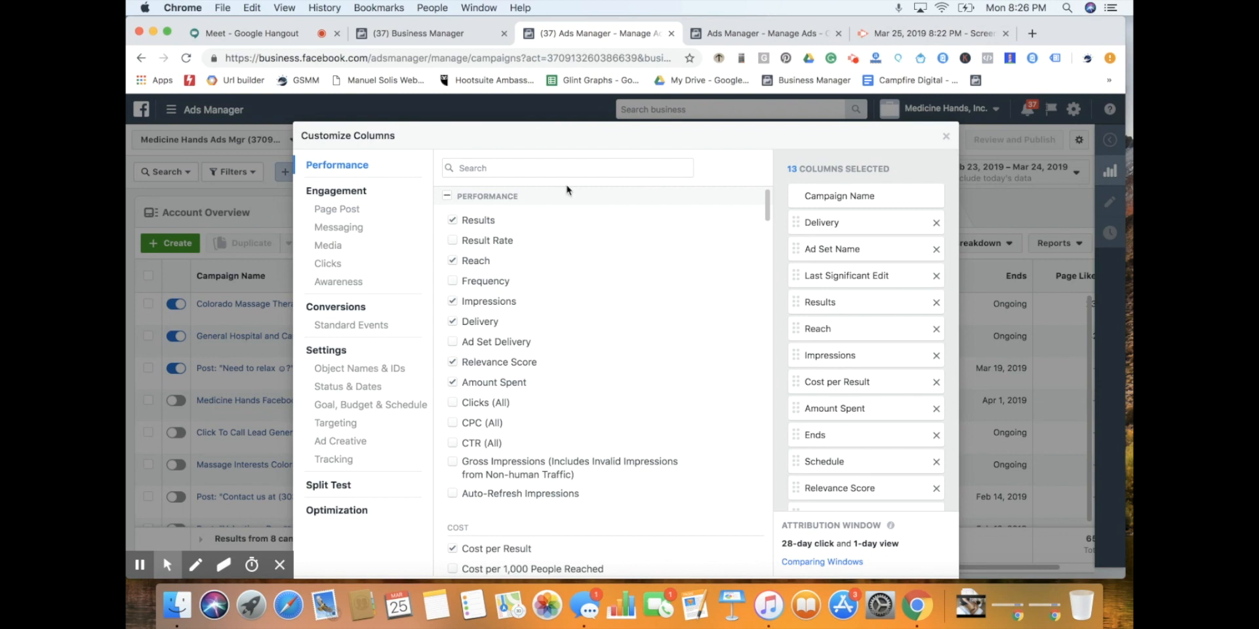
Search the available columns for "BUDG" and add Budget back to the selection.
click(575, 169)
text(BUDG)
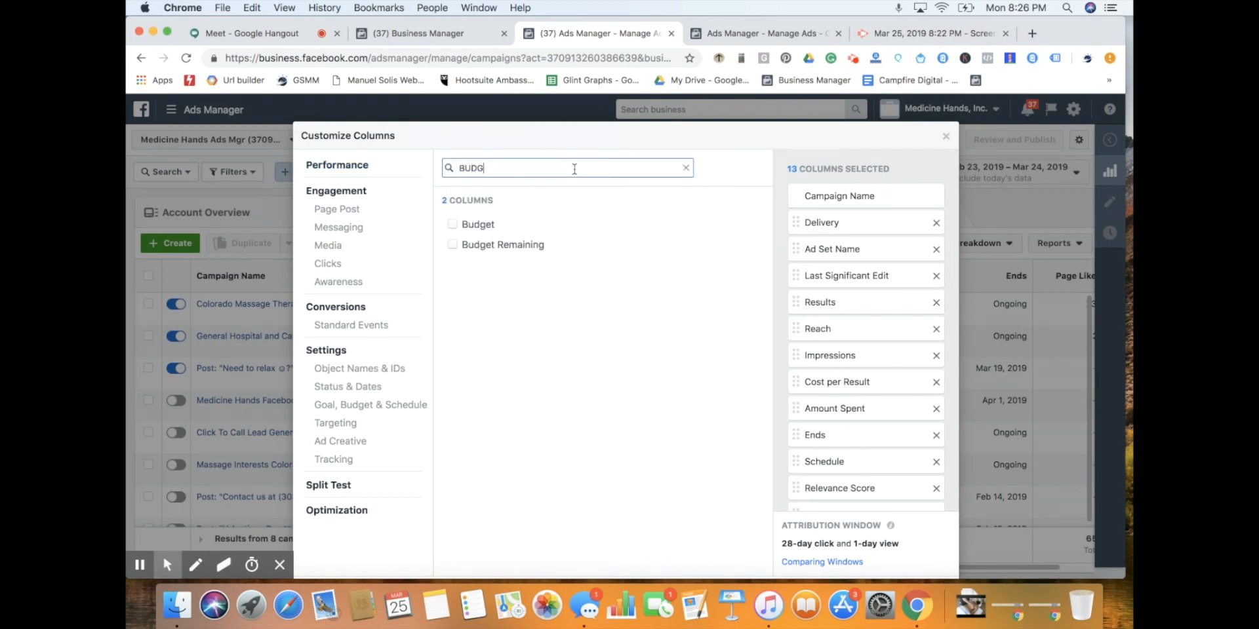
click(473, 224)
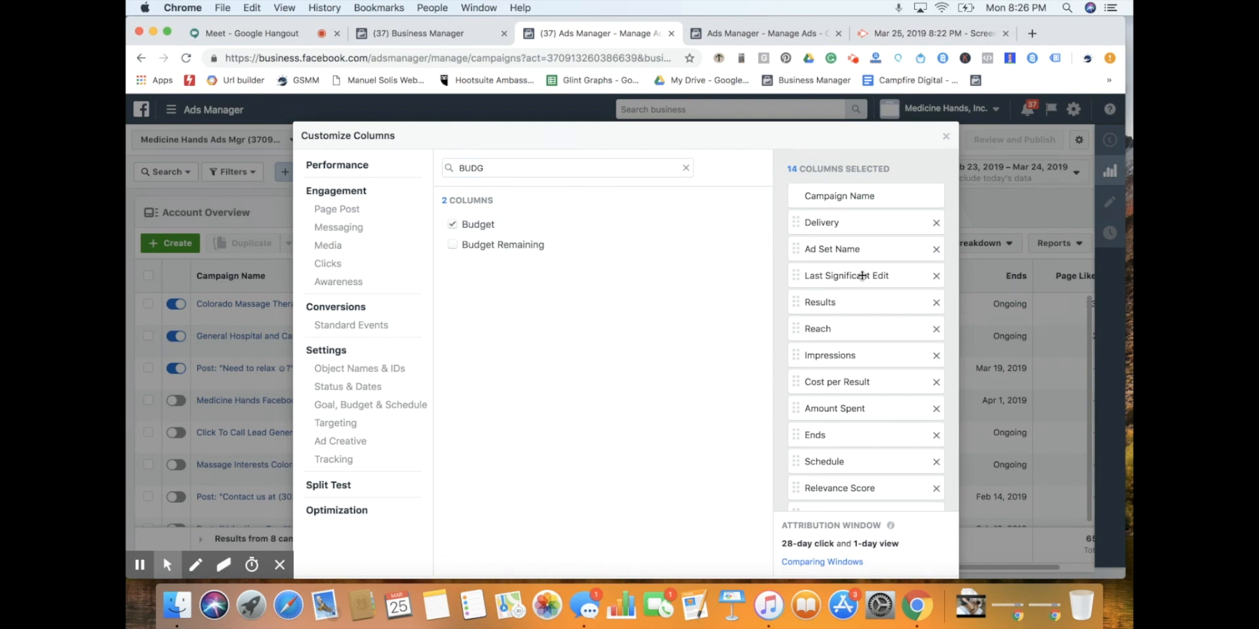
Remove the Last Significant Edit column from the selection and review the remaining selected columns.
click(936, 276)
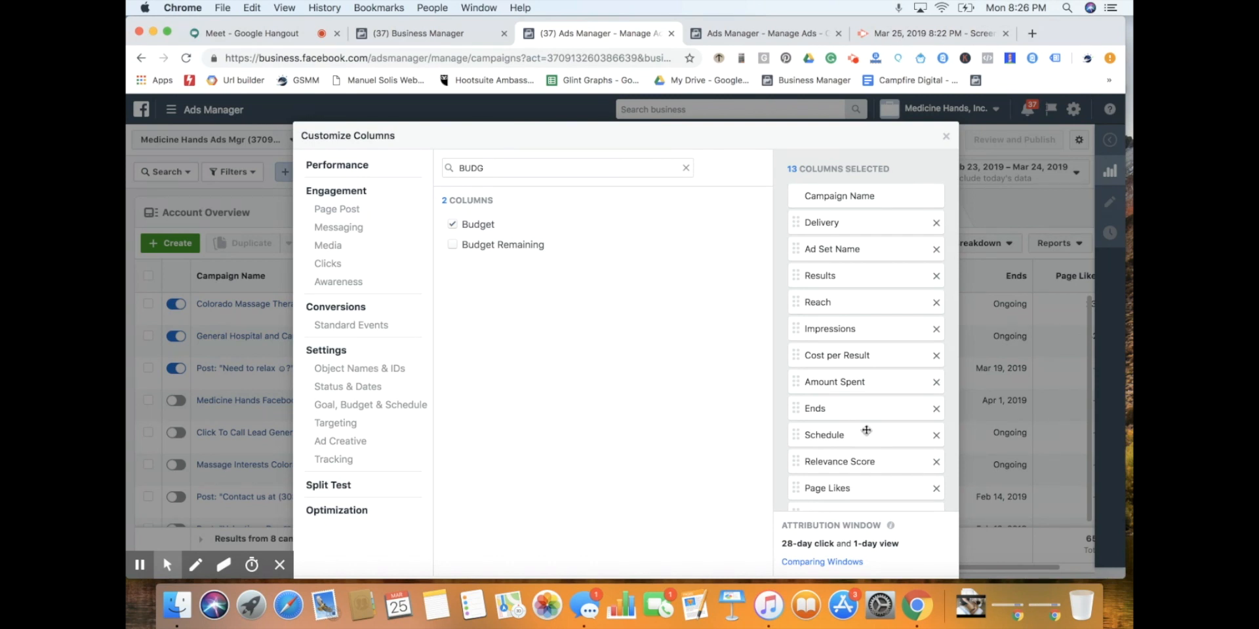
scroll(881, 423, down, 1)
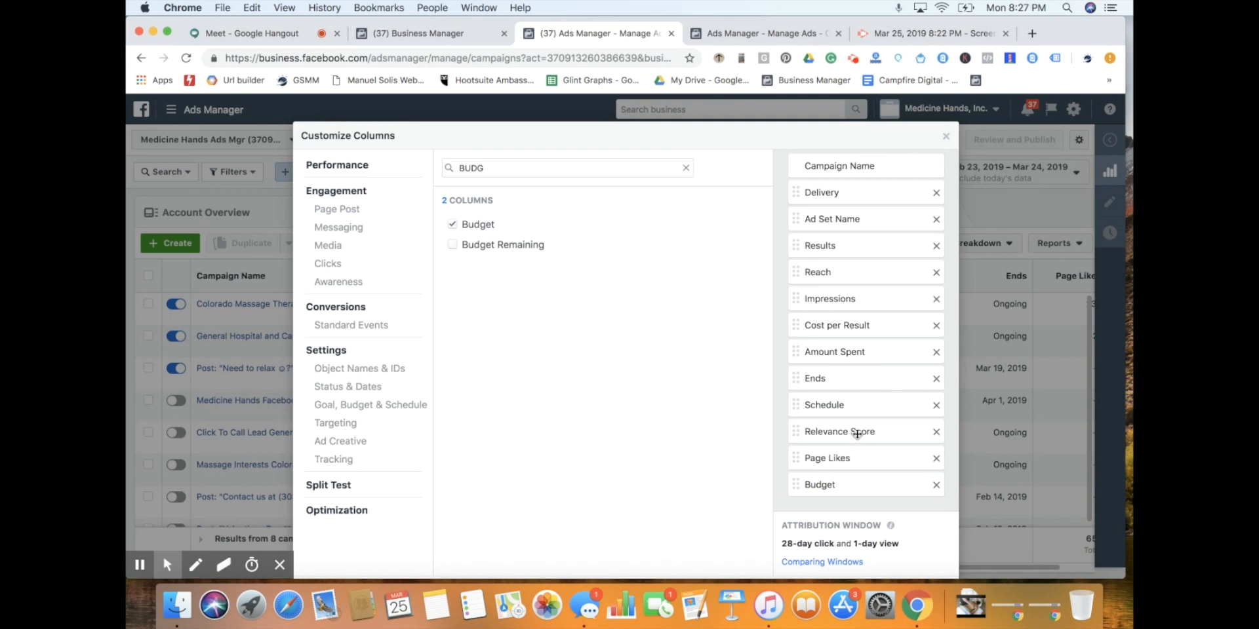
scroll(865, 429, down, 1)
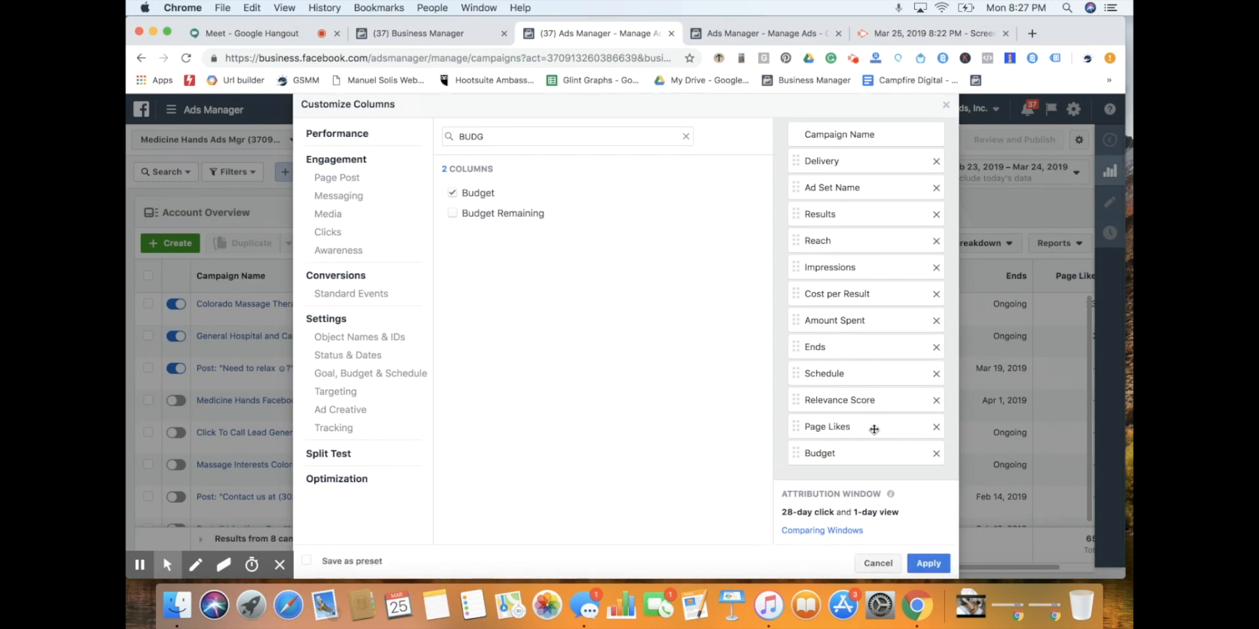
scroll(886, 369, up, 1)
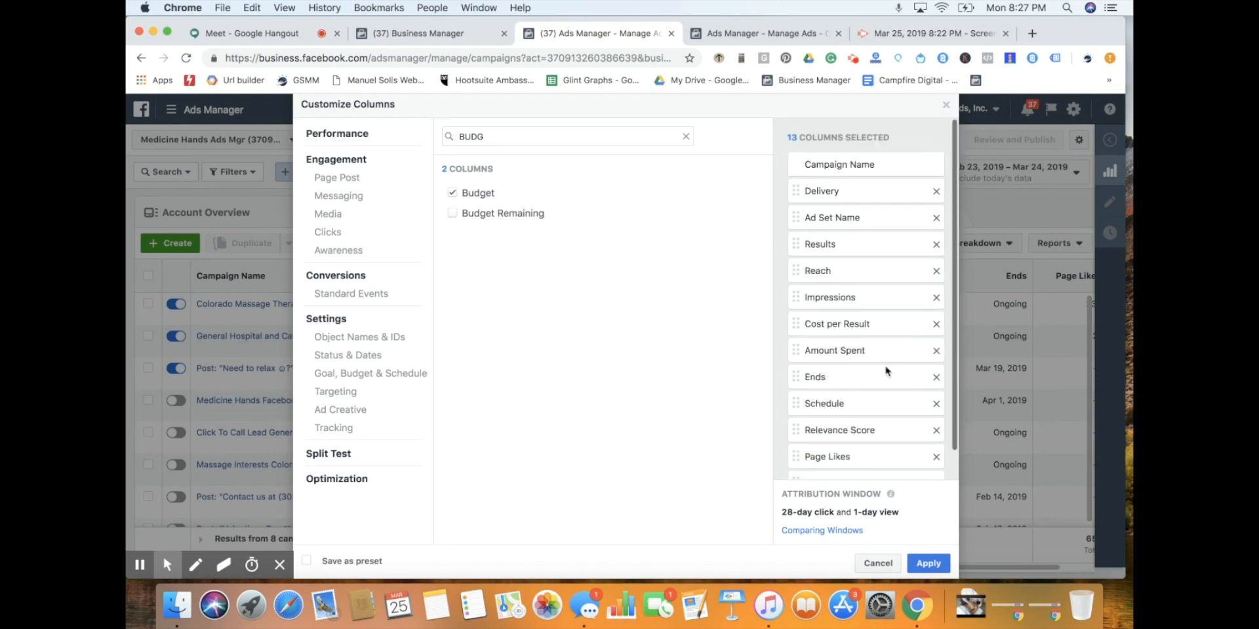
scroll(886, 368, down, 1)
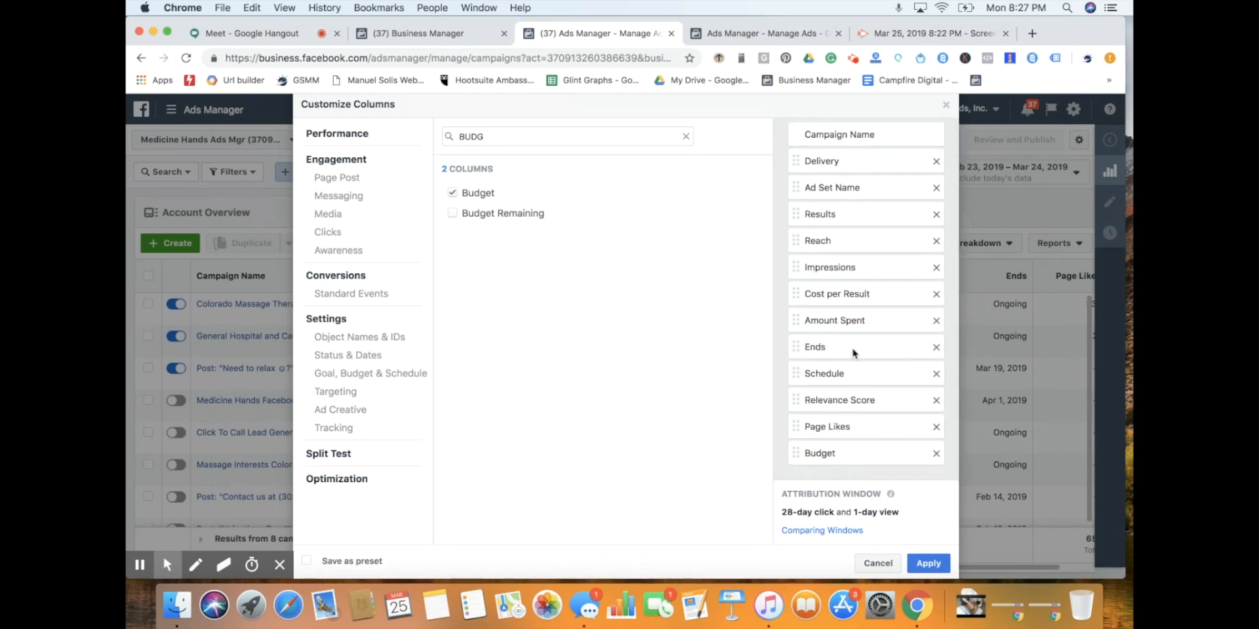
scroll(856, 340, up, 1)
Clear the column search and add Cost per Page Like from the page and post cost metrics.
click(548, 134)
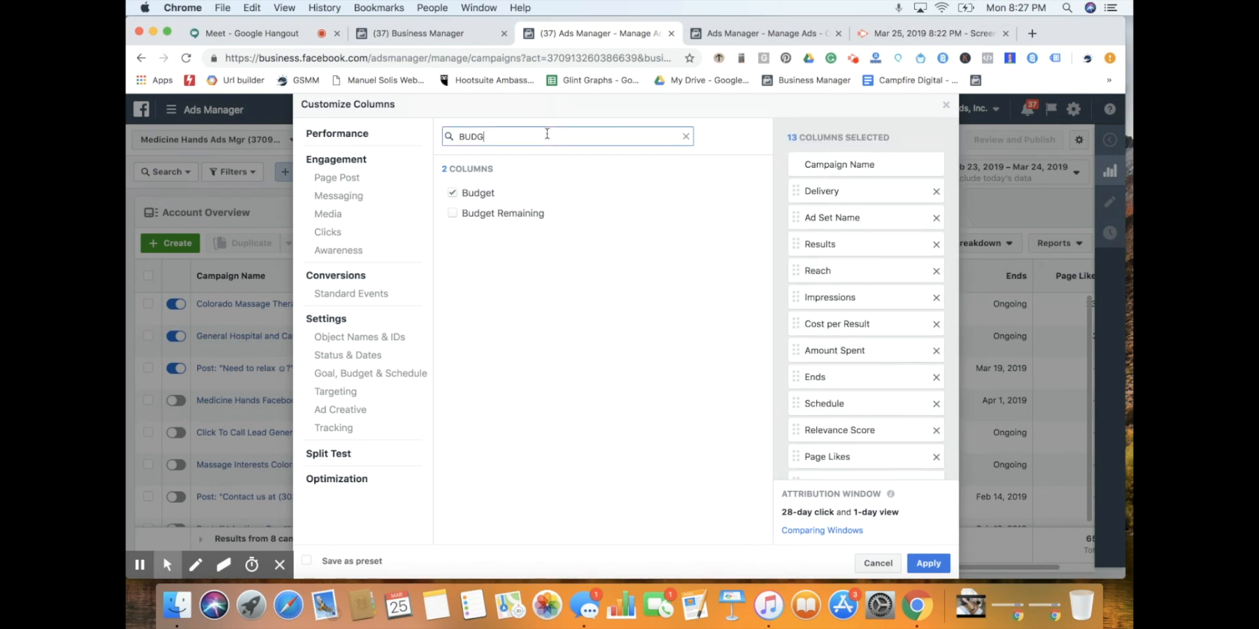
key(BackSpace)
key(BackSpace)
key(BackSpace)
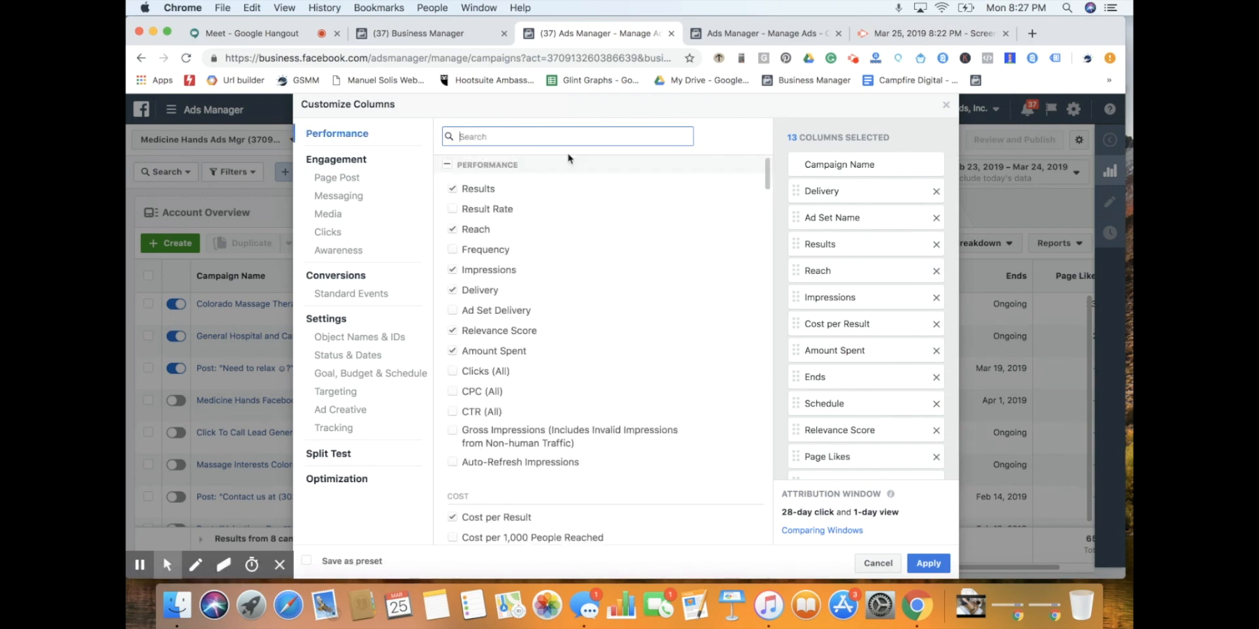
scroll(603, 291, down, 1)
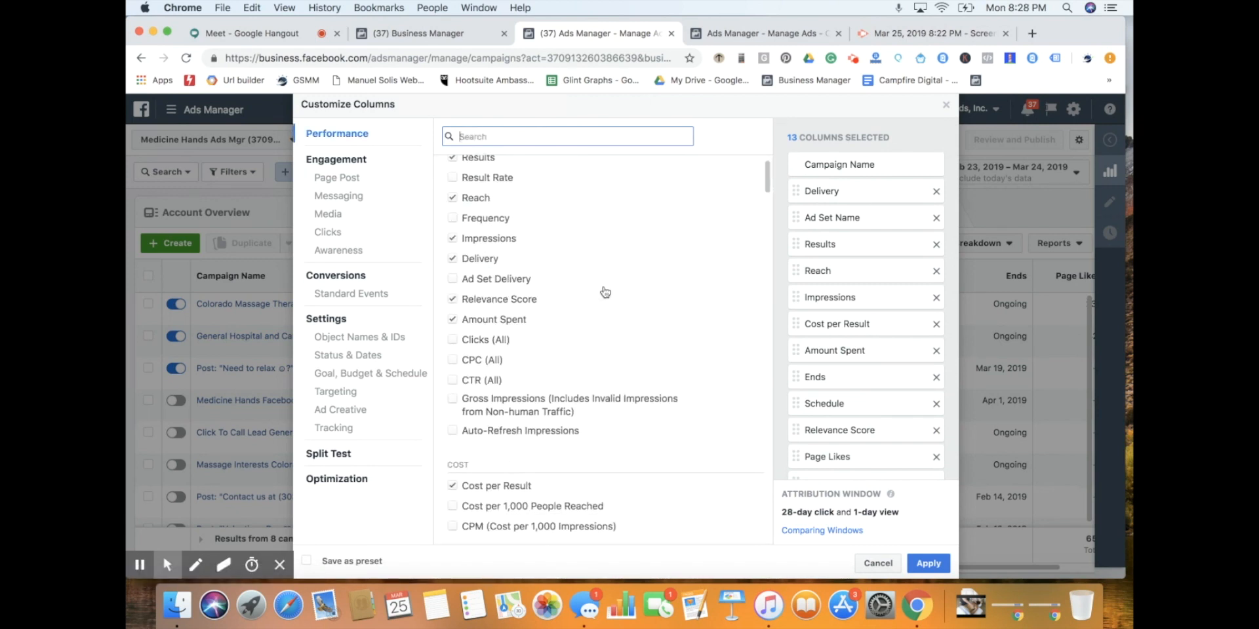
scroll(561, 302, down, 2)
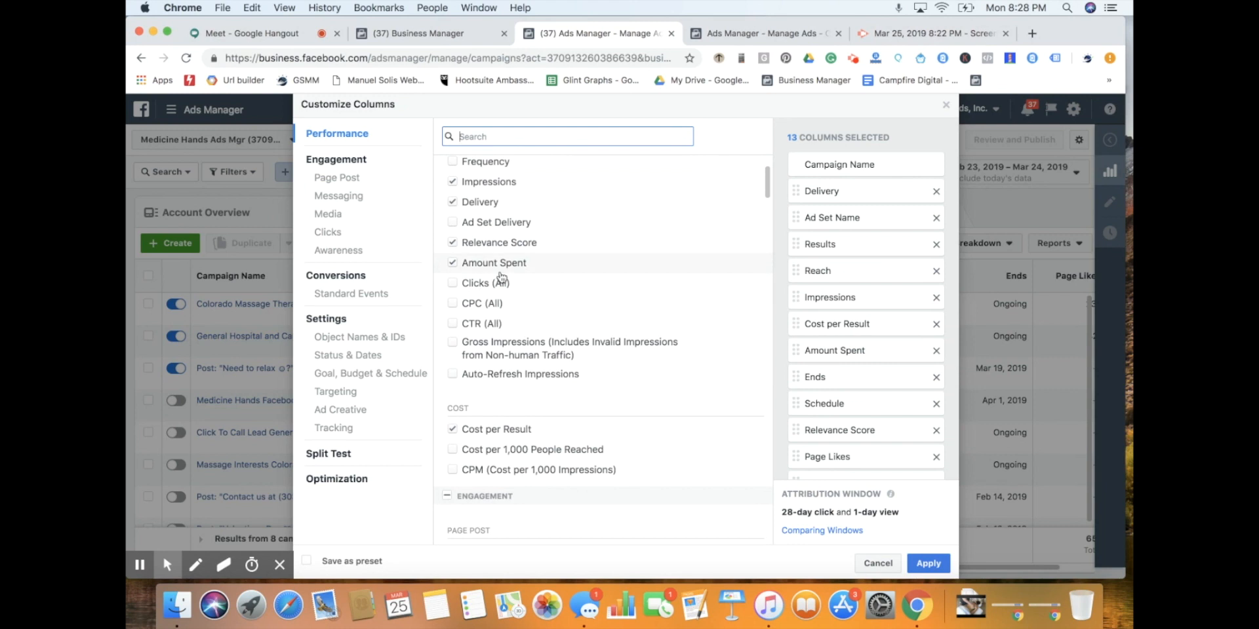
mouse_move(575, 286)
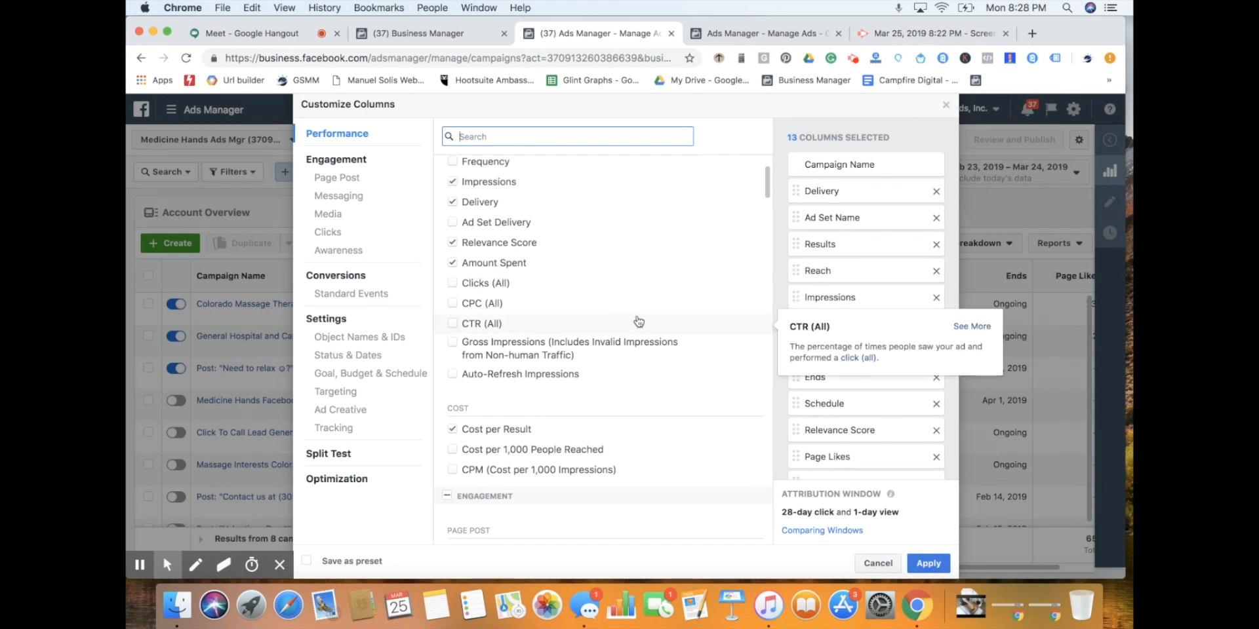
scroll(630, 325, down, 2)
scroll(638, 321, down, 4)
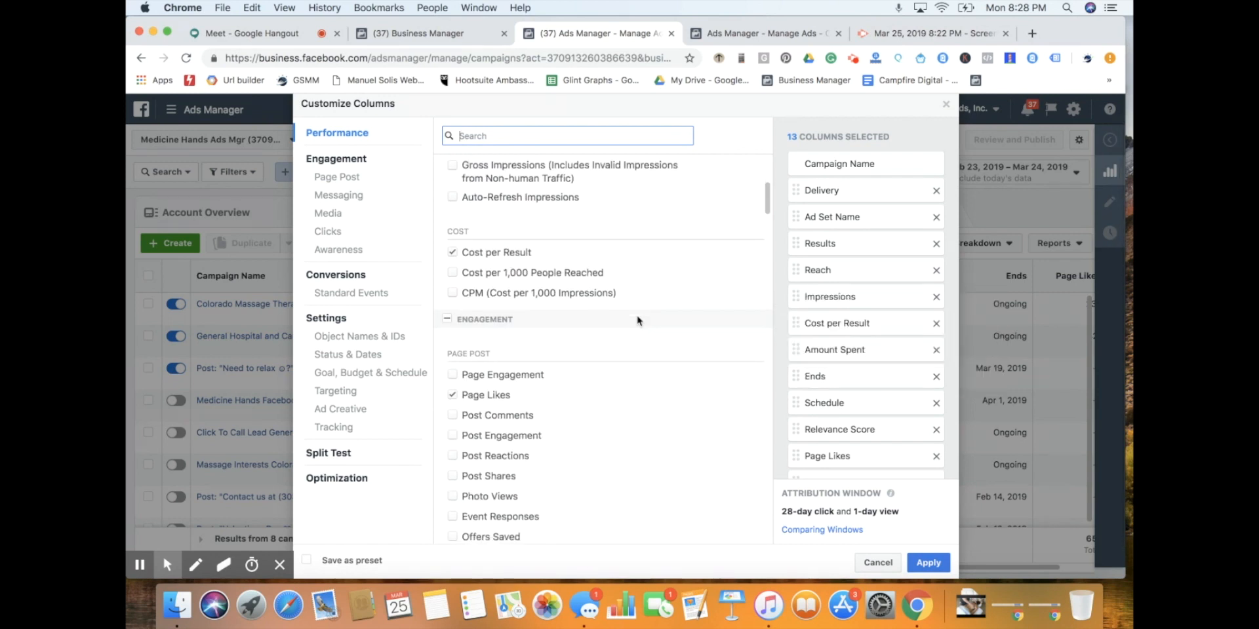
scroll(621, 382, down, 4)
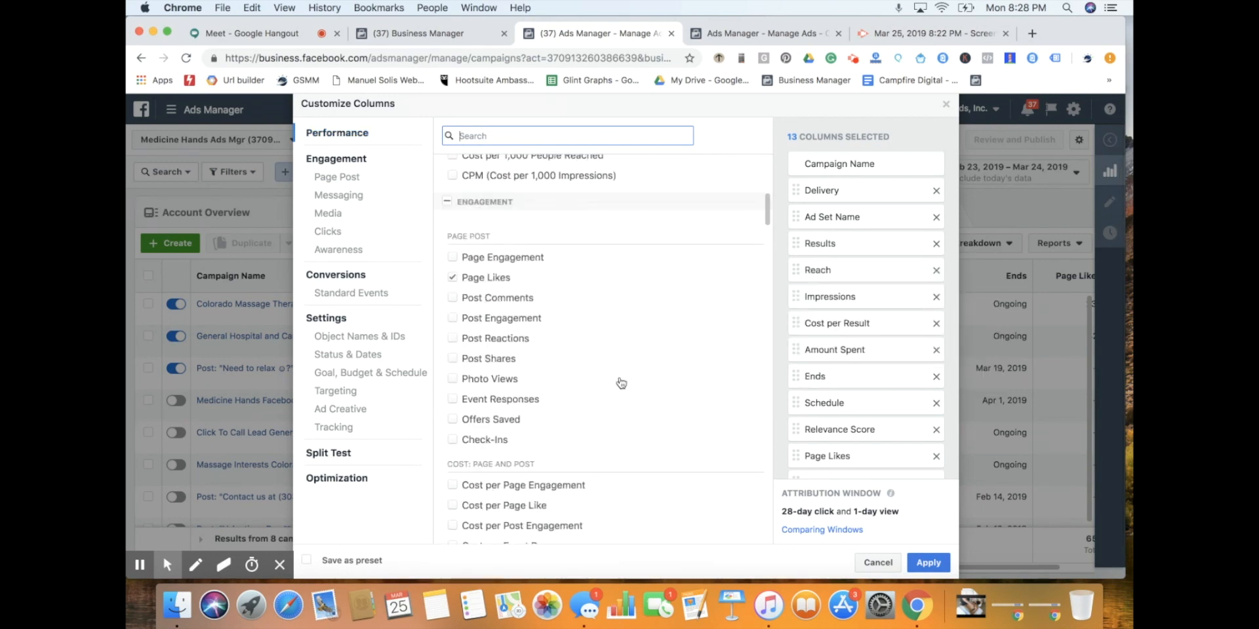
scroll(598, 406, down, 6)
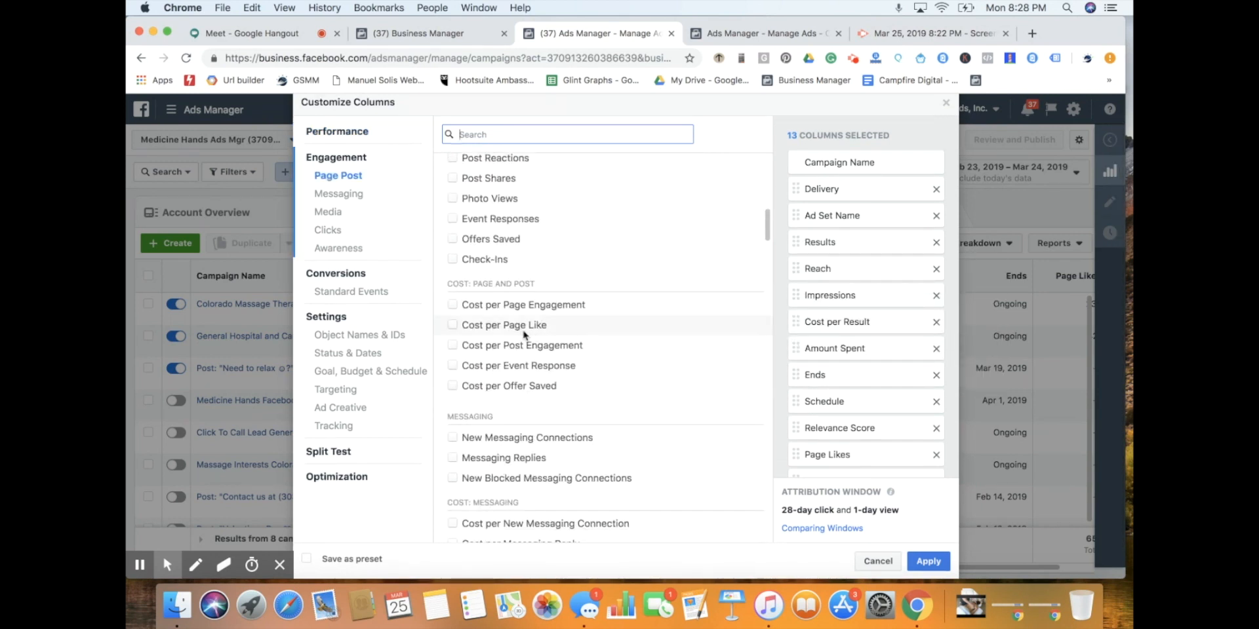
click(518, 328)
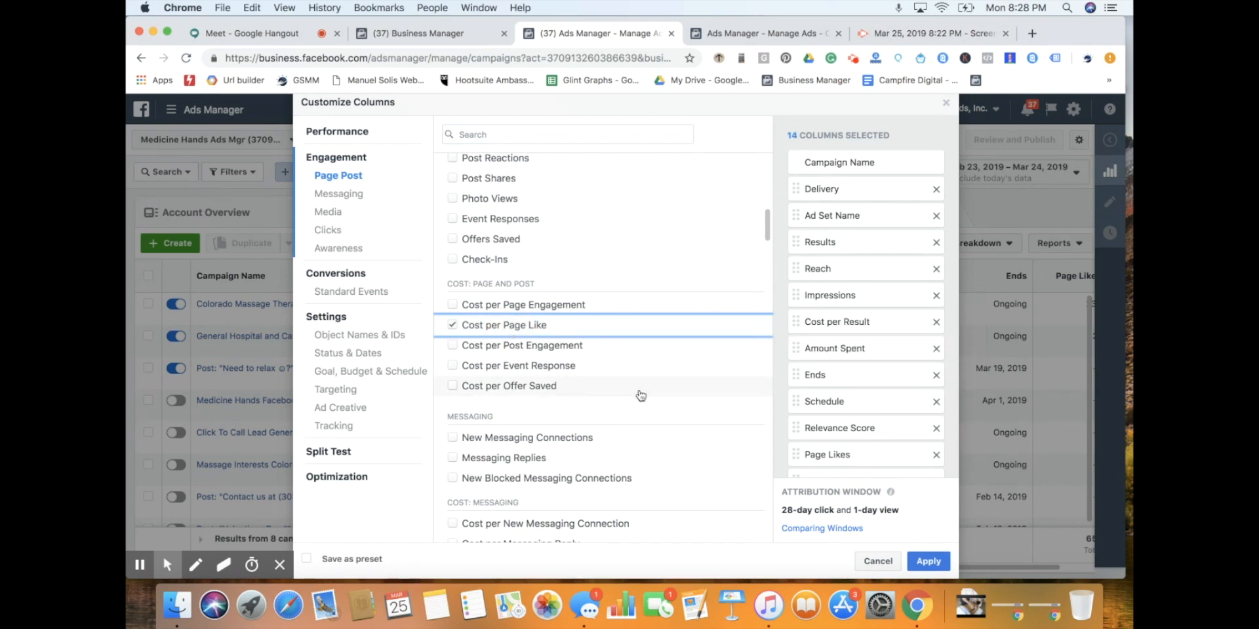
Examine the other available metrics, from messaging, media, clicks and awareness through conversions, settings, split test and optimization.
scroll(640, 396, down, 4)
scroll(641, 395, down, 12)
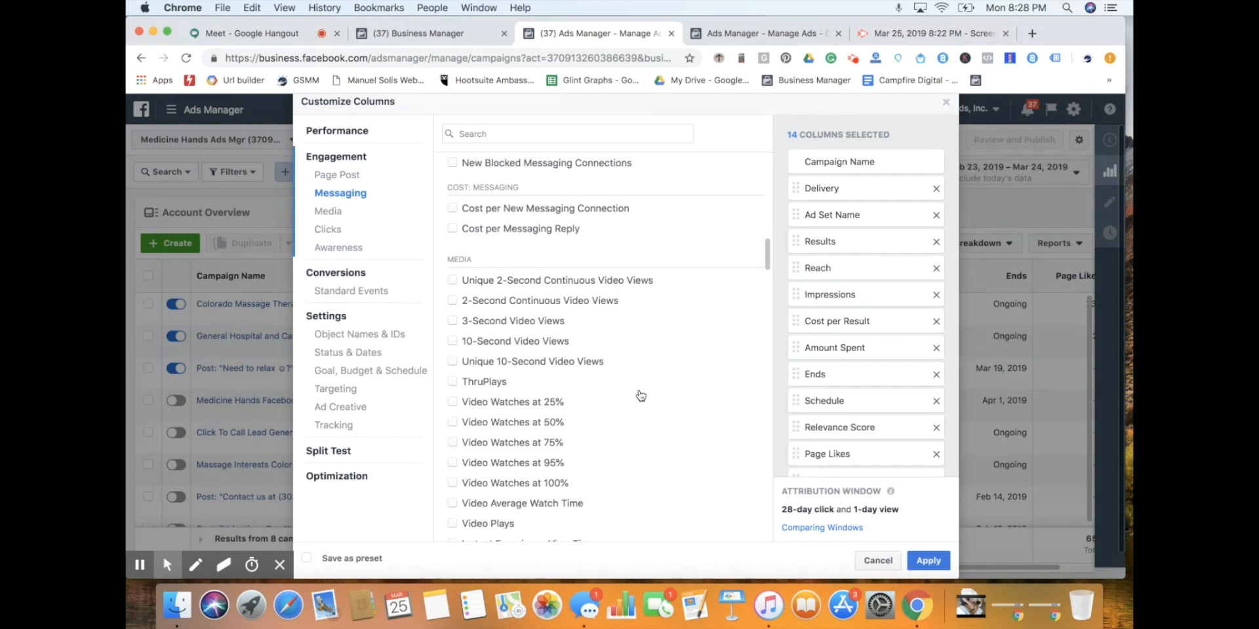
scroll(640, 394, up, 3)
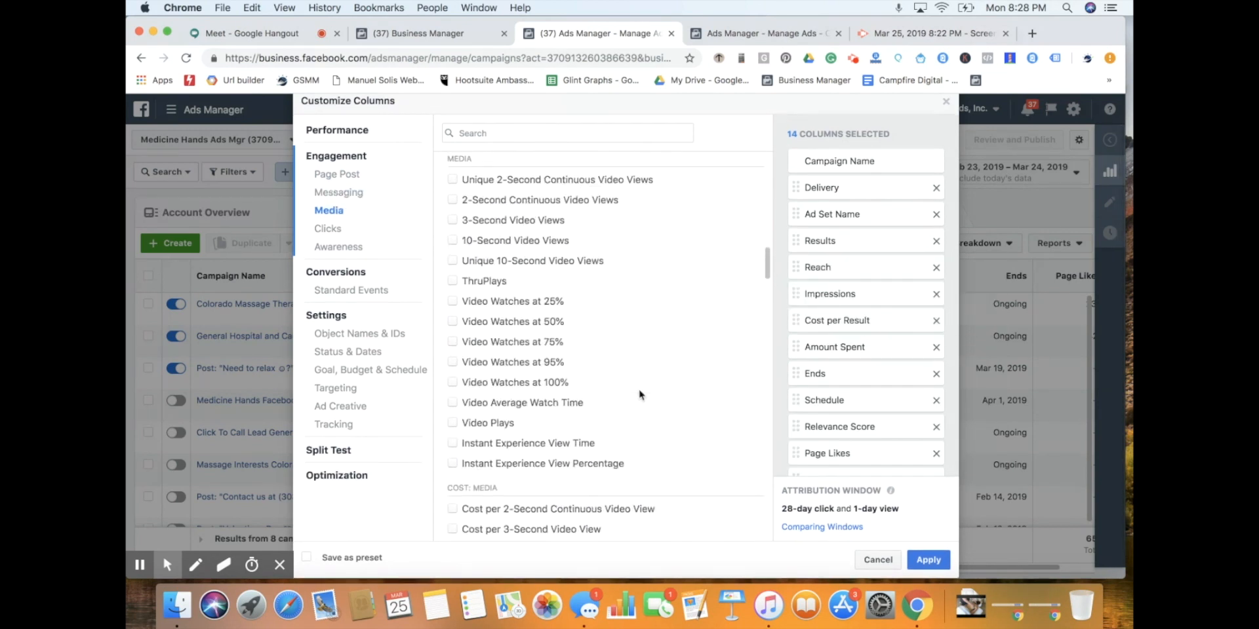
scroll(641, 395, down, 1)
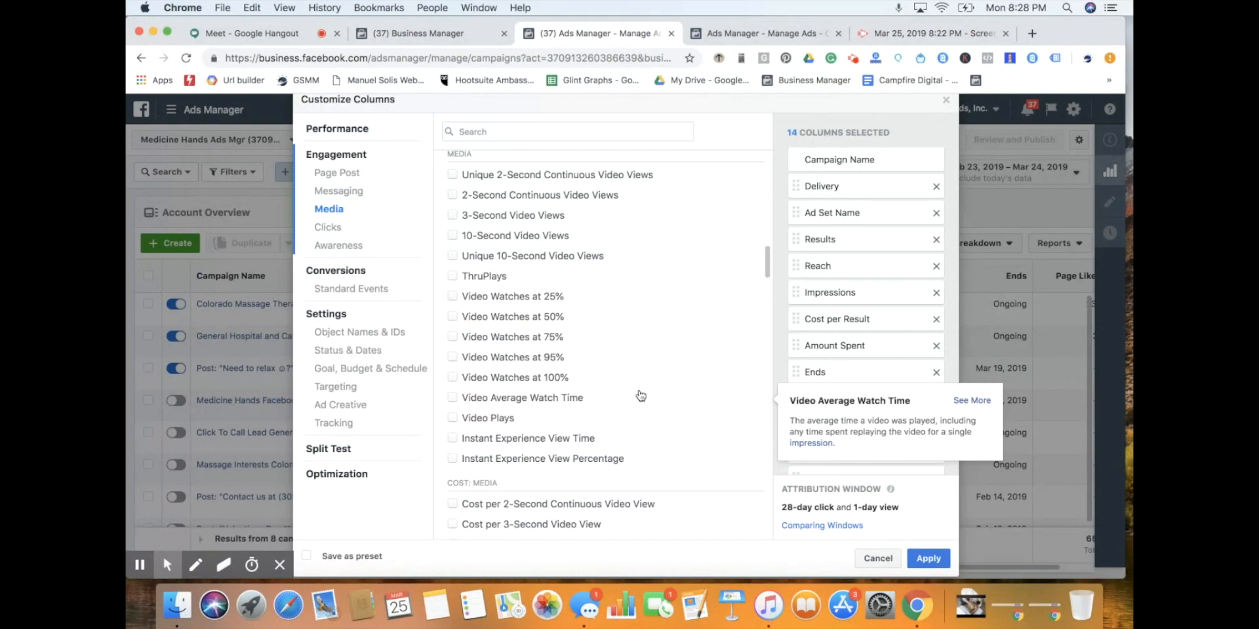
scroll(640, 395, down, 5)
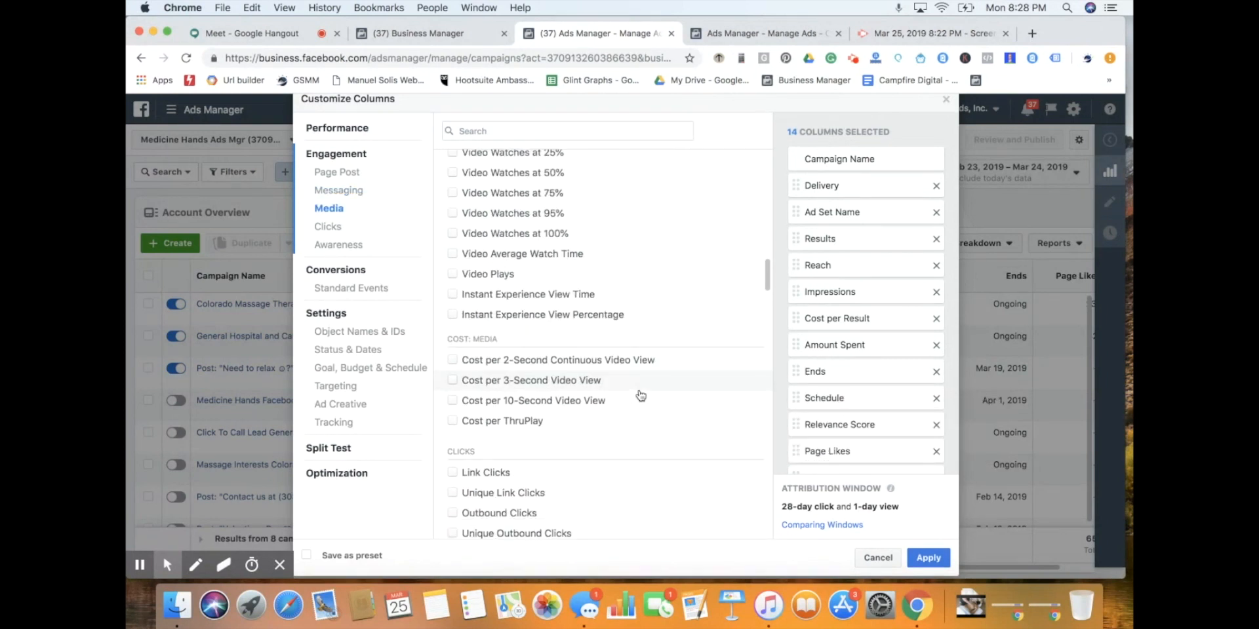
scroll(641, 396, down, 12)
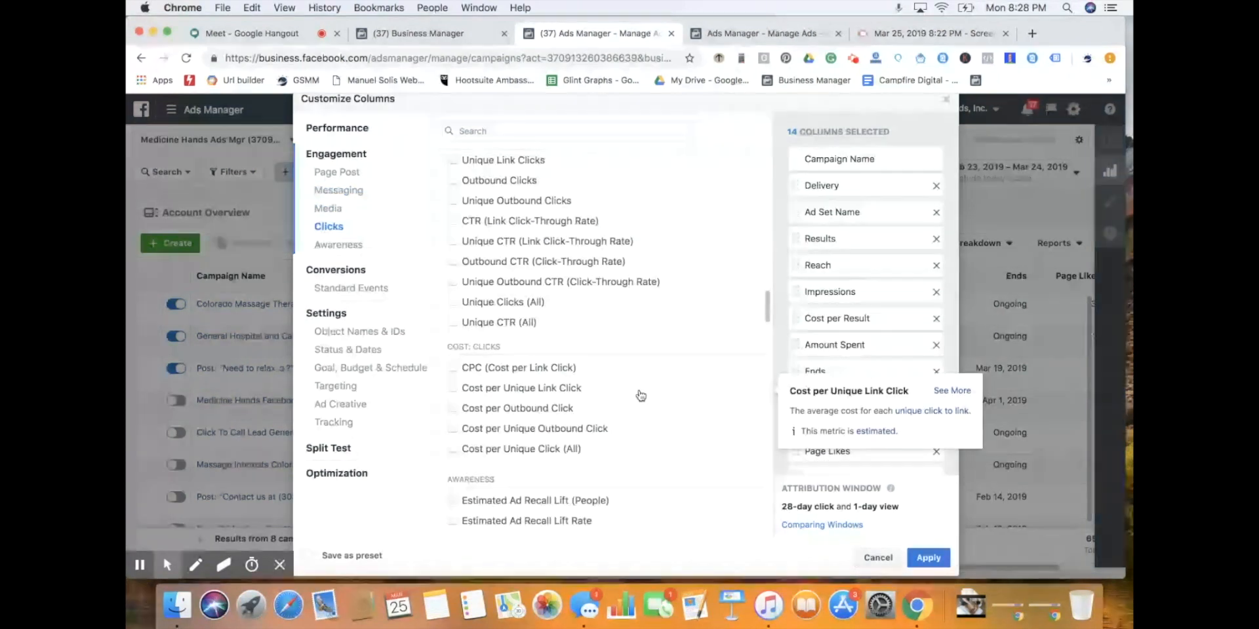
scroll(641, 395, down, 9)
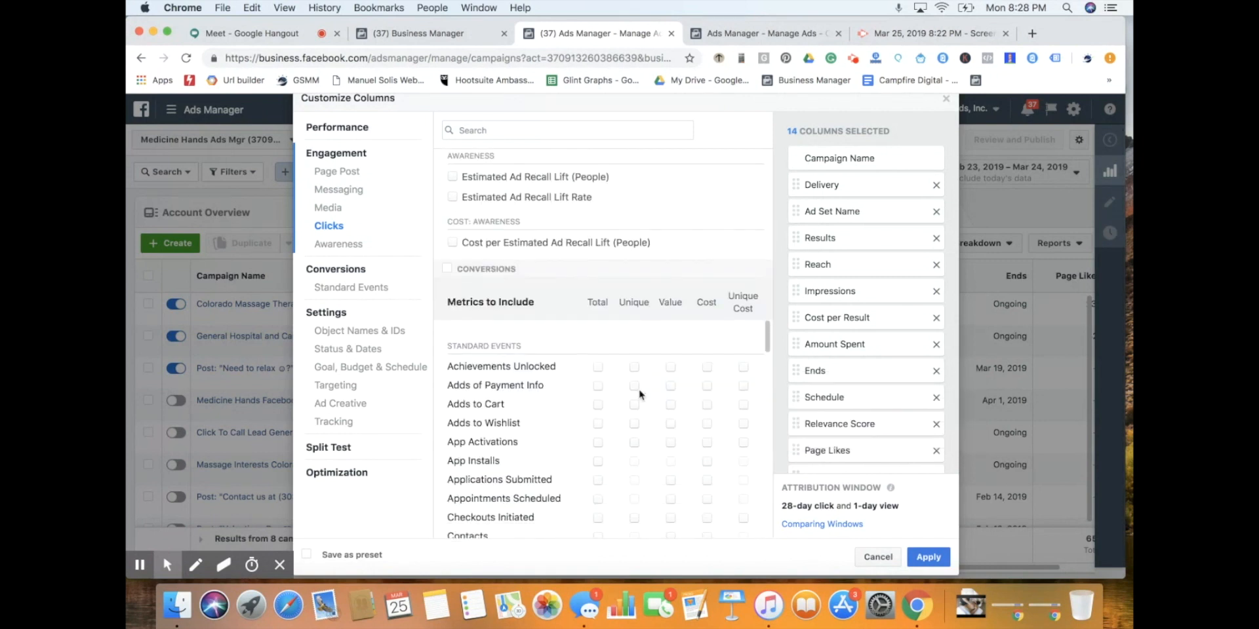
scroll(640, 395, up, 3)
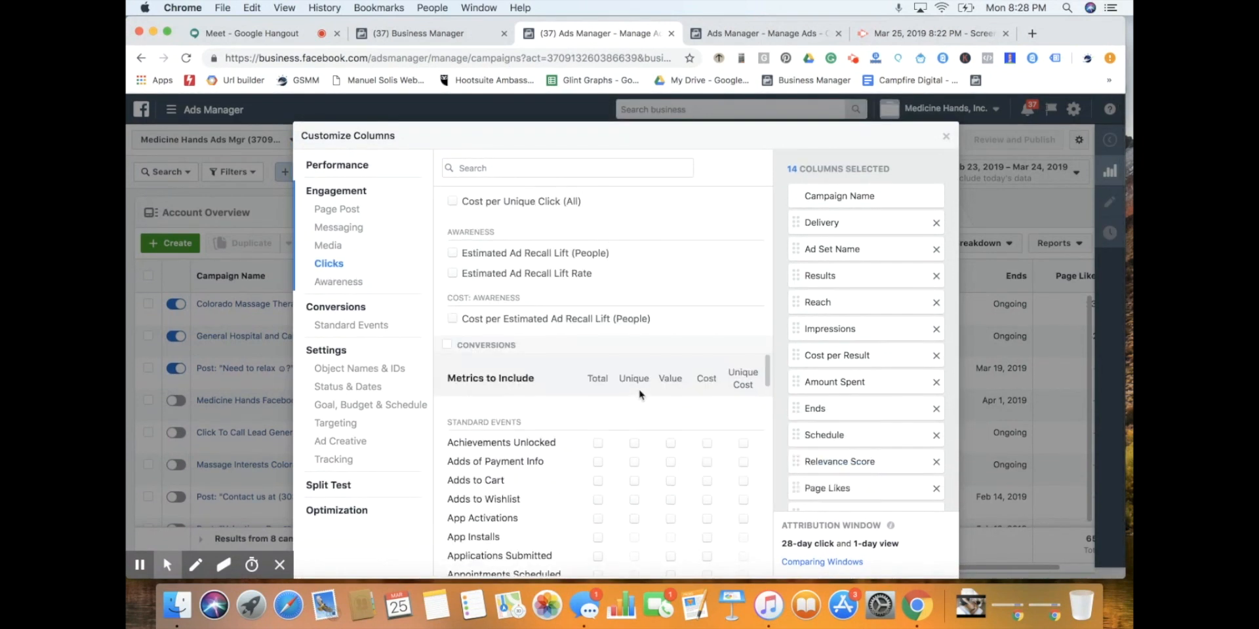
scroll(640, 394, down, 5)
scroll(577, 443, down, 14)
scroll(577, 443, down, 17)
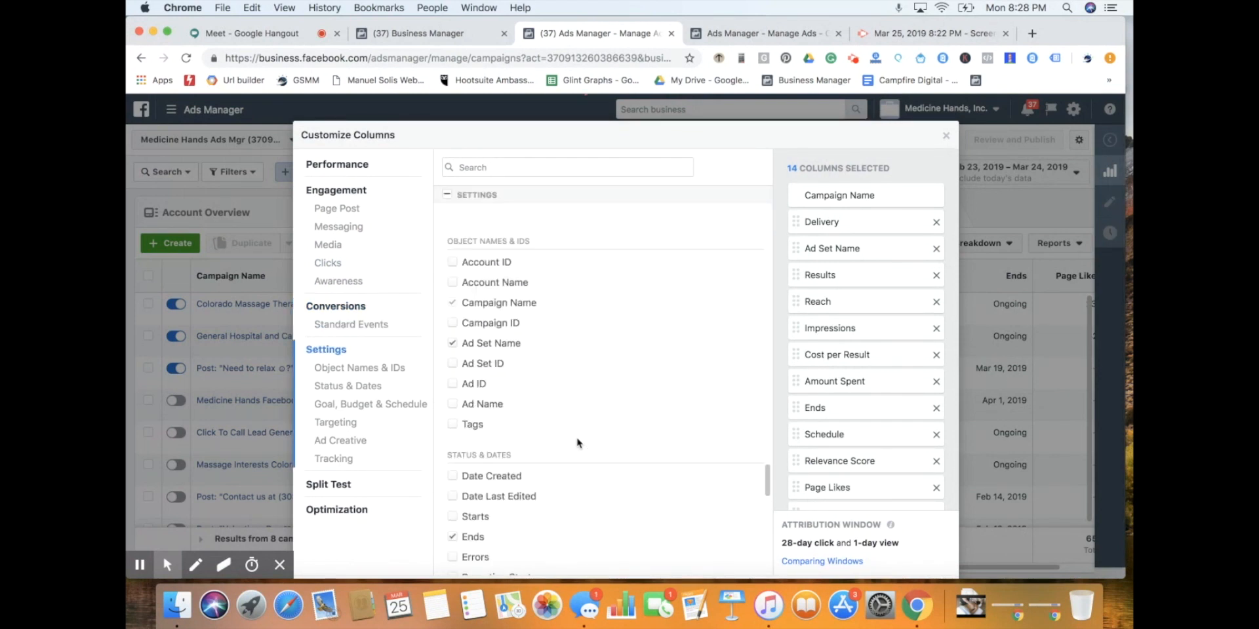
scroll(577, 443, down, 4)
scroll(579, 444, down, 7)
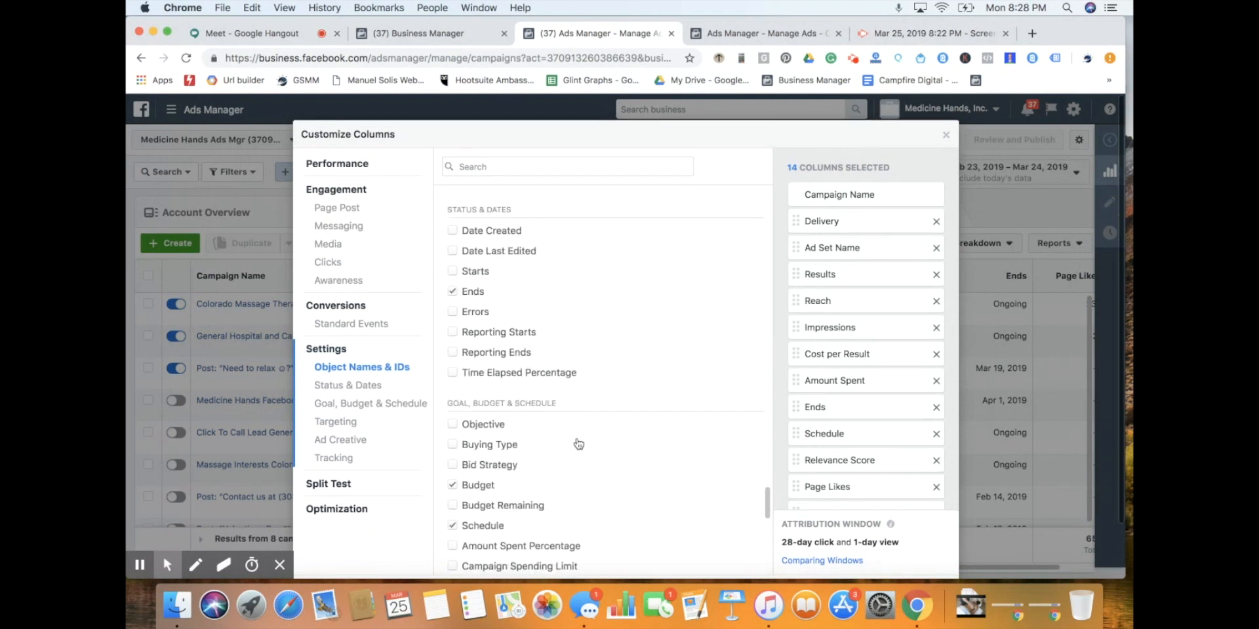
scroll(578, 444, down, 9)
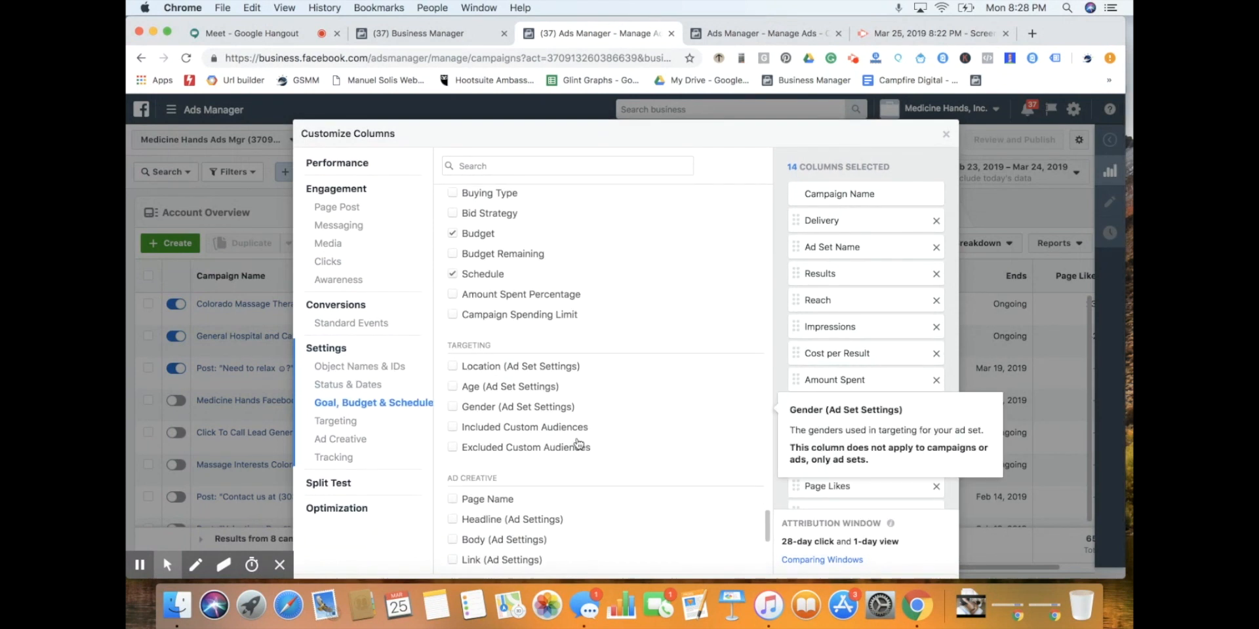
scroll(578, 444, down, 6)
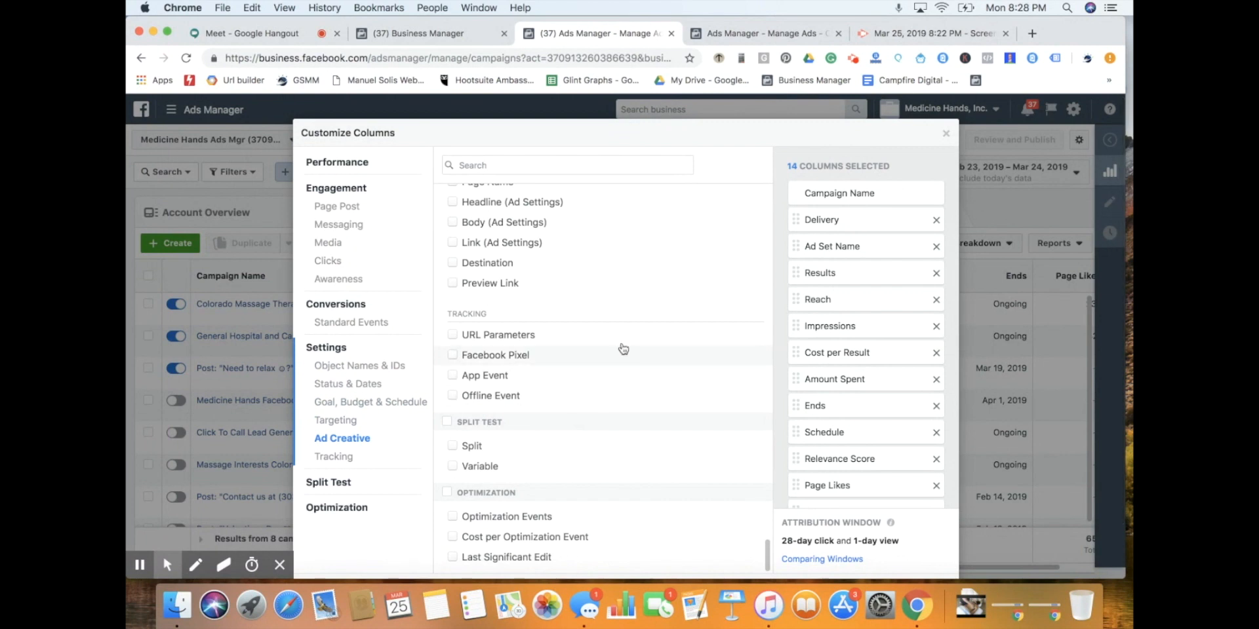
scroll(621, 348, up, 10)
scroll(621, 348, up, 20)
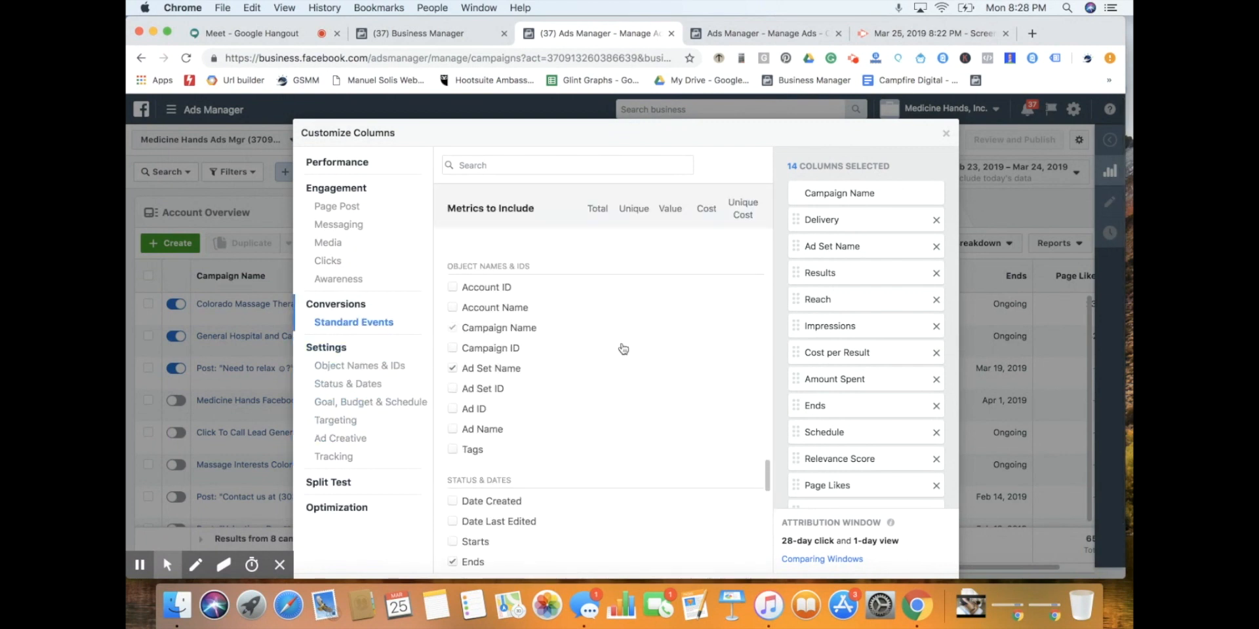
scroll(622, 348, up, 15)
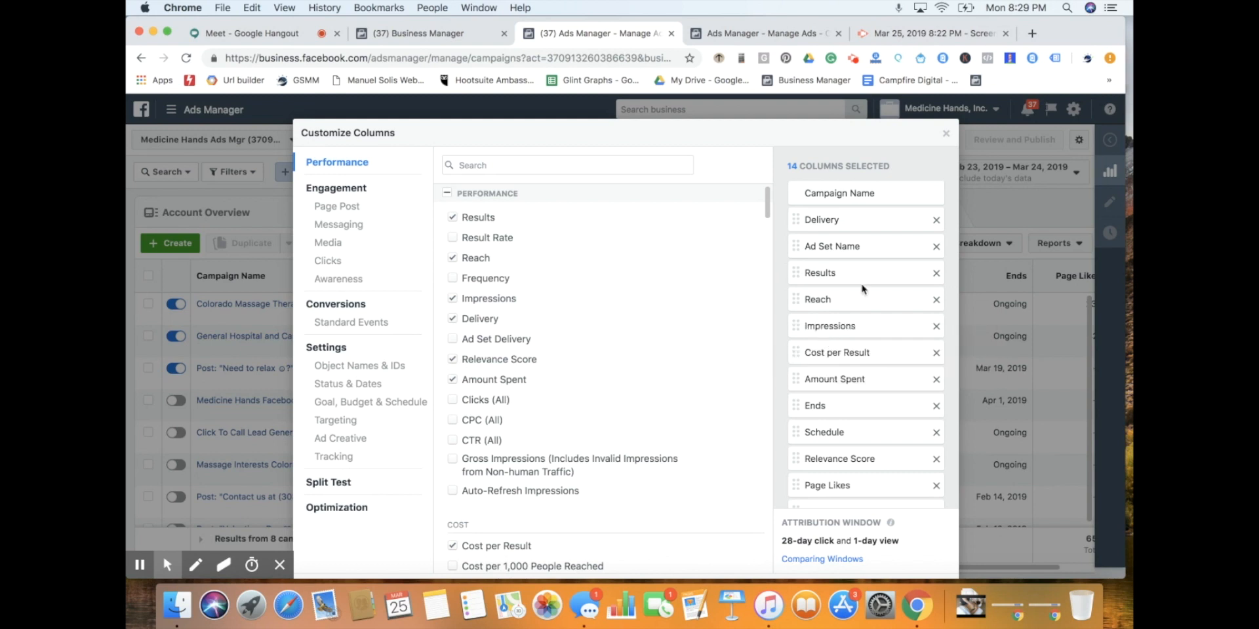
Review the selected columns, save them as a preset named "MH Weekly Likes Report", and apply it to the campaign table.
scroll(684, 364, down, 5)
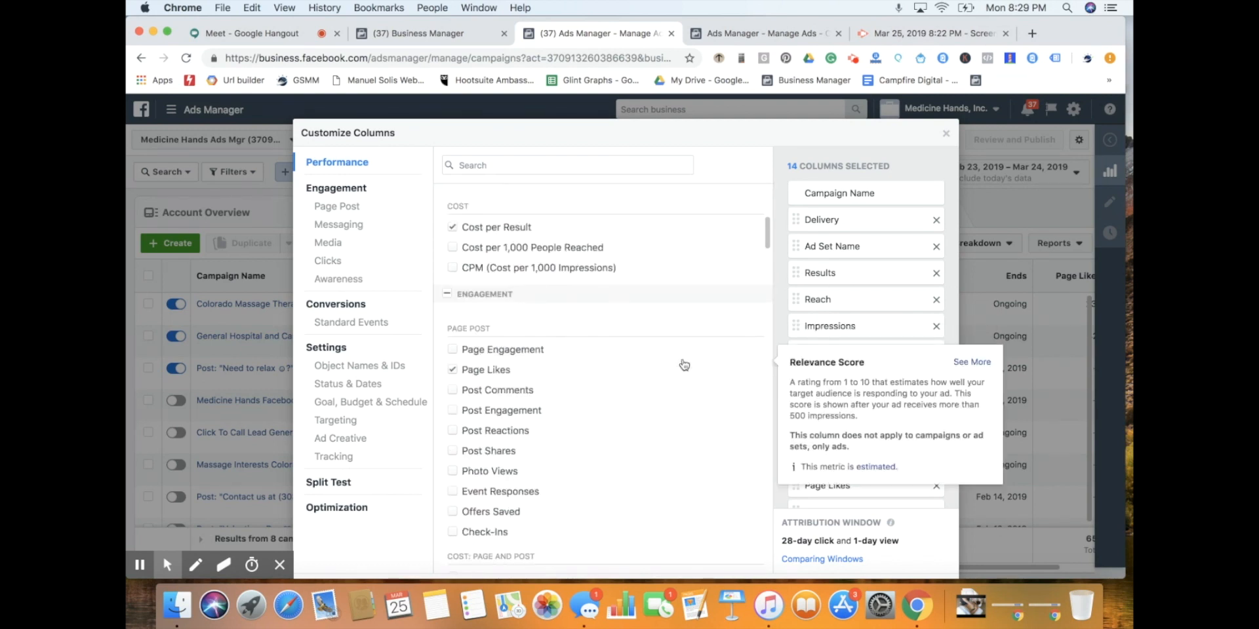
scroll(856, 275, down, 2)
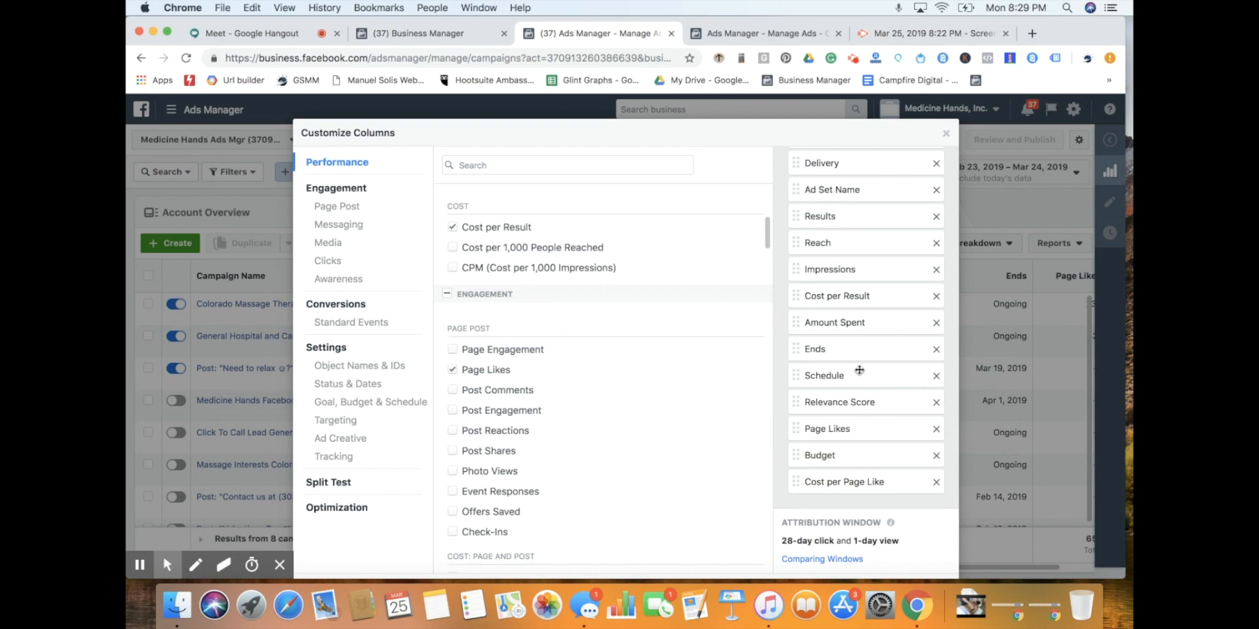
scroll(852, 394, down, 3)
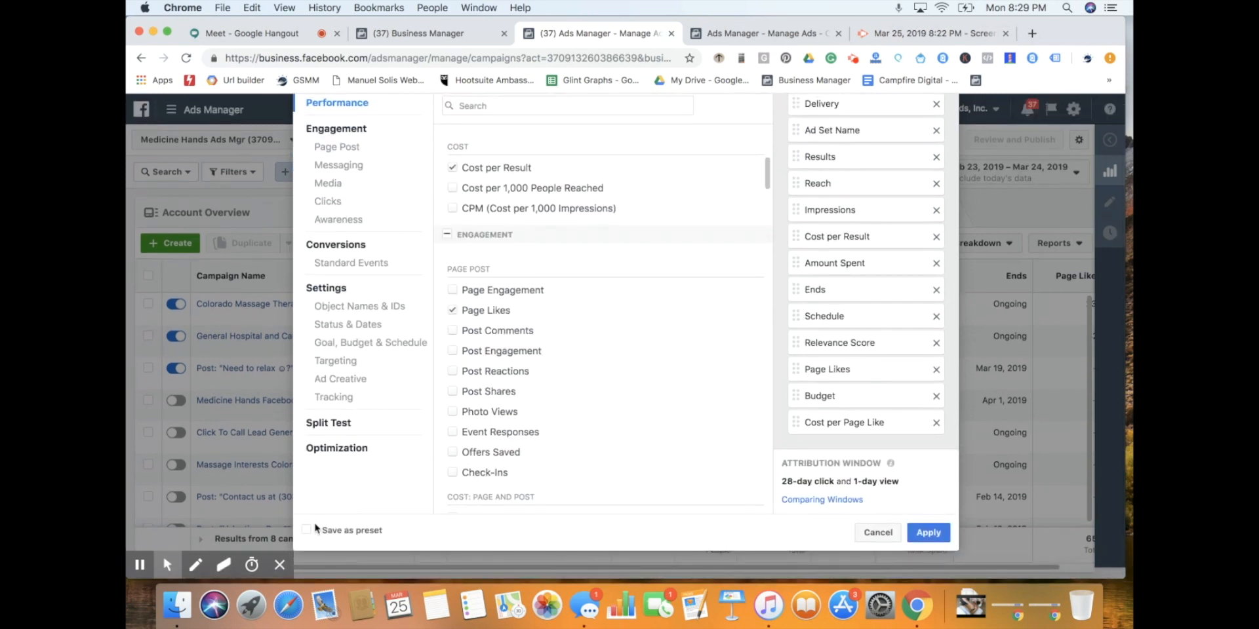
click(308, 531)
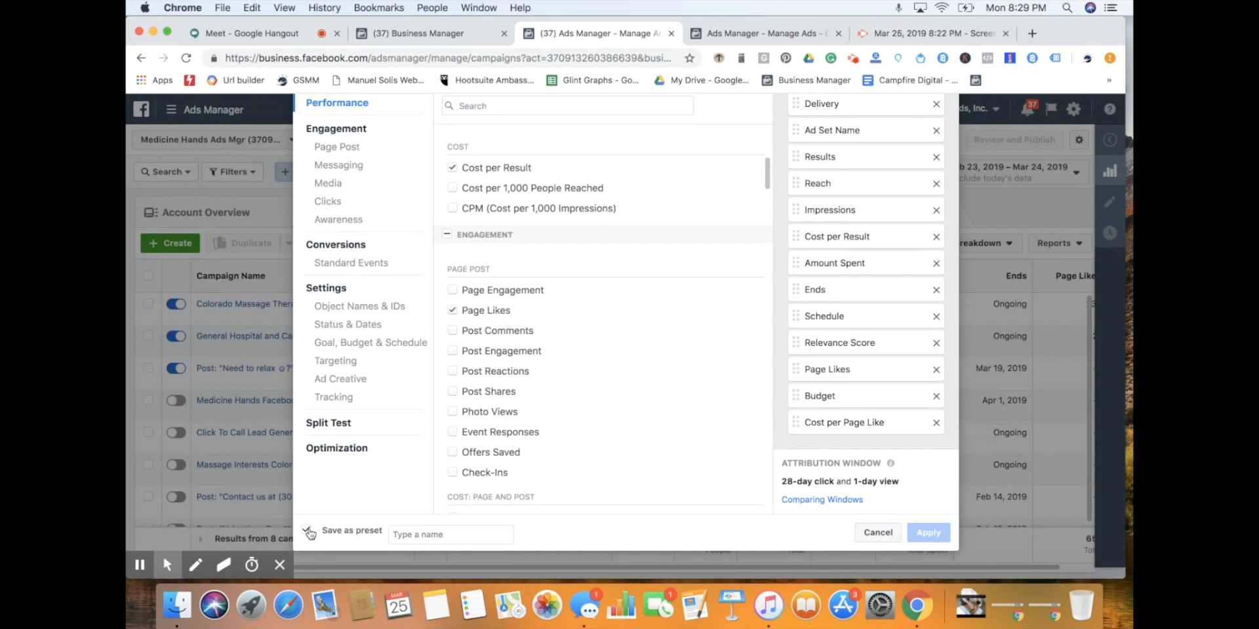
click(442, 533)
text(MH)
key(BackSpace)
text(H )
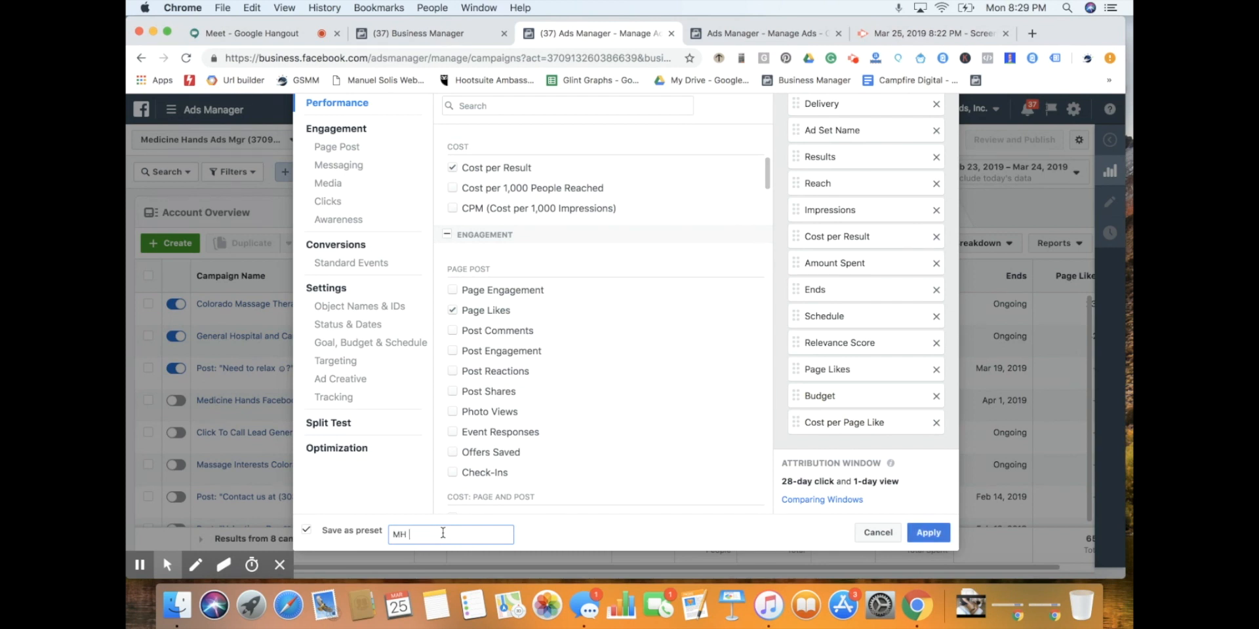
text(Weekly Likes Report)
click(695, 394)
click(689, 393)
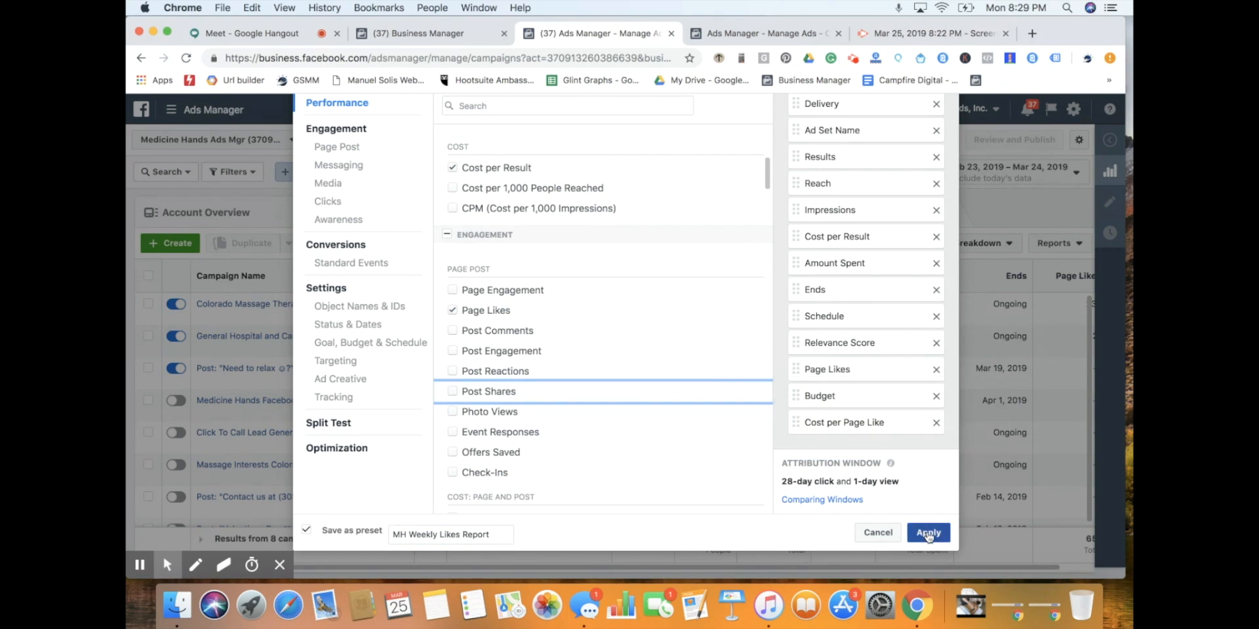
click(928, 534)
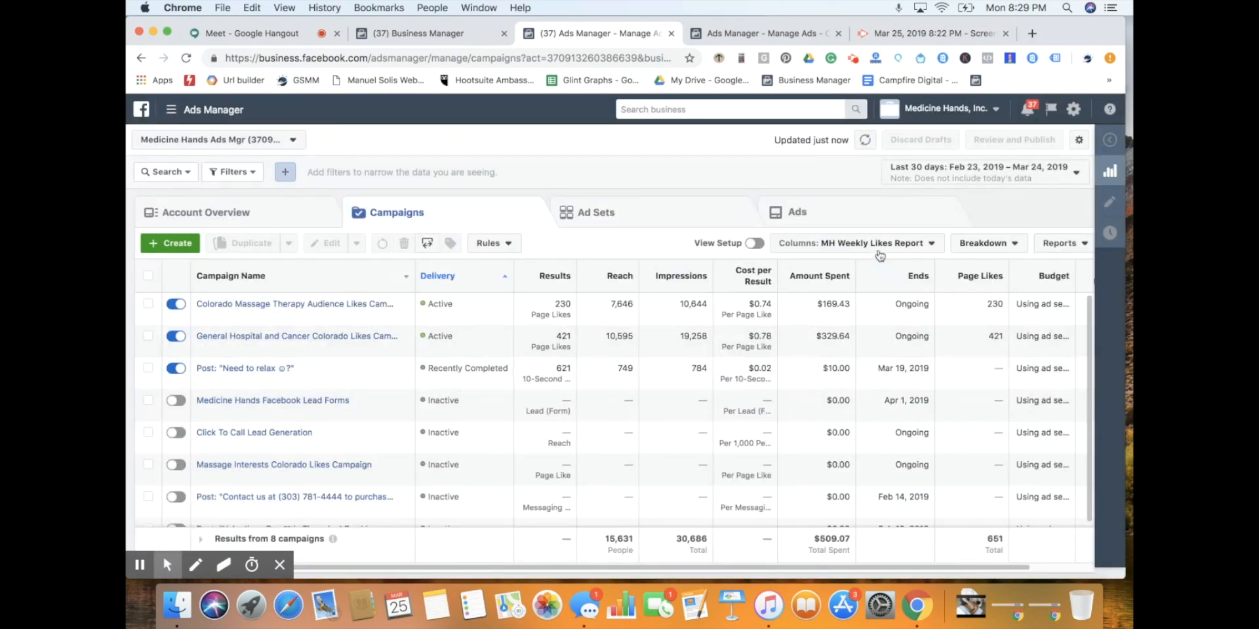
Reload the campaigns page and load the MH Weekly Likes Report column preset.
click(186, 58)
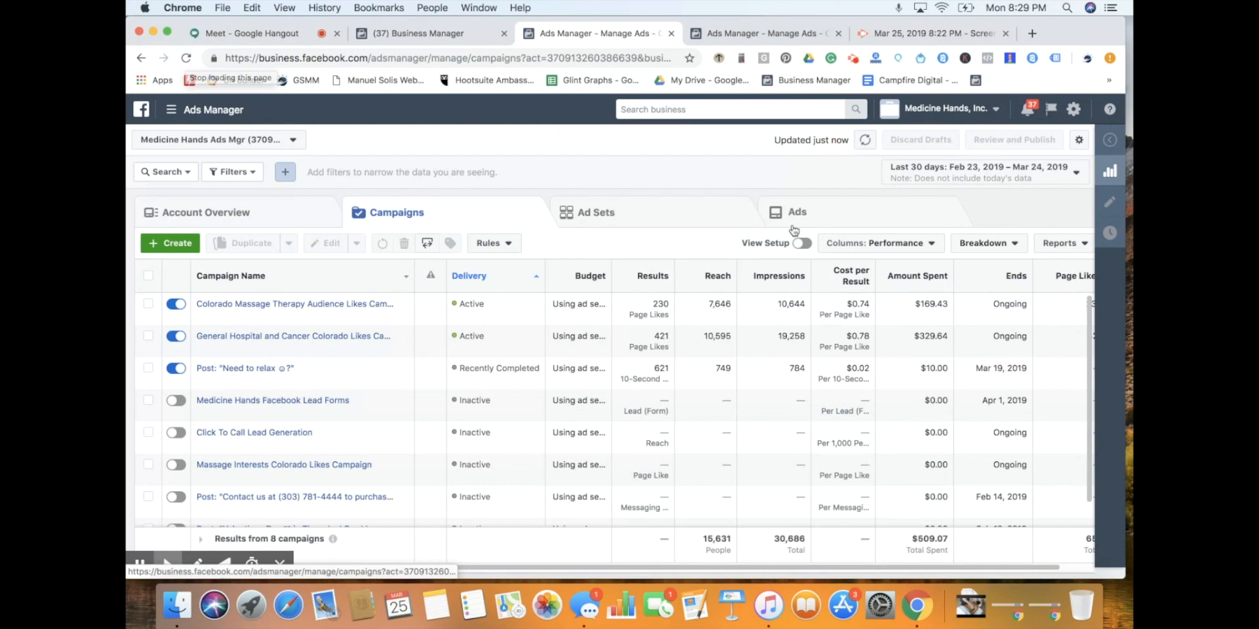
click(883, 249)
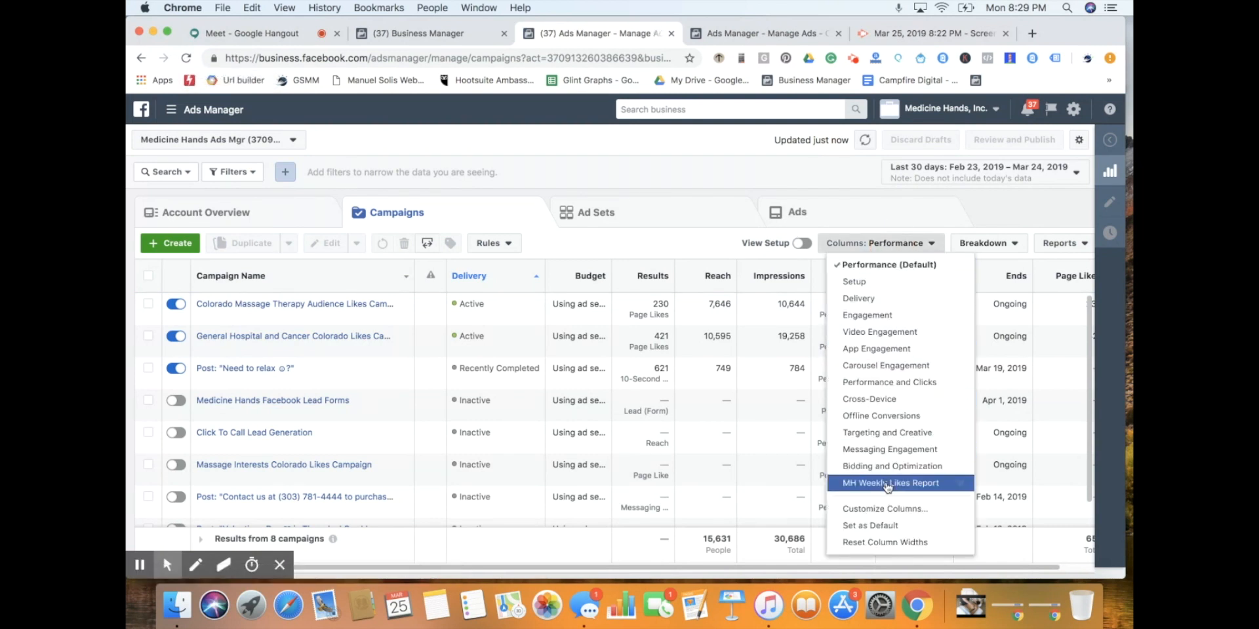
click(888, 485)
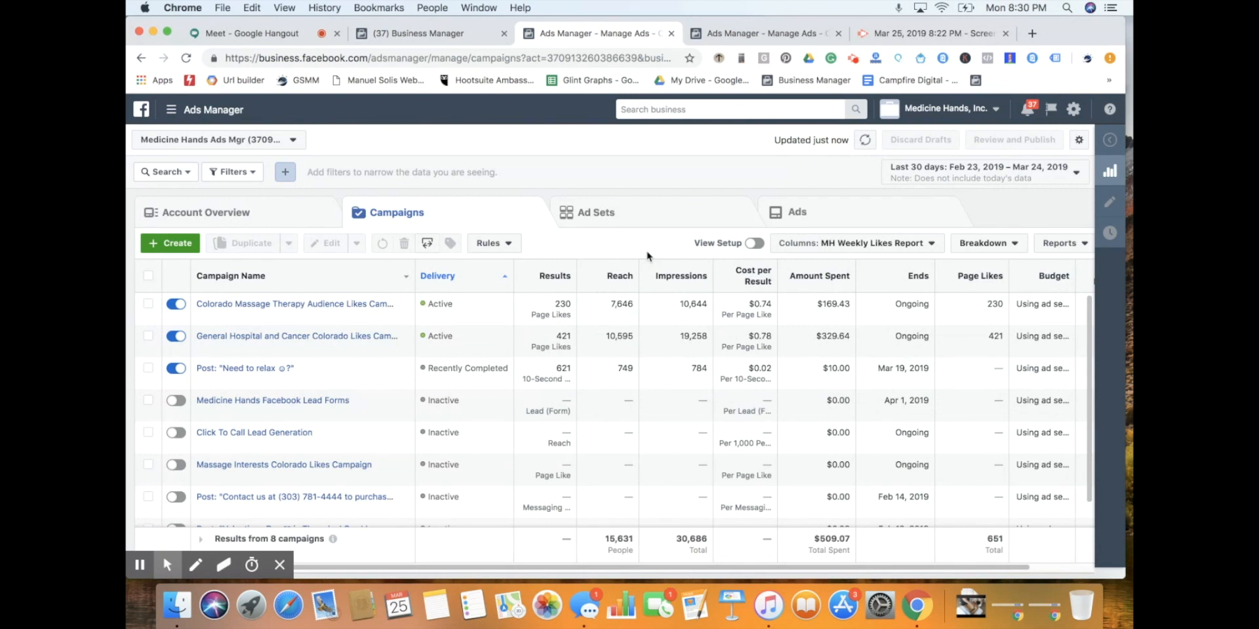
Examine the list of column presets and the campaign table's columns through Cost per Page Like.
click(843, 245)
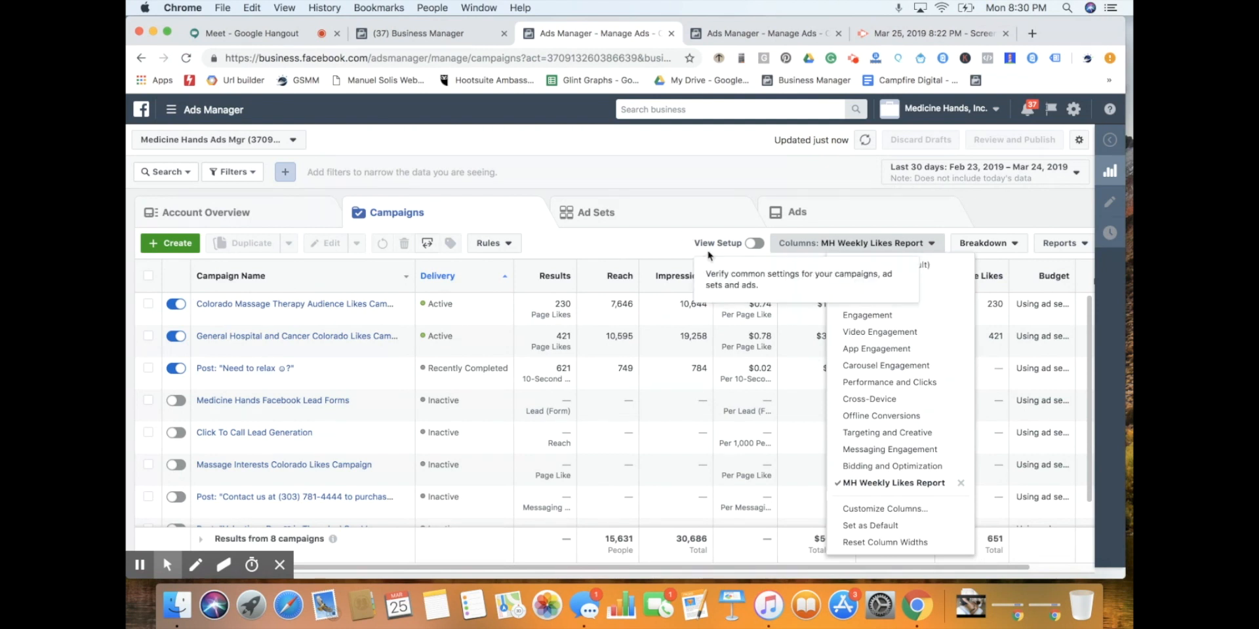
click(660, 252)
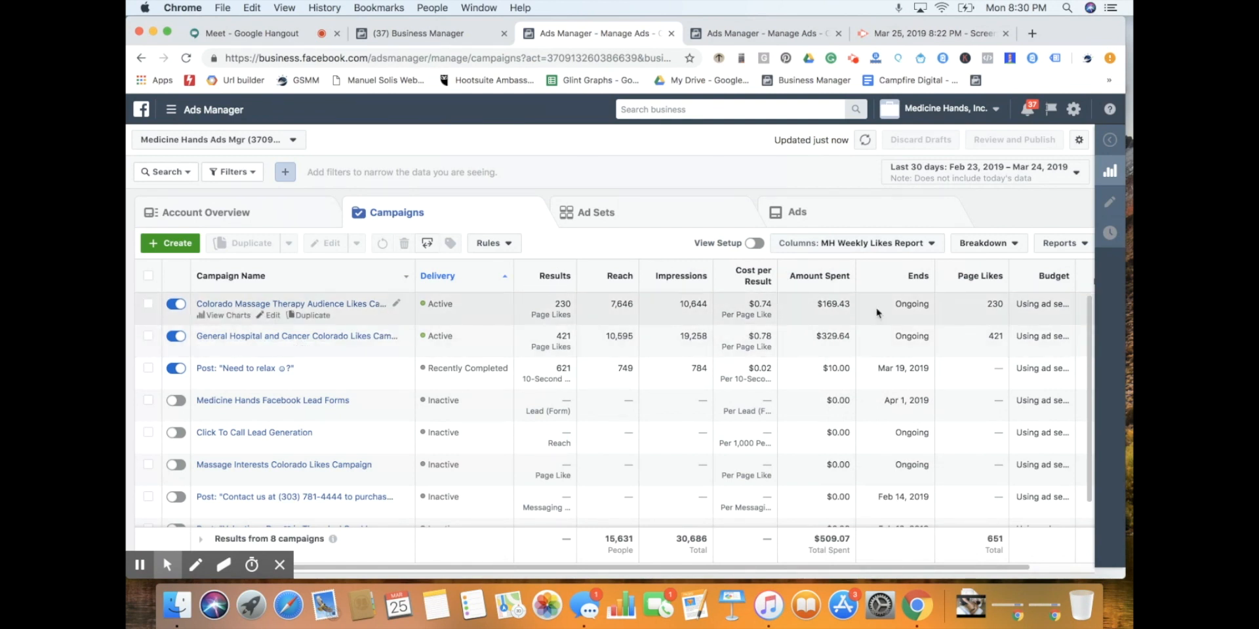
scroll(934, 325, right, 2)
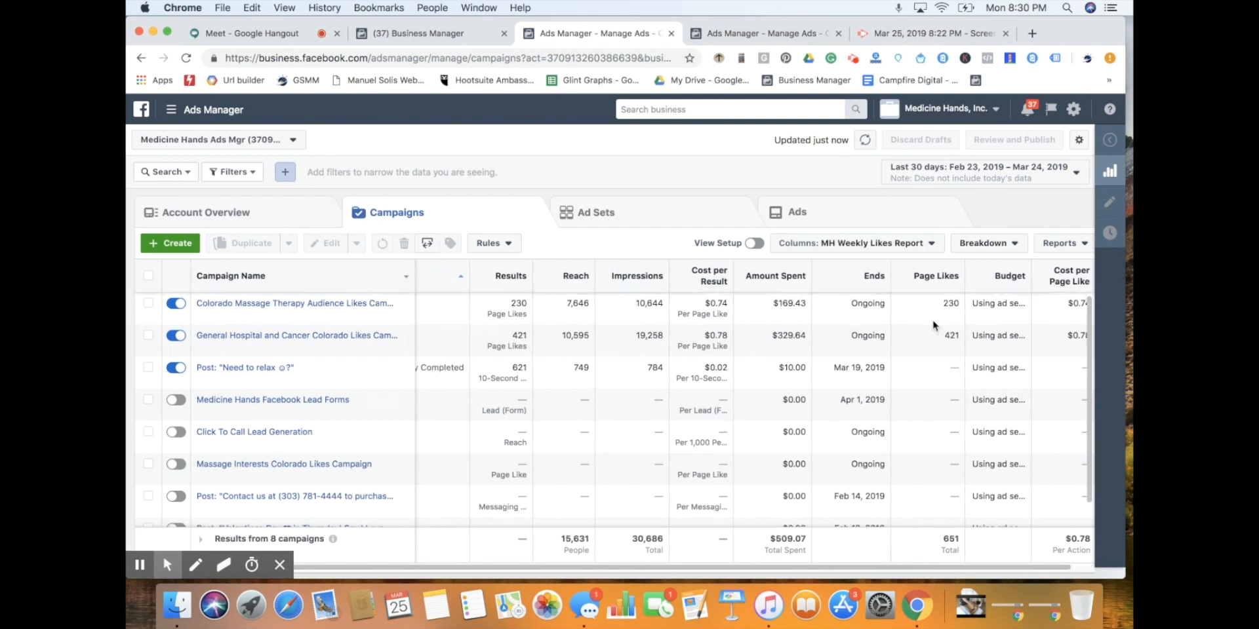
scroll(934, 325, left, 2)
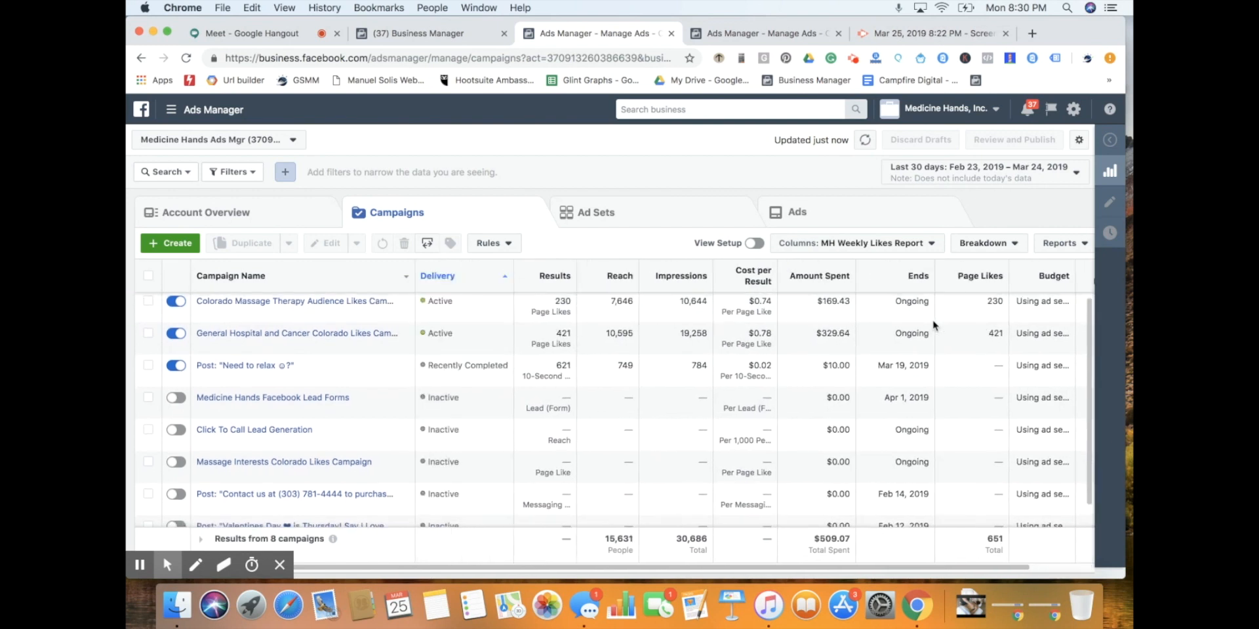
Select the General Hospital and Cancer Colorado Likes Campaign and set the reporting date range to Mar 15–22, 2019.
double_click(569, 338)
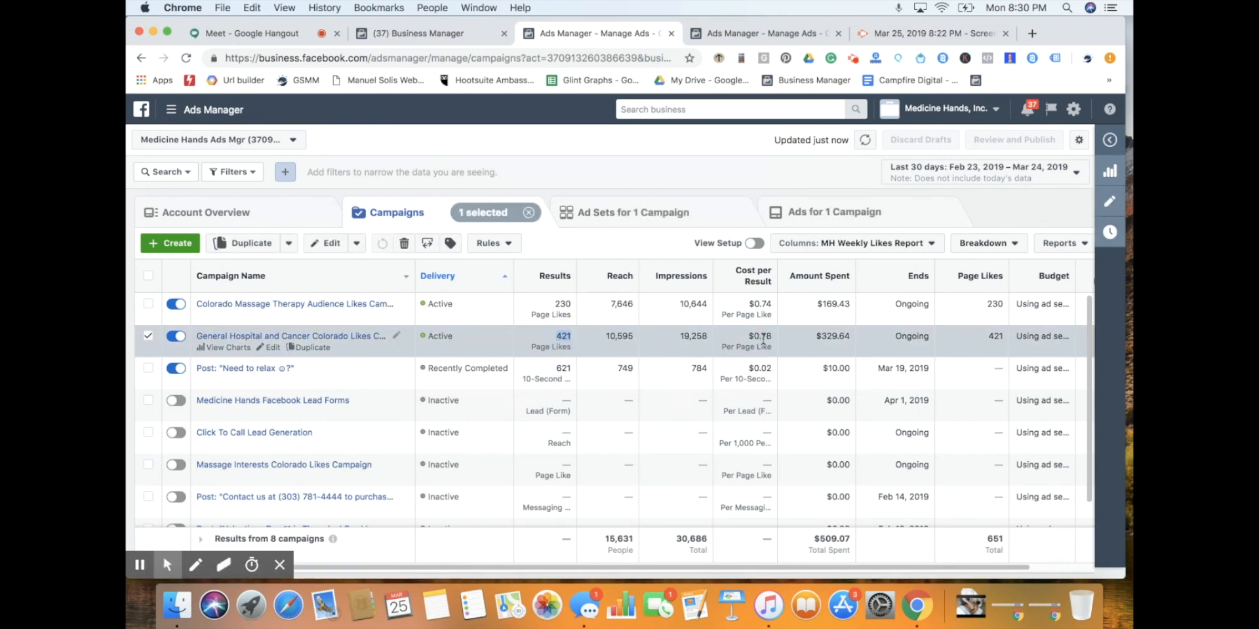
click(971, 179)
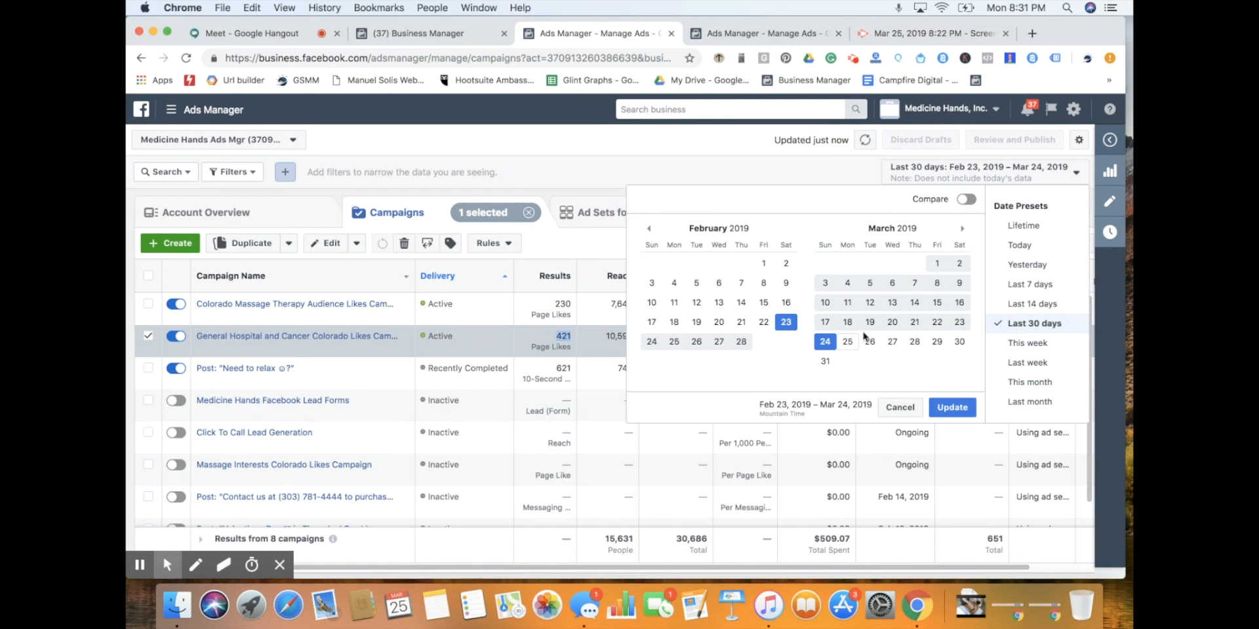
click(937, 305)
click(938, 321)
click(956, 407)
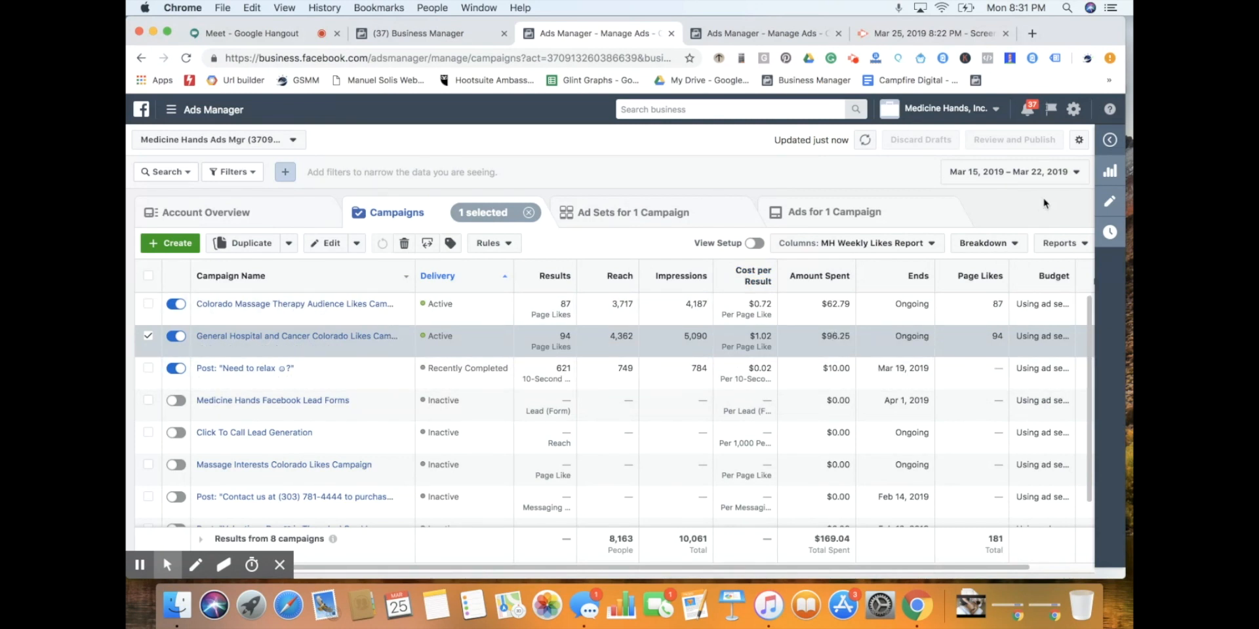
click(1109, 140)
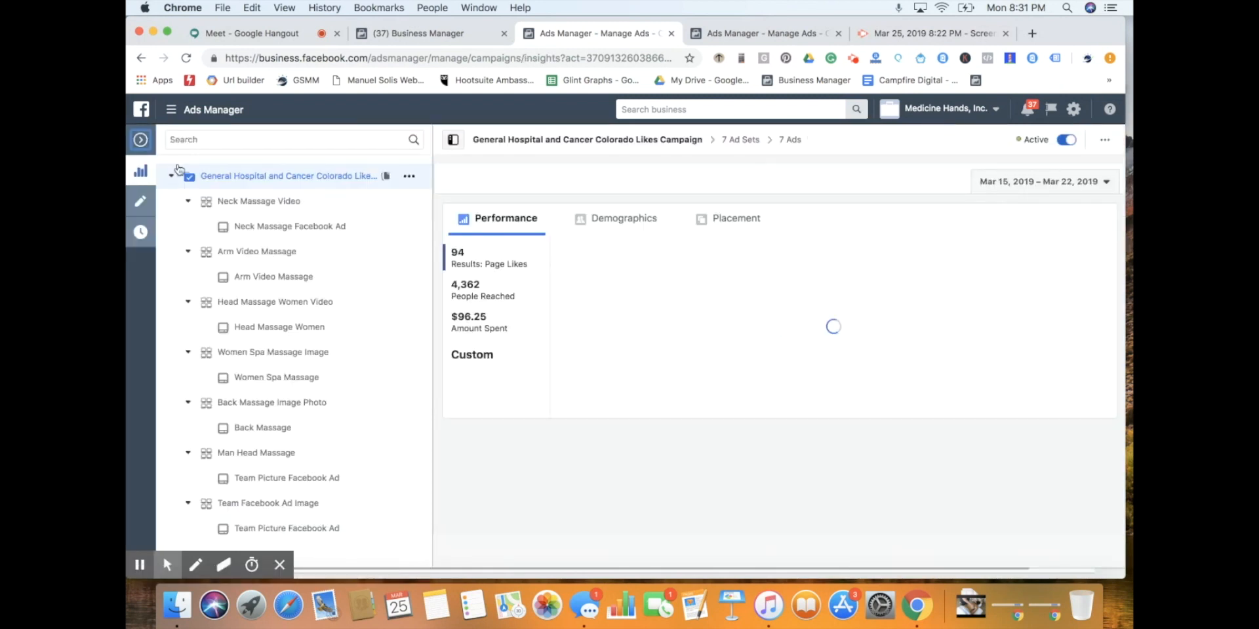
click(140, 139)
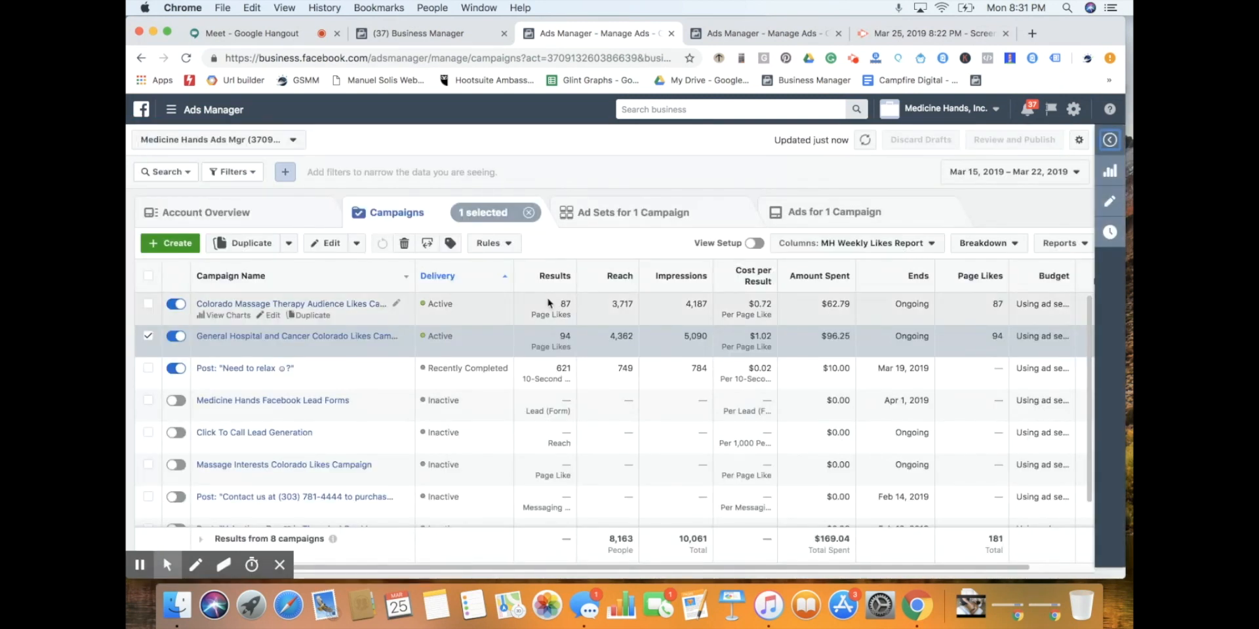
View the table data export formats and the report sharing option without exporting anything.
click(1062, 243)
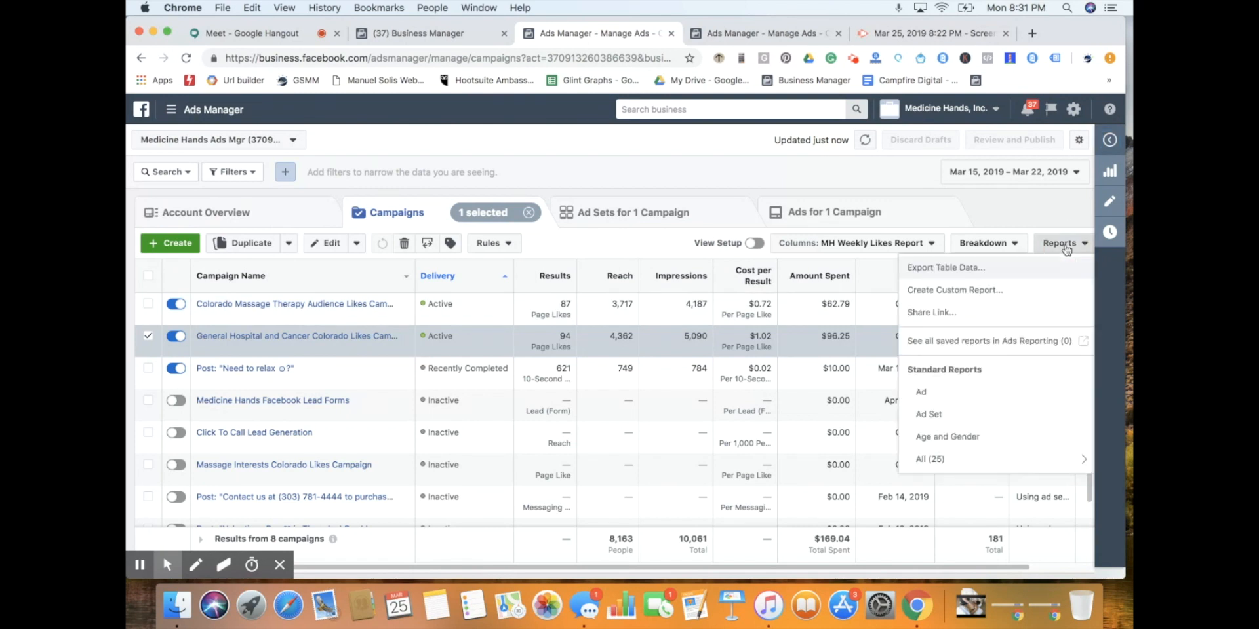
click(983, 269)
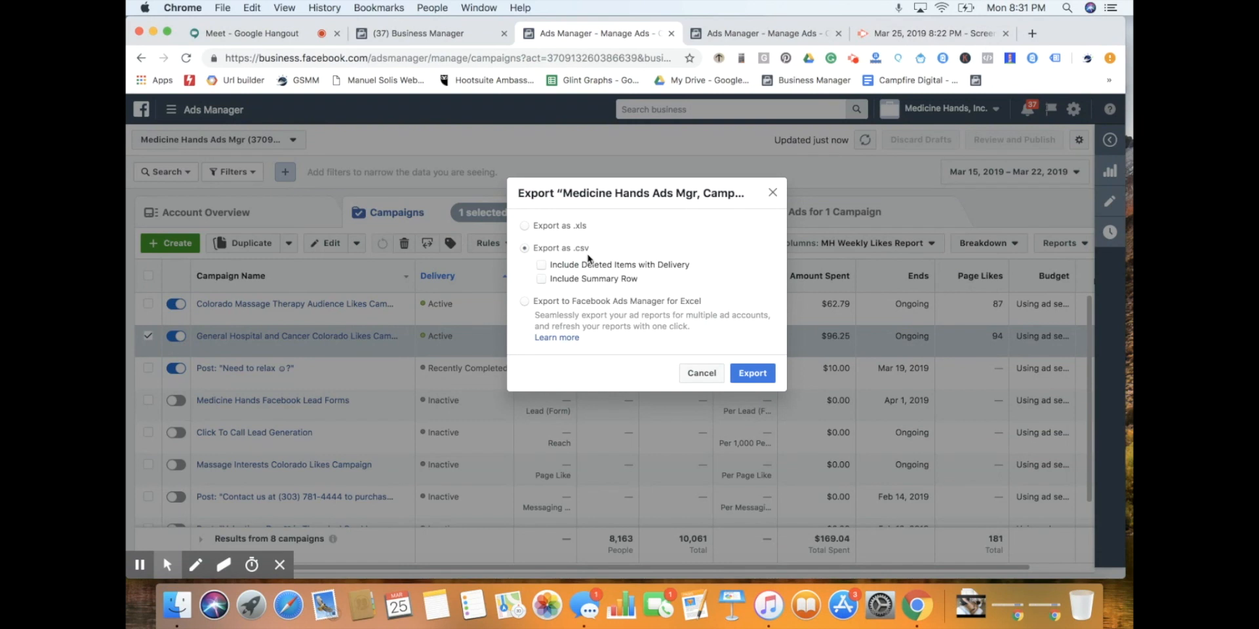
click(773, 192)
click(1059, 244)
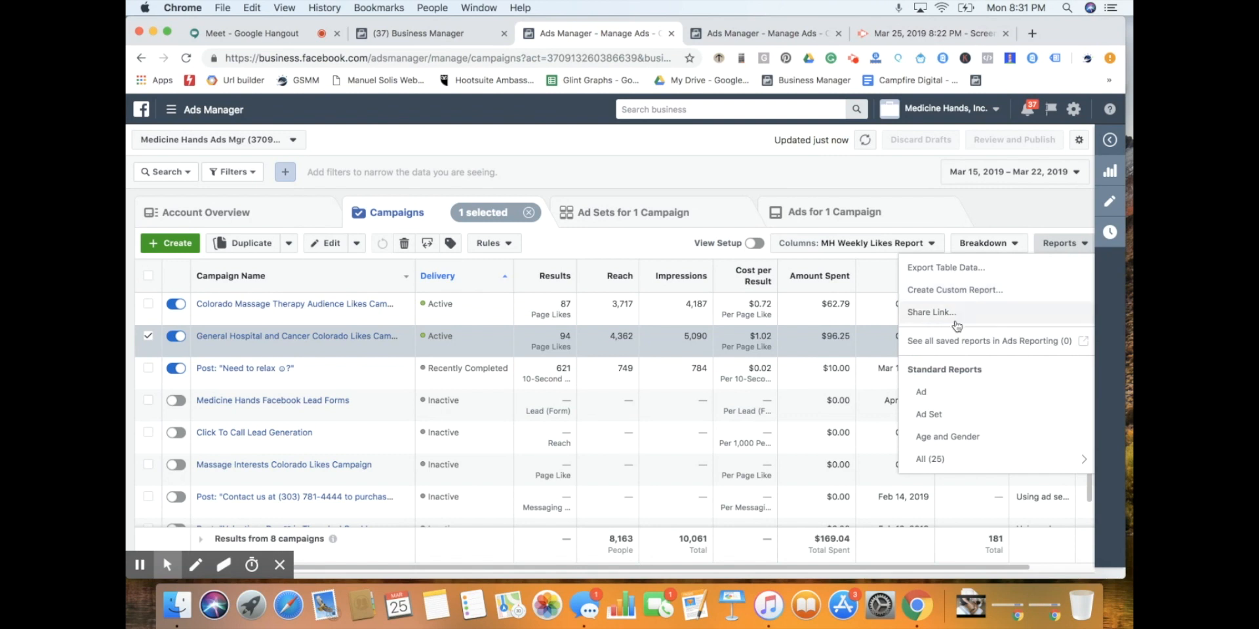
click(773, 188)
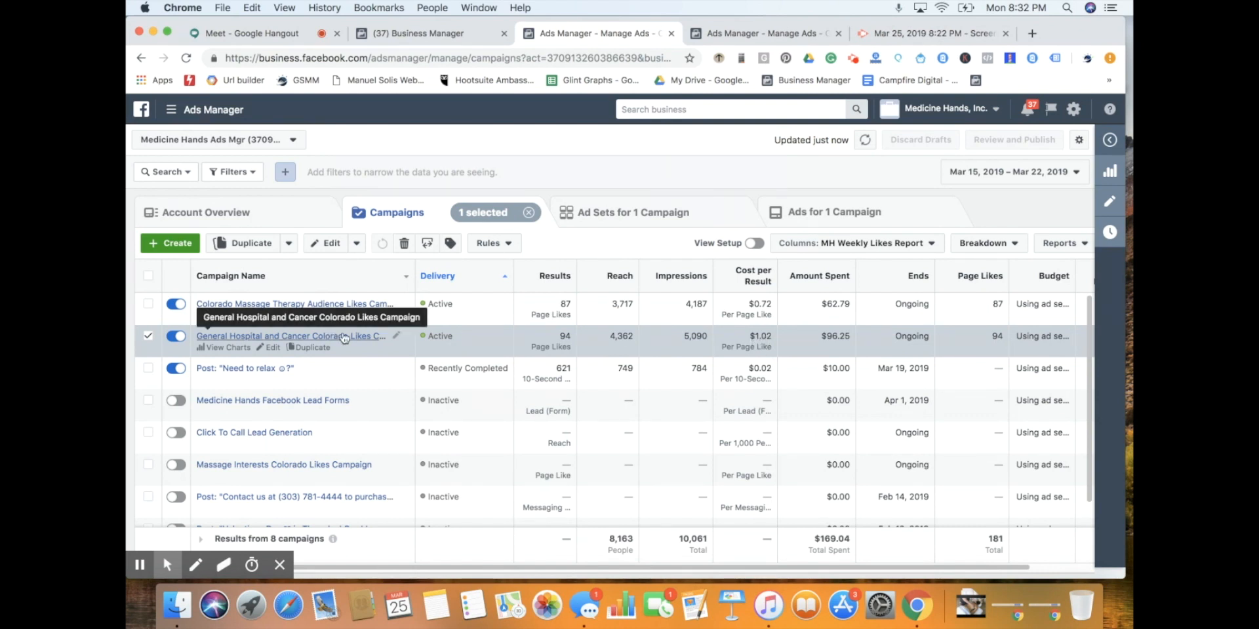
Open the Arm Video Massage ad set in the General Hospital and Cancer campaign for editing and examine its budget, schedule and audience.
click(344, 338)
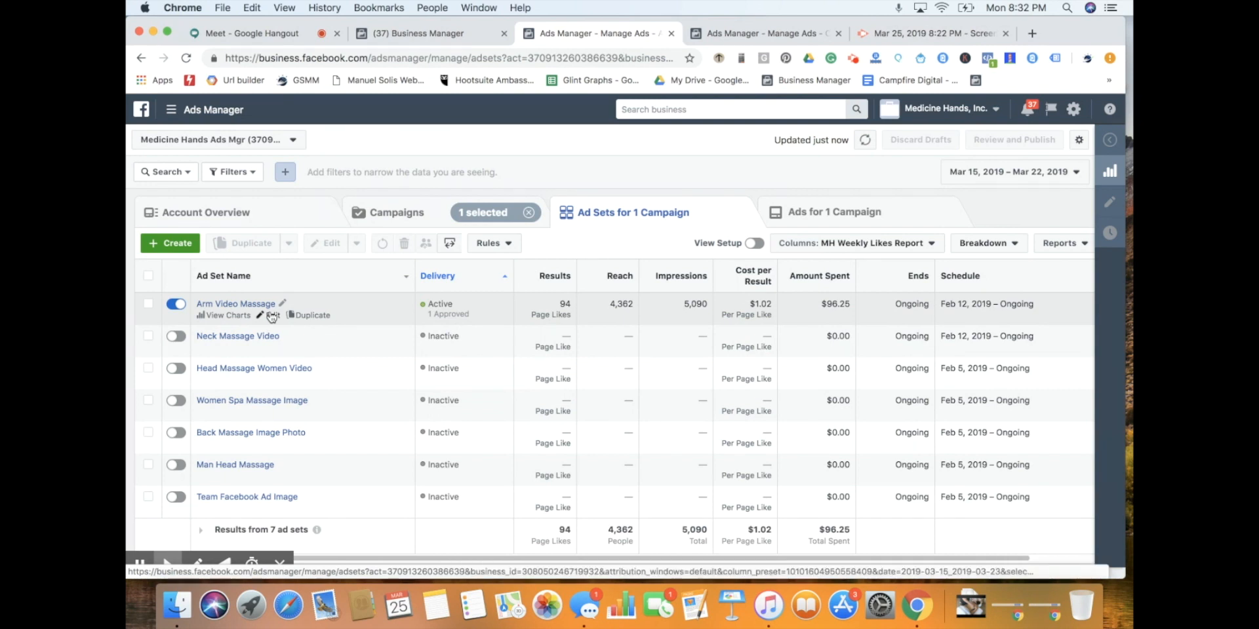
click(271, 316)
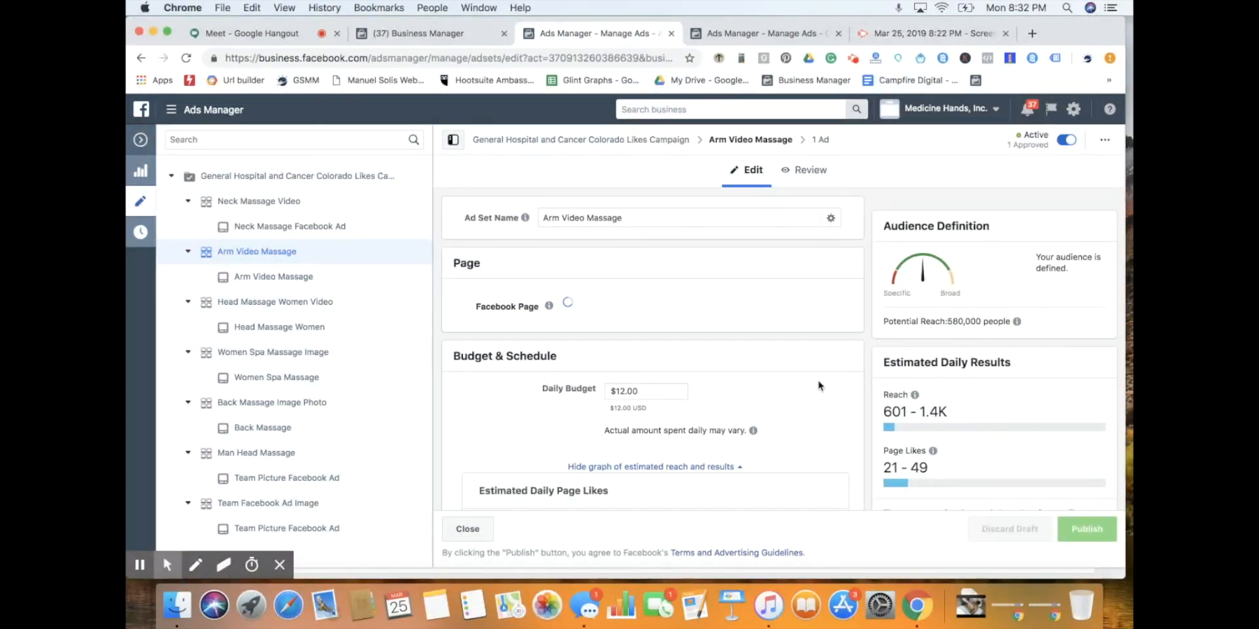
scroll(818, 385, down, 5)
scroll(818, 386, down, 10)
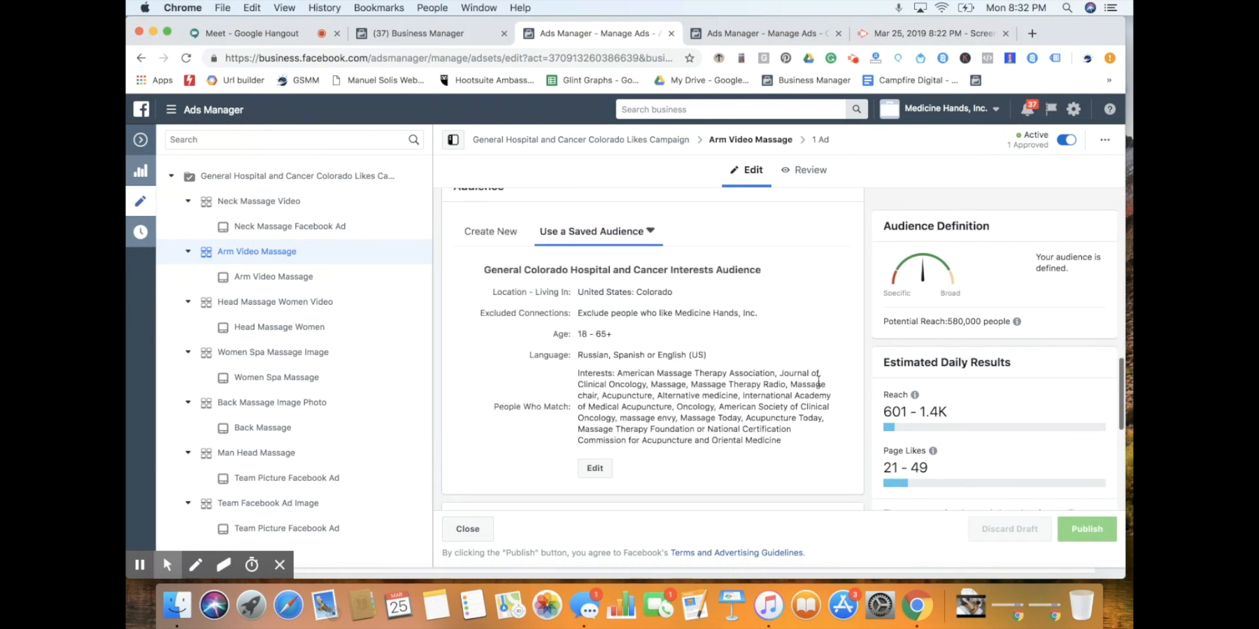
scroll(818, 381, up, 3)
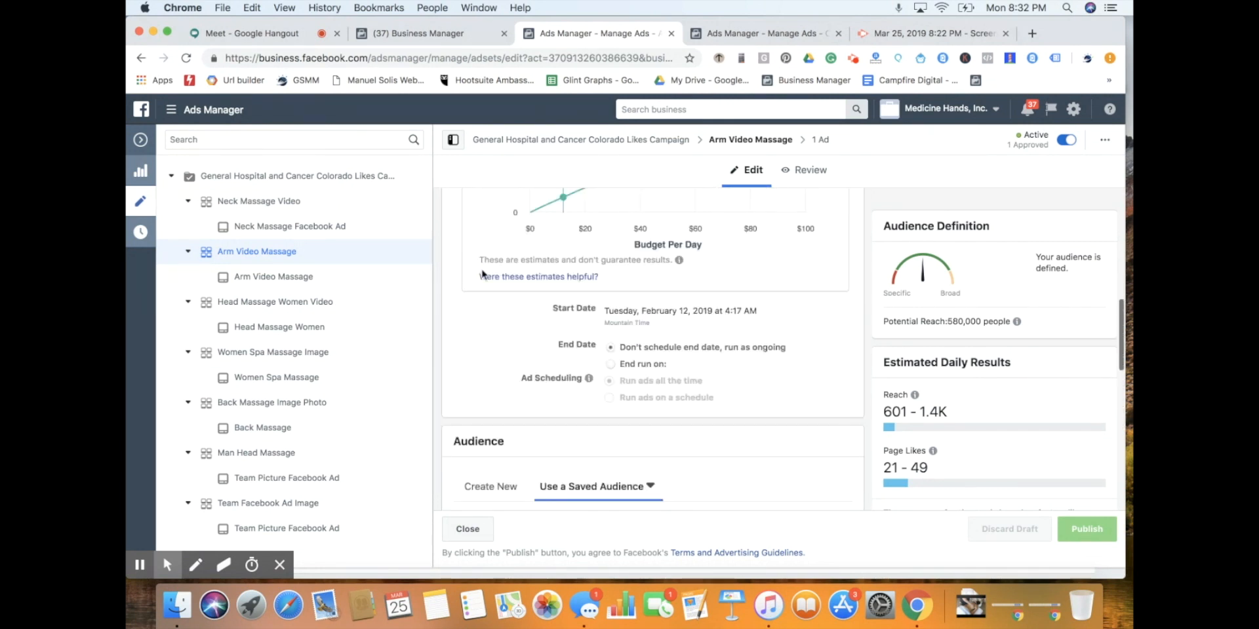
scroll(714, 385, up, 3)
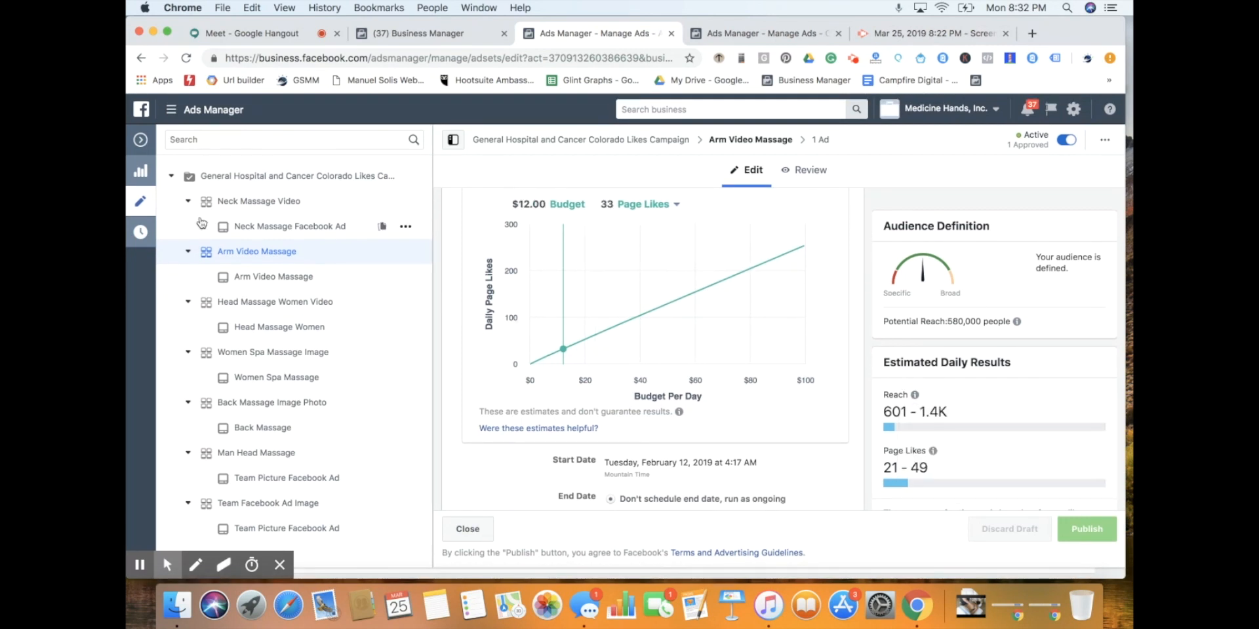
Check the Arm Video Massage ad set's activity history for Mar 8–22, 2019.
click(143, 230)
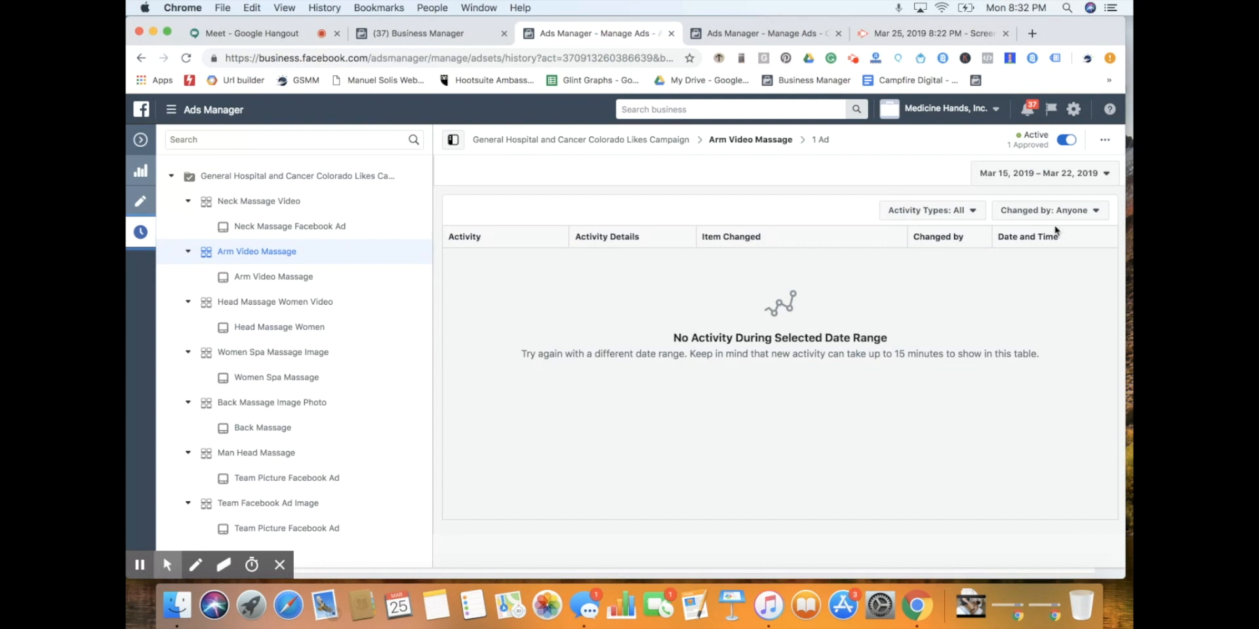
click(1039, 177)
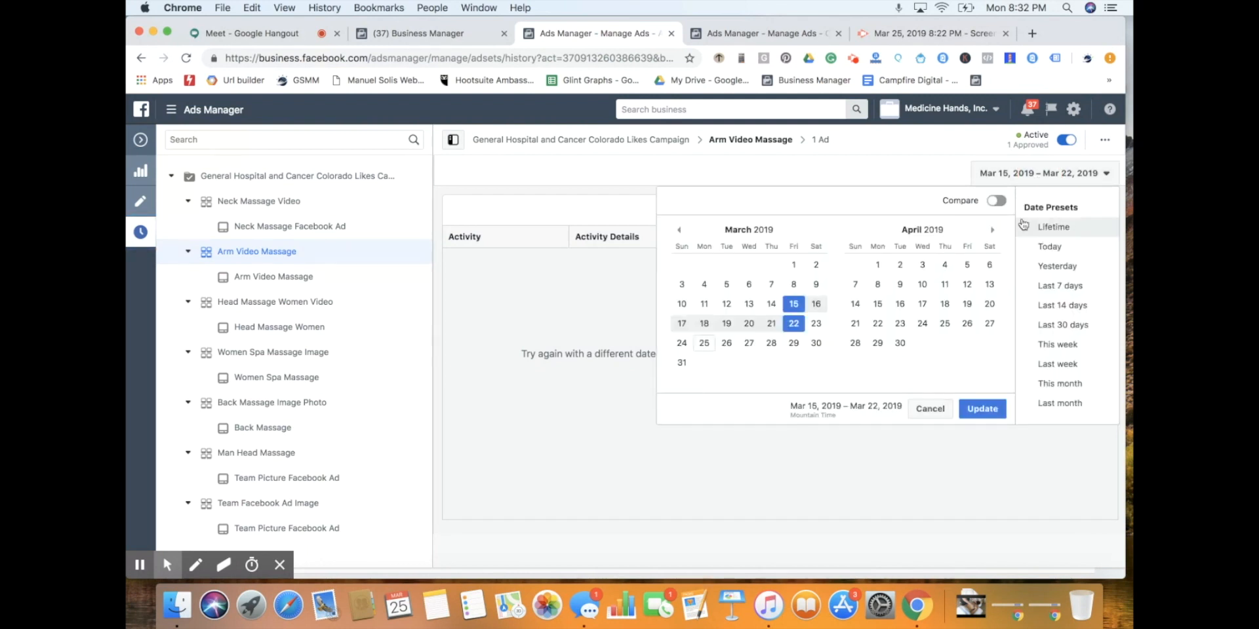
click(793, 284)
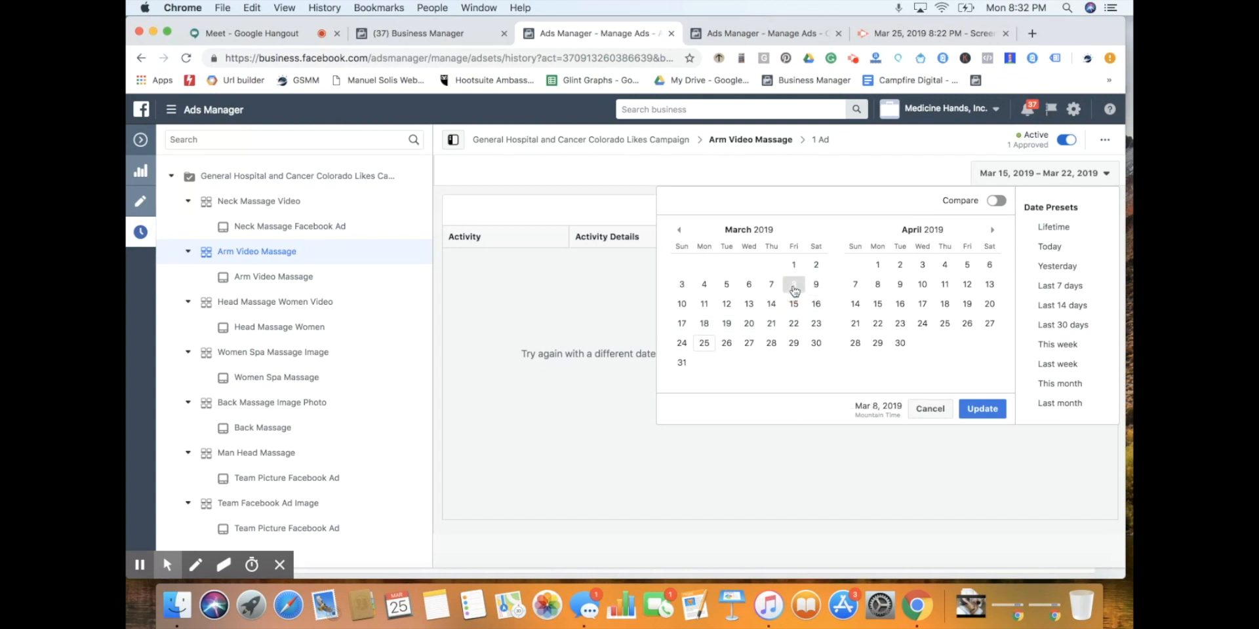
click(793, 325)
click(982, 409)
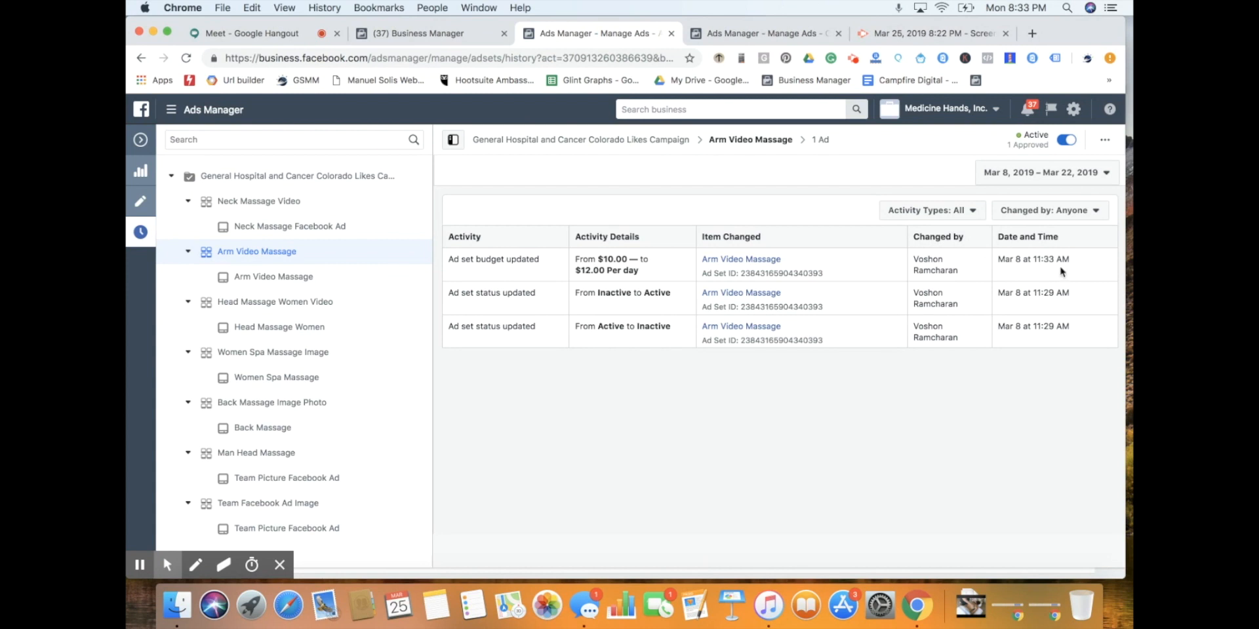
Set the activity history's date range to Mar 15–22, 2019.
click(1071, 180)
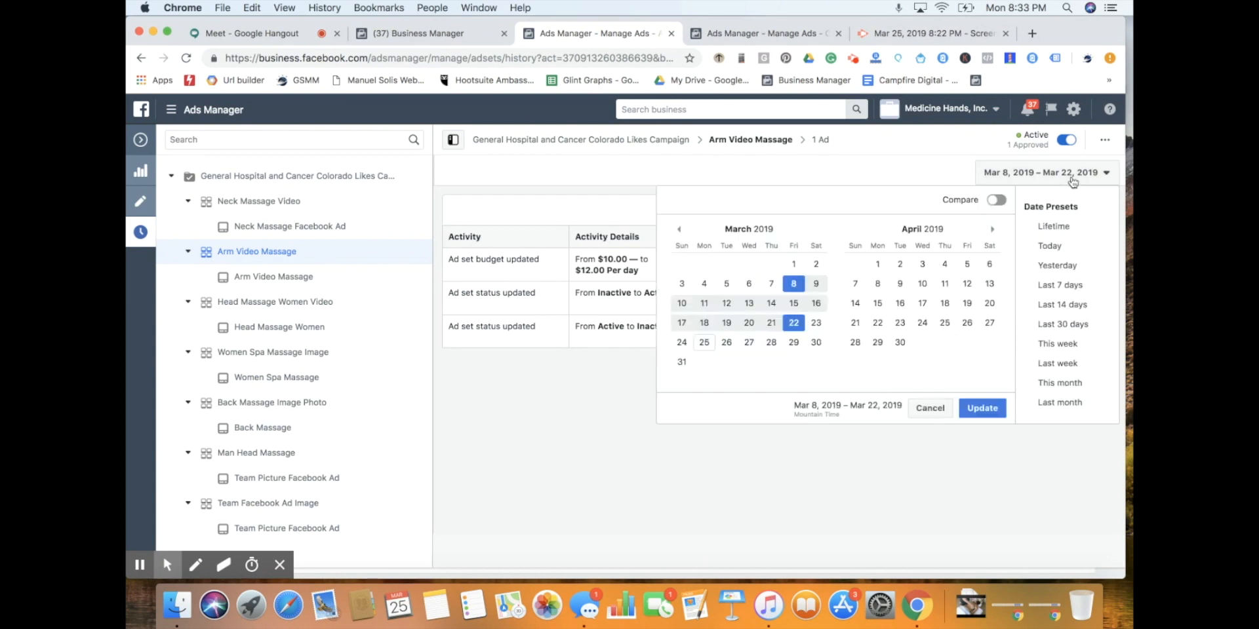
click(795, 304)
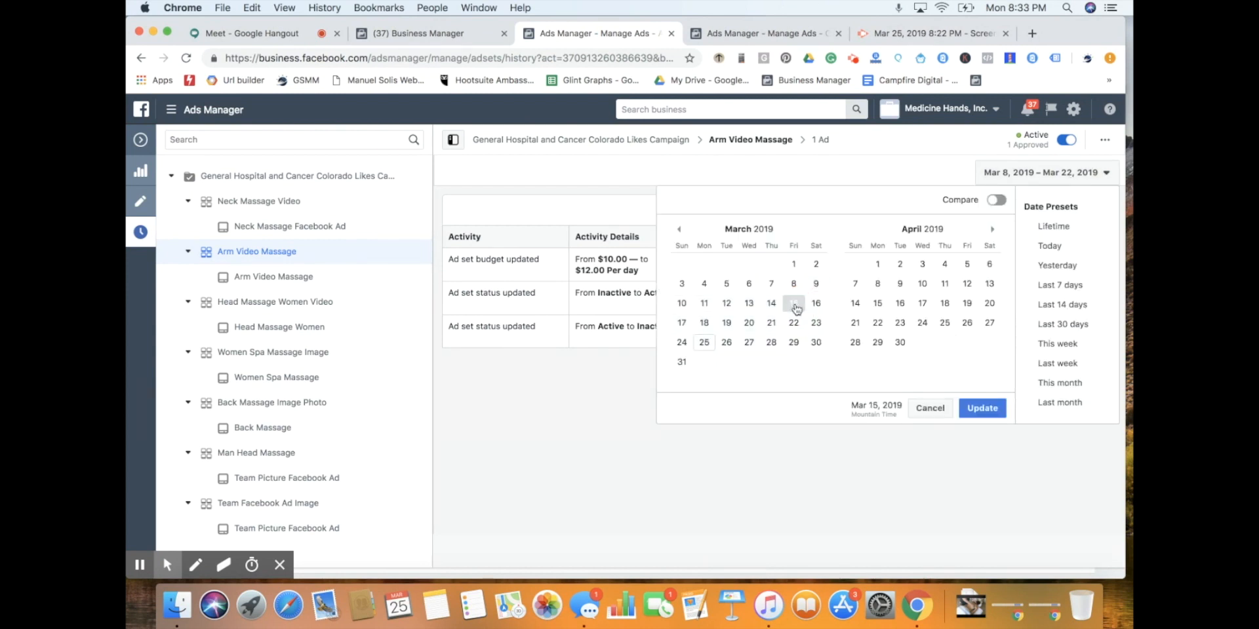
click(794, 322)
click(970, 412)
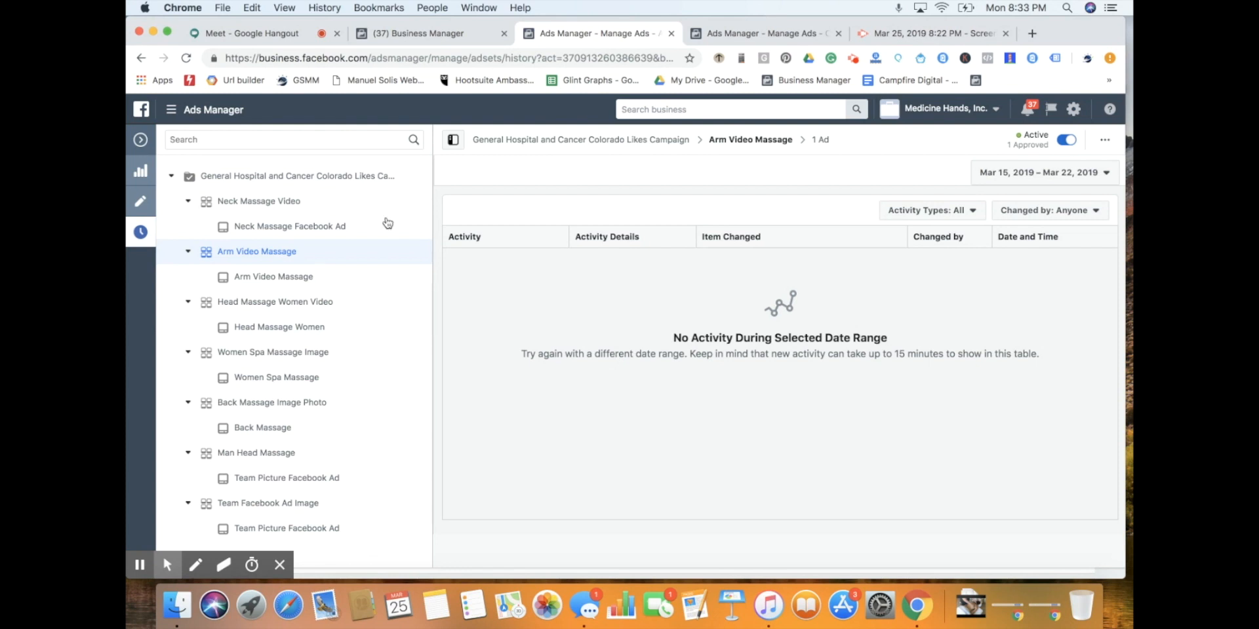
Examine the Arm Video Massage ad set's performance chart and demographics breakdown for Mar 15–22, 2019.
click(140, 171)
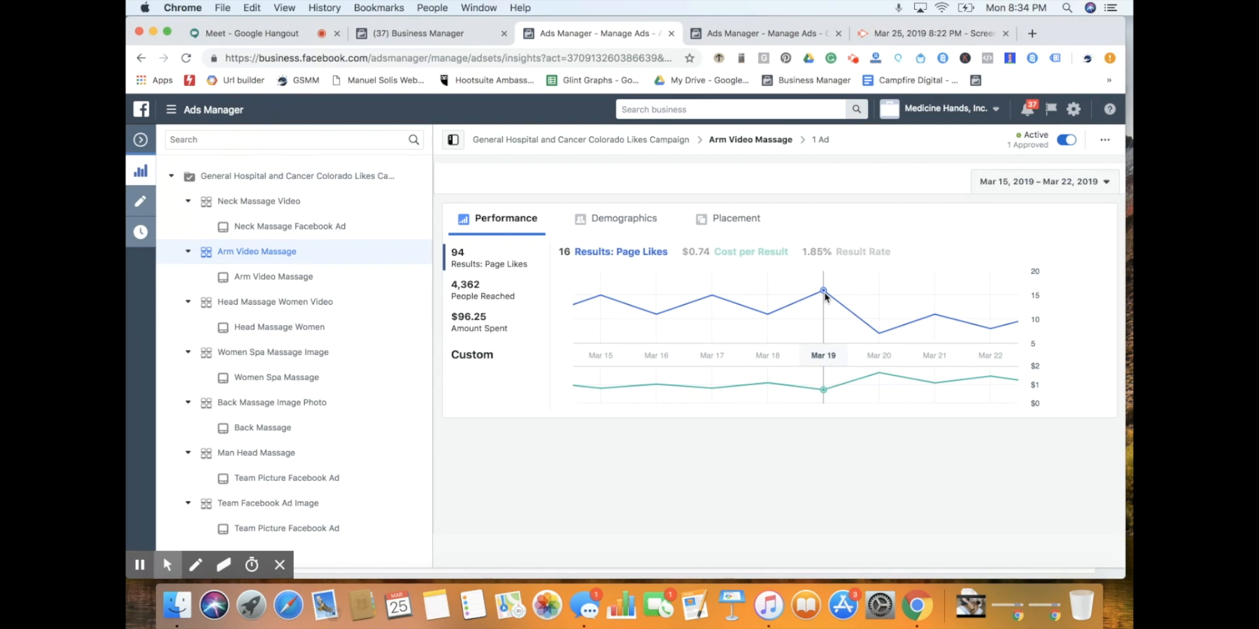
click(640, 228)
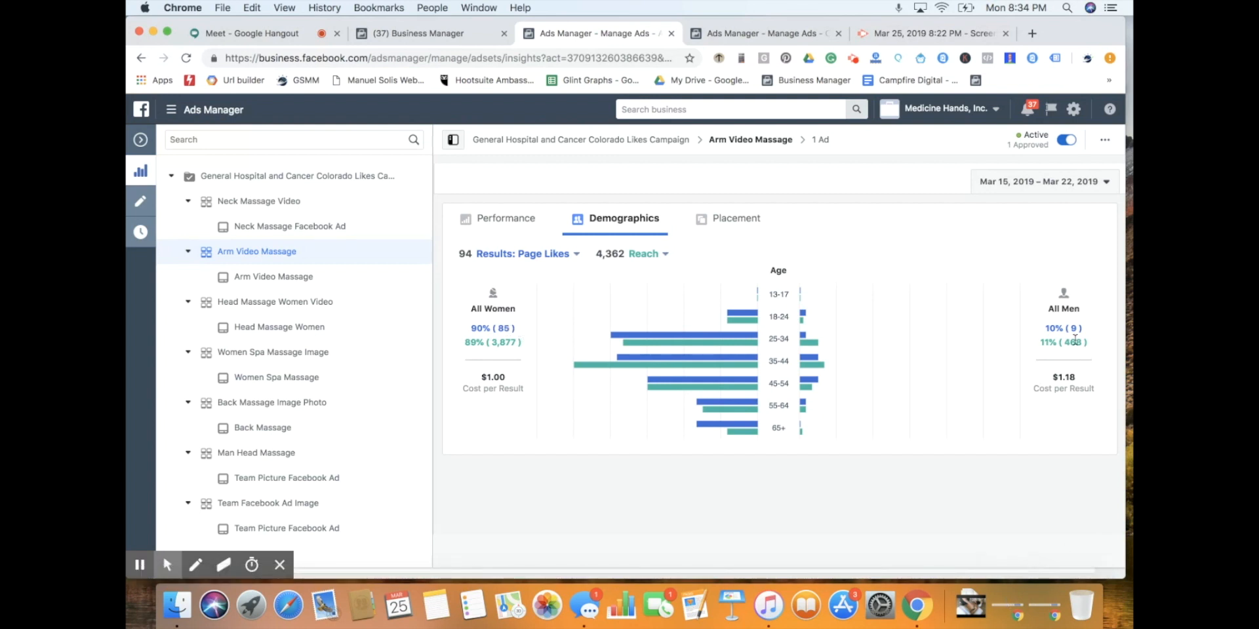
mouse_move(751, 315)
Open the Arm Video Massage ad set's edit view and examine its saved audience and placement settings.
click(140, 202)
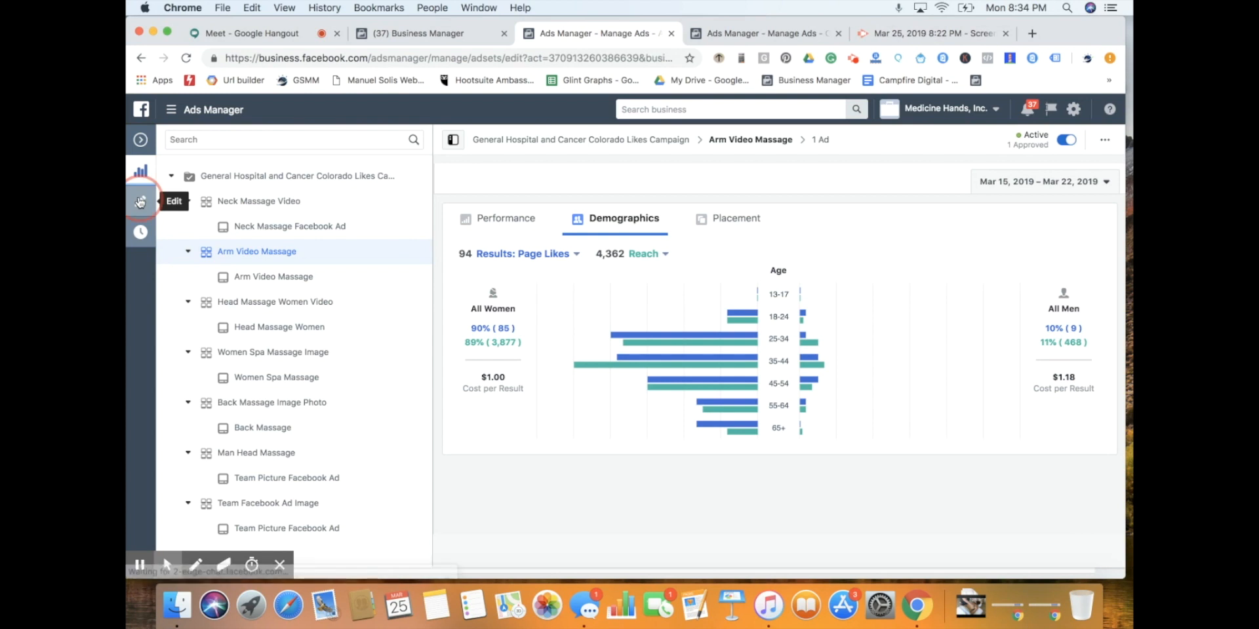
scroll(733, 351, down, 8)
scroll(733, 351, down, 5)
scroll(733, 351, up, 2)
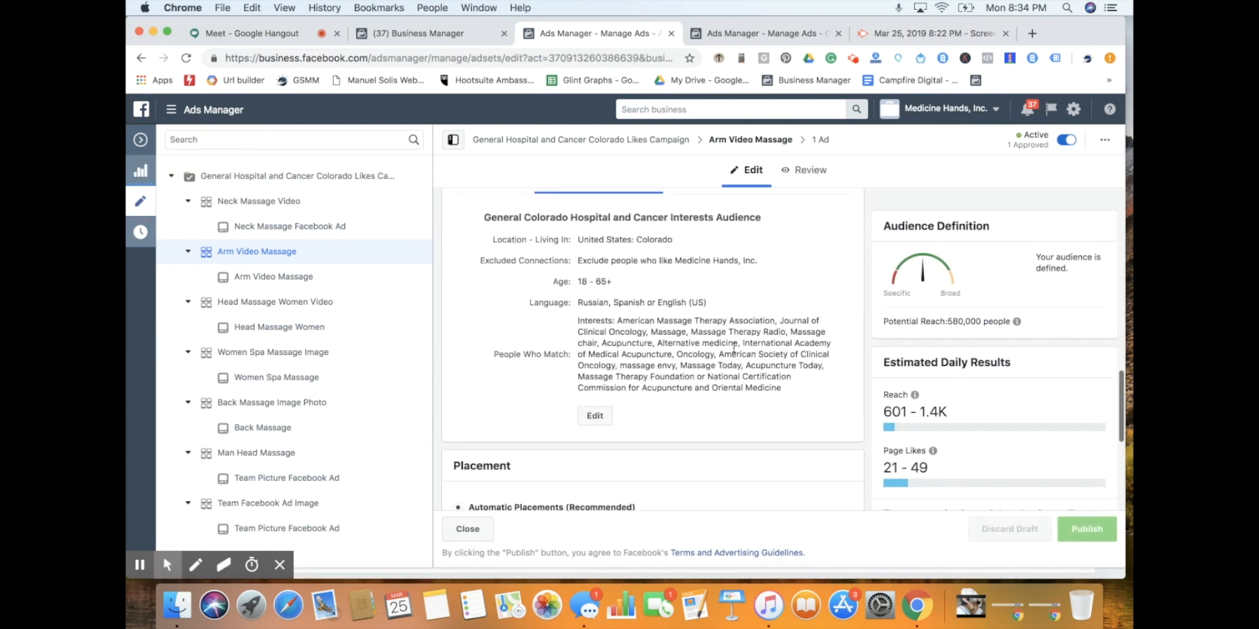
scroll(658, 364, down, 5)
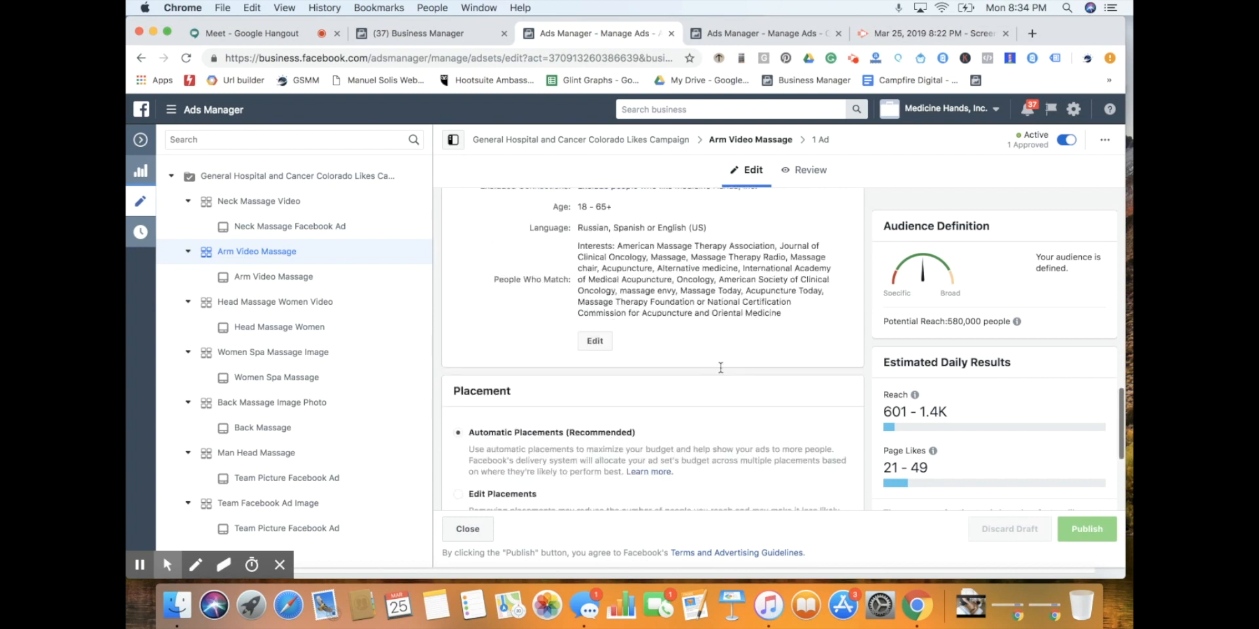
scroll(721, 372, down, 4)
scroll(721, 373, up, 10)
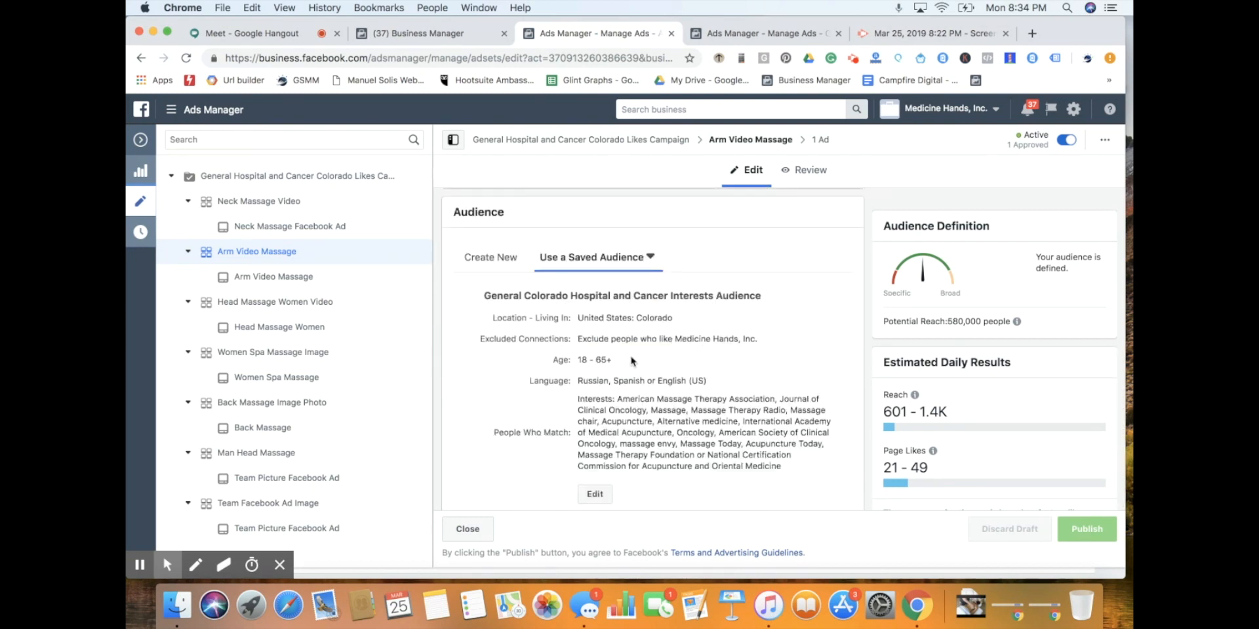
Check the gender targeting in the ad set's saved audience without changing it, and close the ad set editor.
click(605, 500)
scroll(675, 367, down, 2)
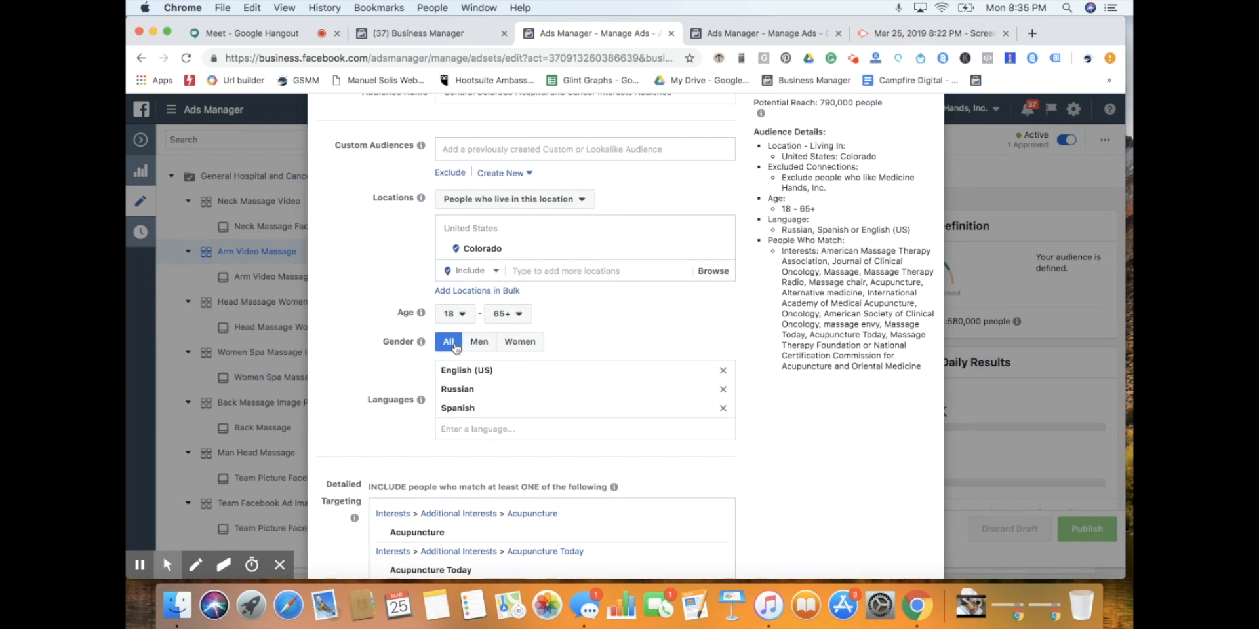
click(979, 459)
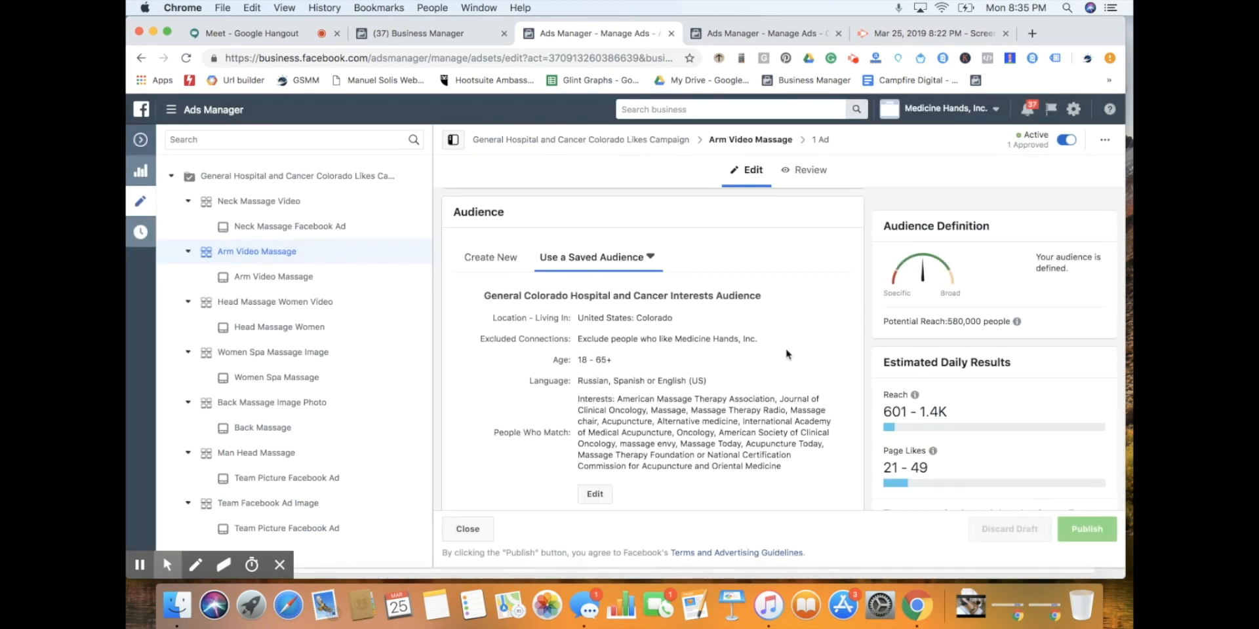
scroll(775, 348, down, 5)
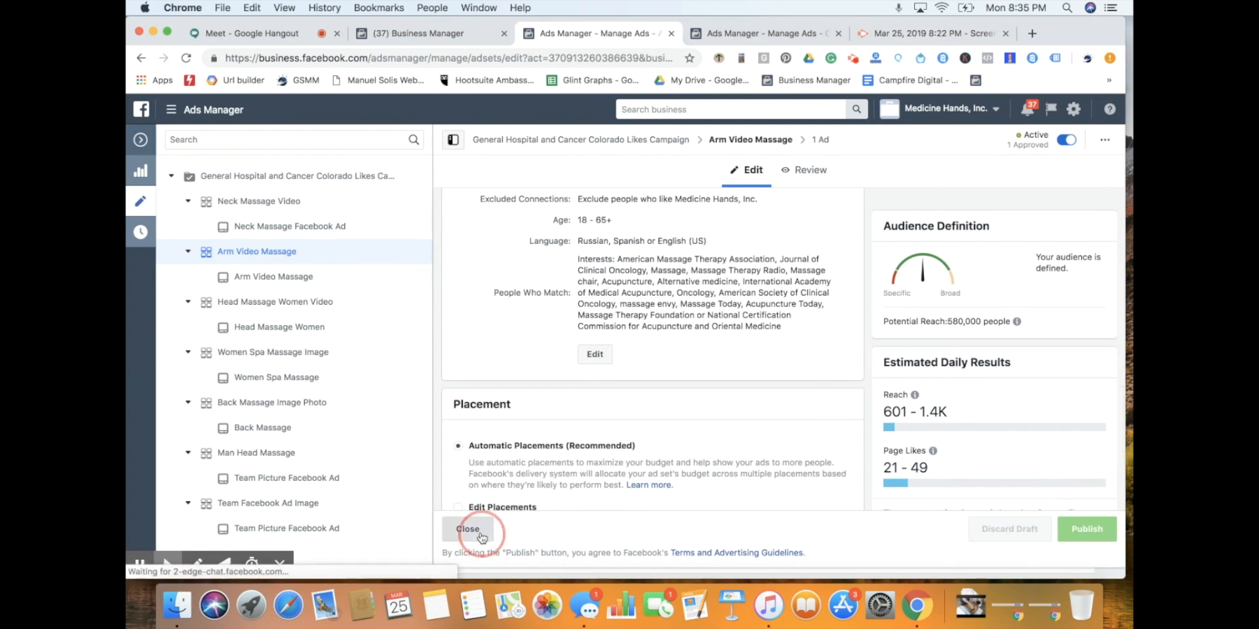
click(466, 528)
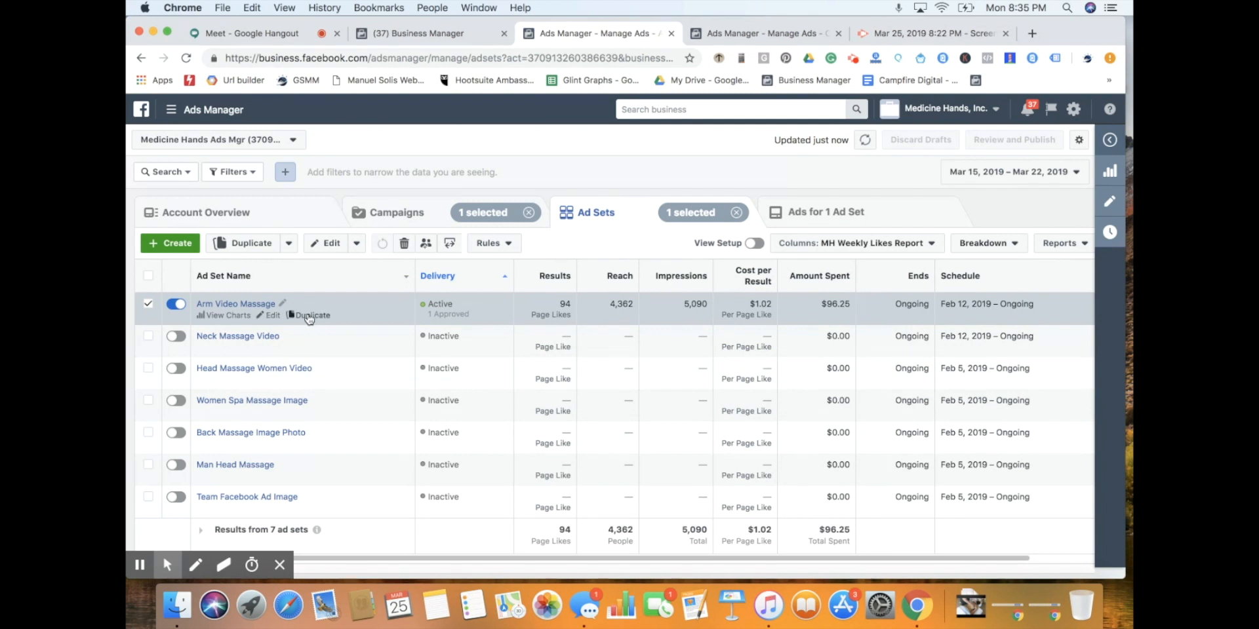
View the duplication options for the Arm Video Massage ad set without duplicating it.
click(309, 316)
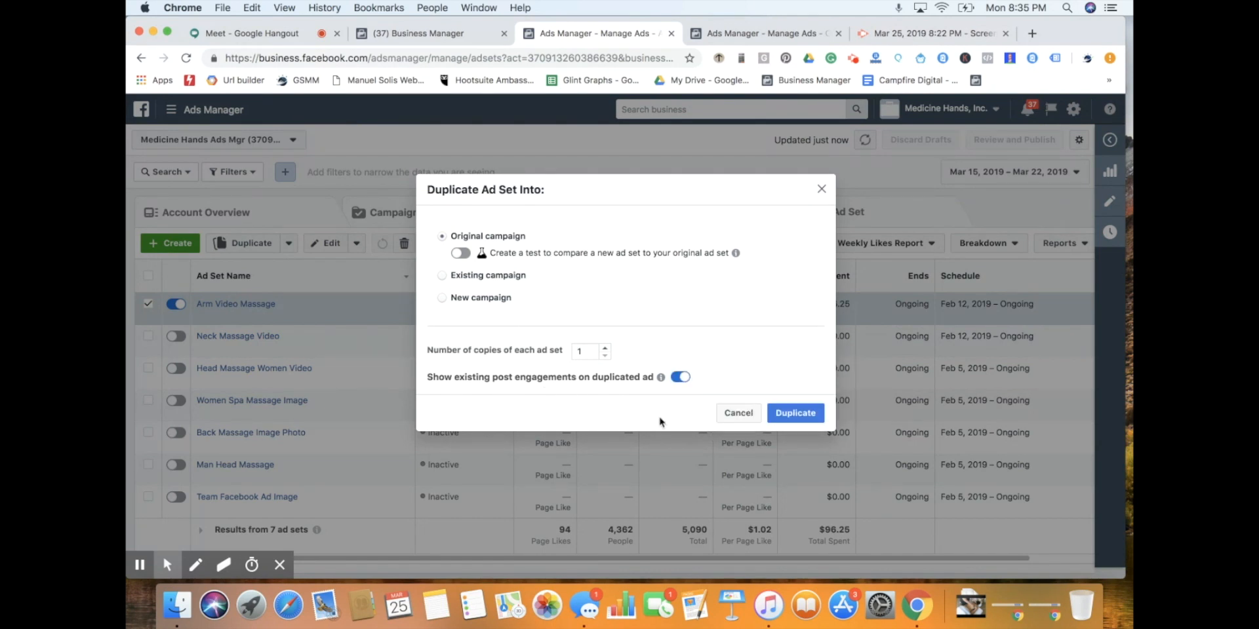
click(739, 414)
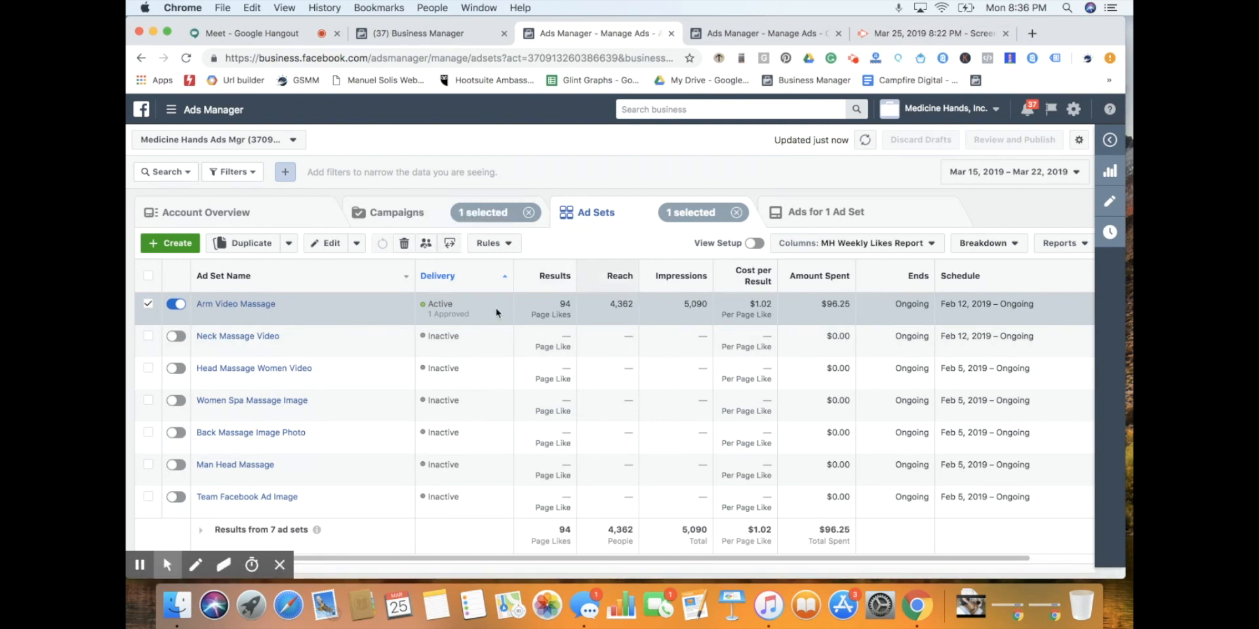
Open the Arm Video Massage ad for editing and examine its low-quality notice, ad preview and ad text.
click(268, 316)
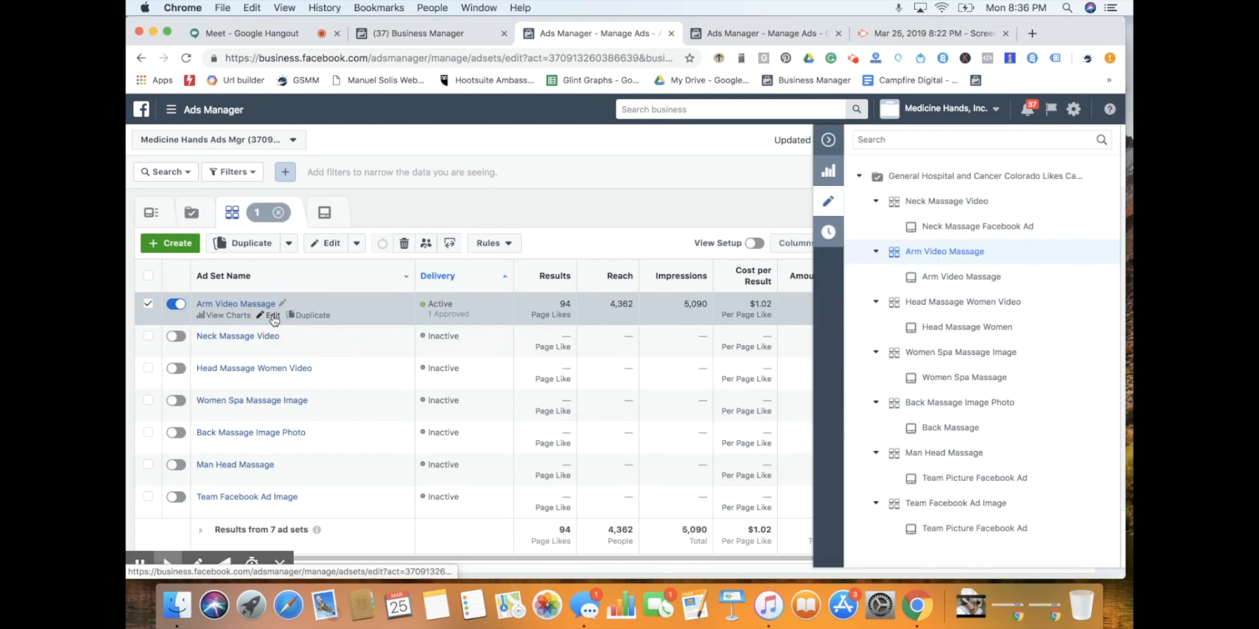
click(295, 278)
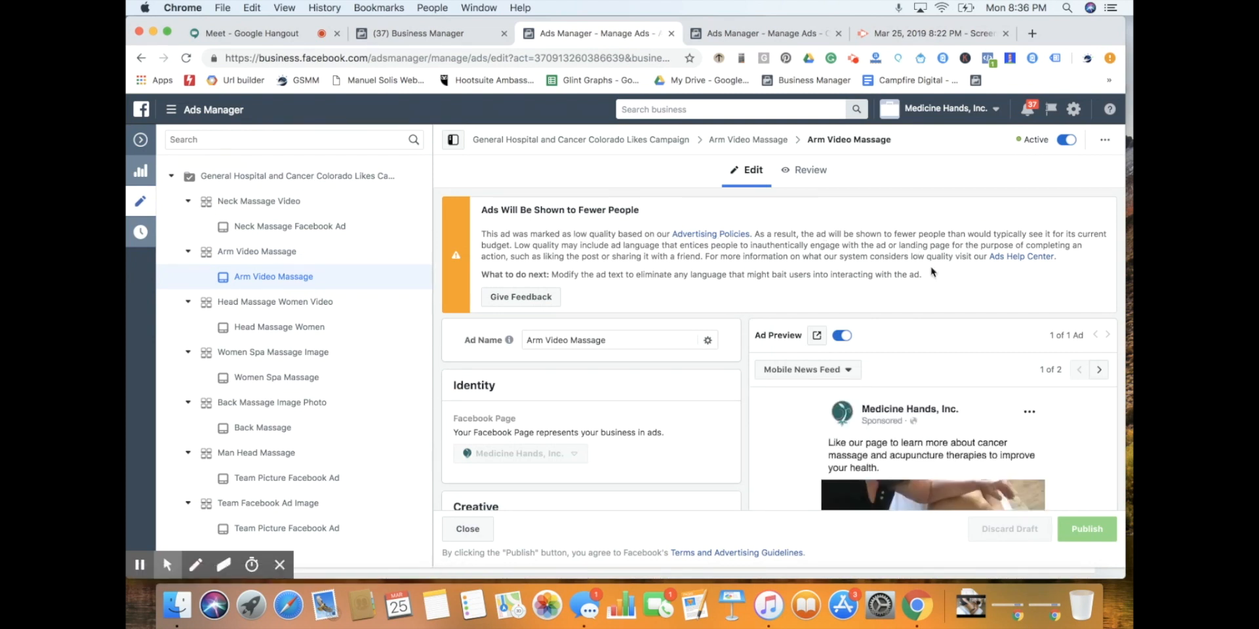
scroll(932, 271, down, 1)
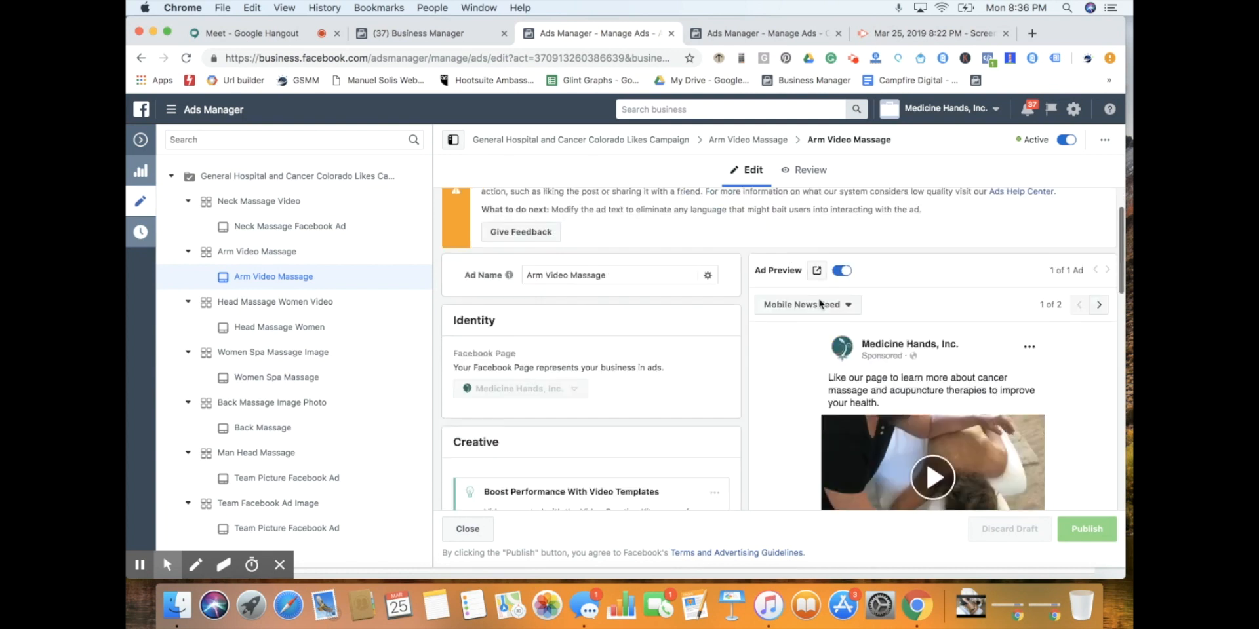
scroll(819, 304, down, 5)
scroll(685, 385, down, 7)
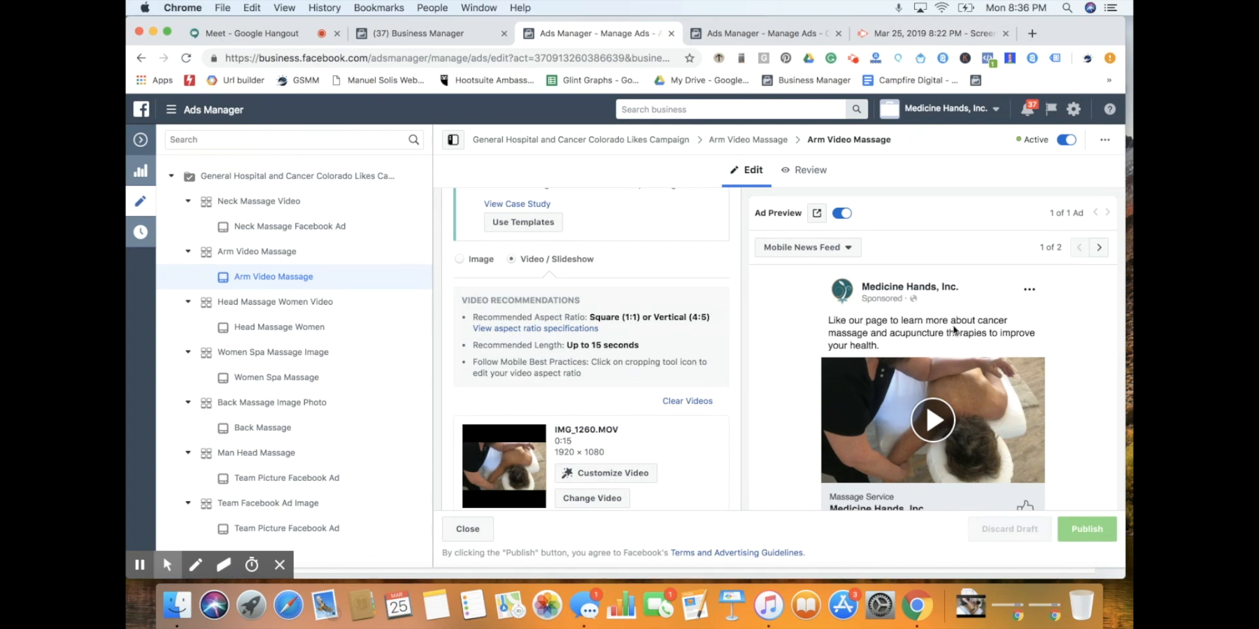
drag(1000, 335, 1026, 341)
scroll(678, 306, up, 5)
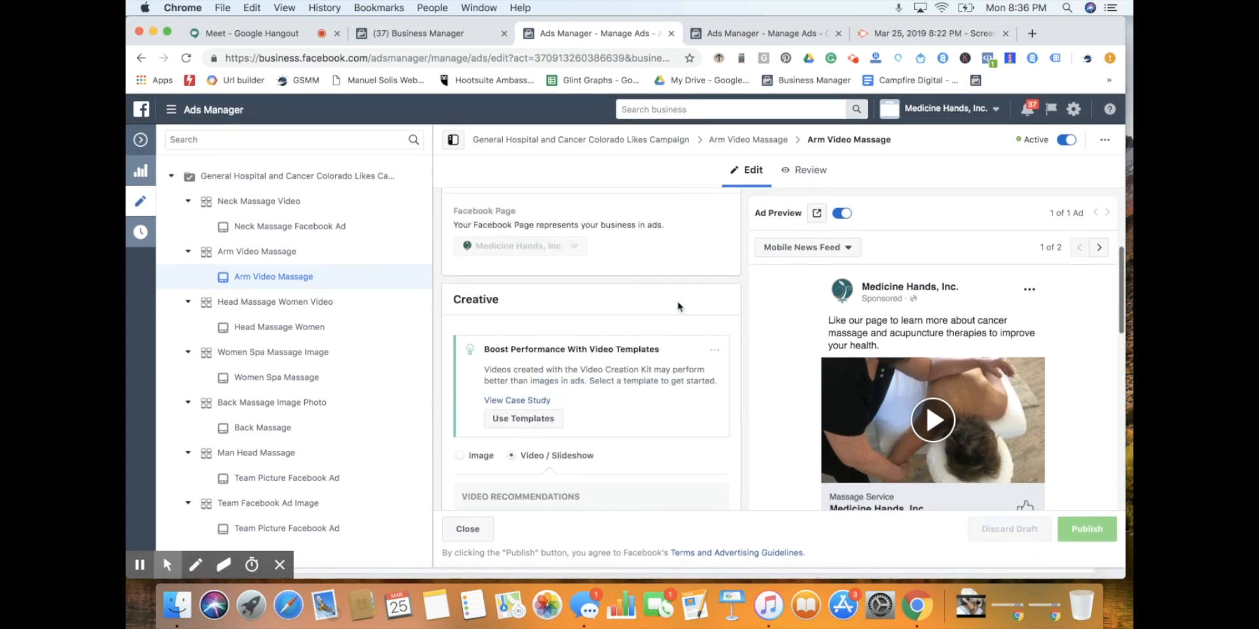
scroll(678, 306, up, 3)
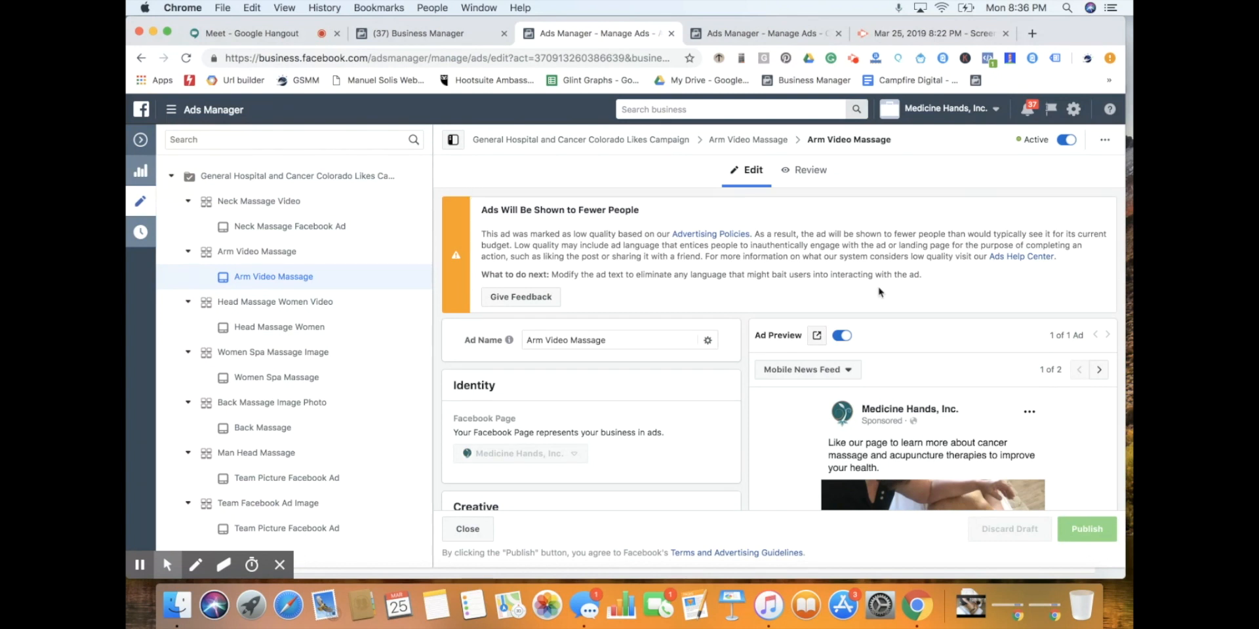
Review the ad's video, text and conversion tracking settings, and close the ad editor without publishing.
scroll(715, 346, down, 4)
scroll(715, 346, down, 8)
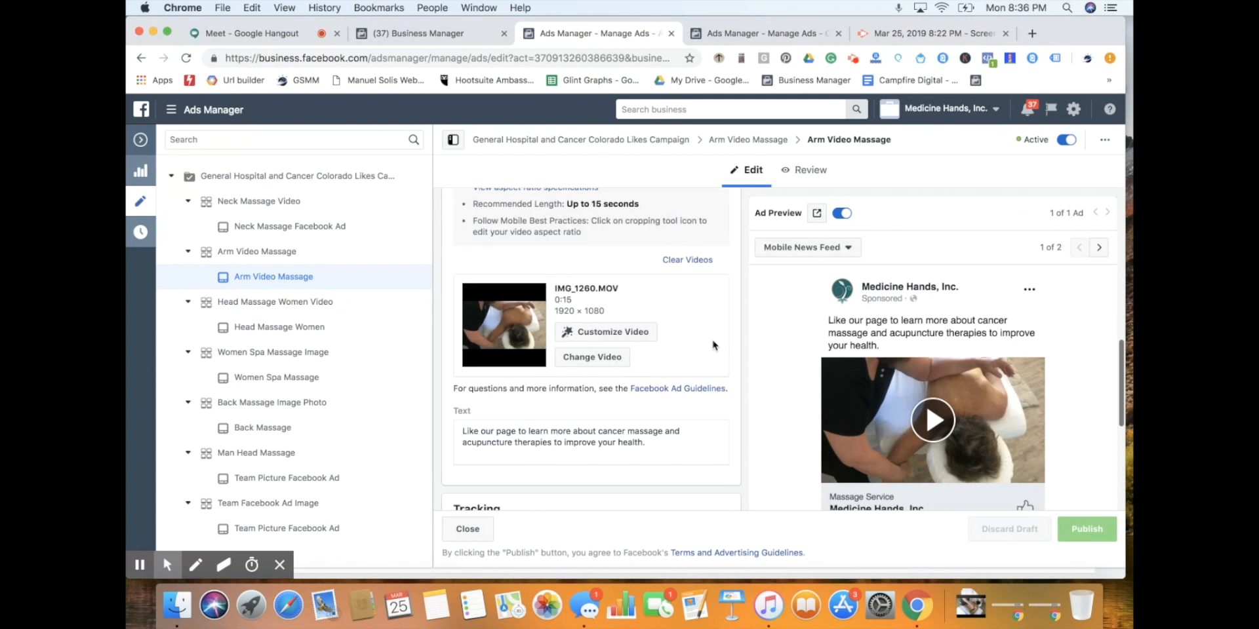
click(608, 444)
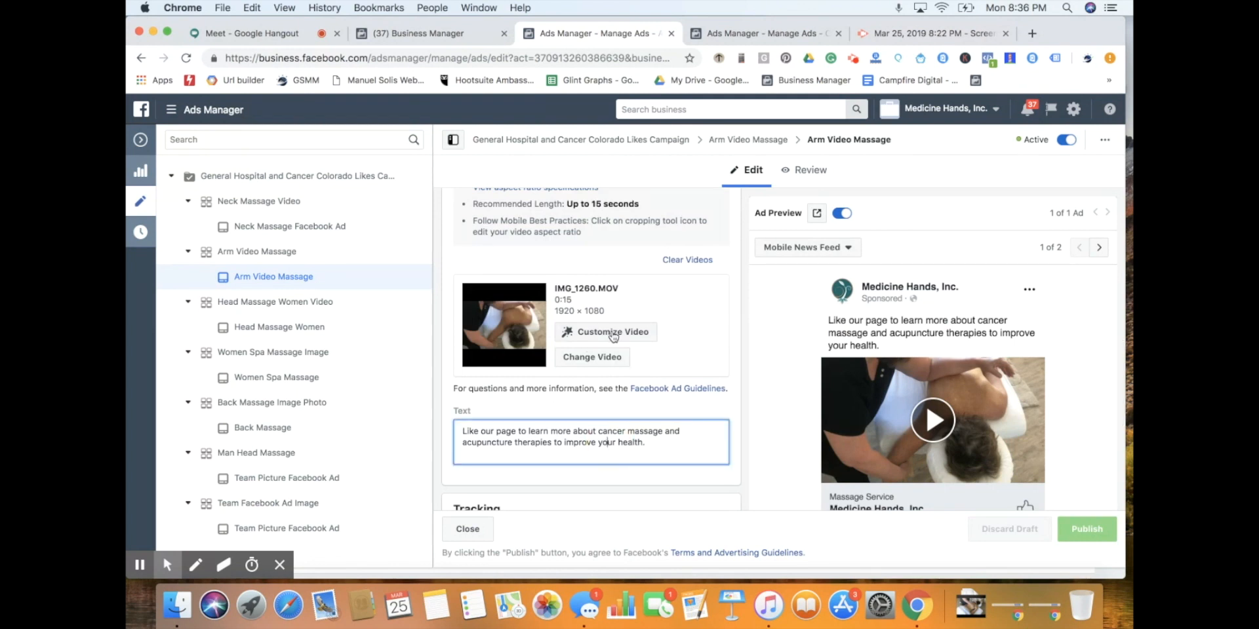
scroll(685, 335, down, 7)
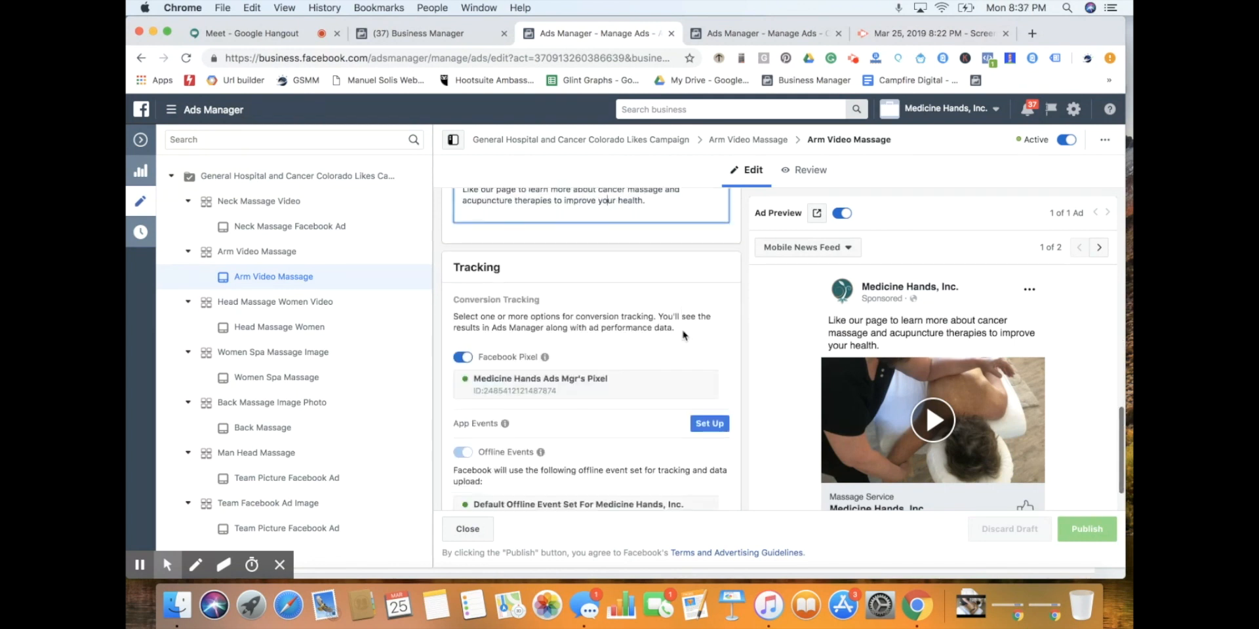
scroll(683, 335, down, 2)
click(480, 542)
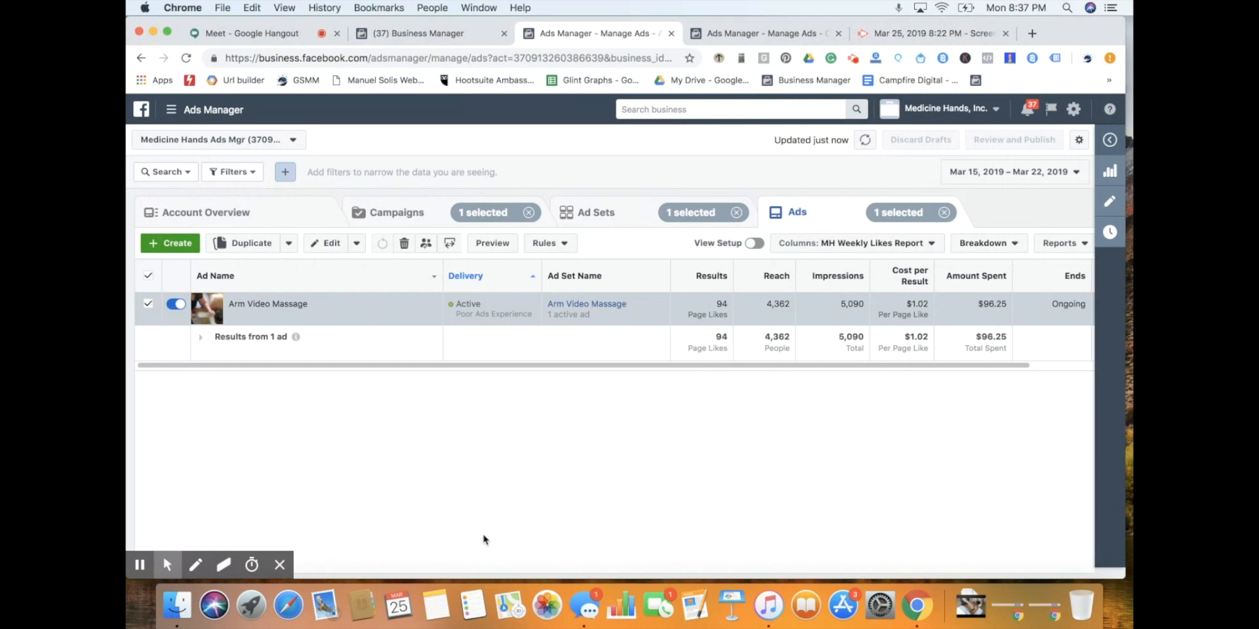
click(844, 246)
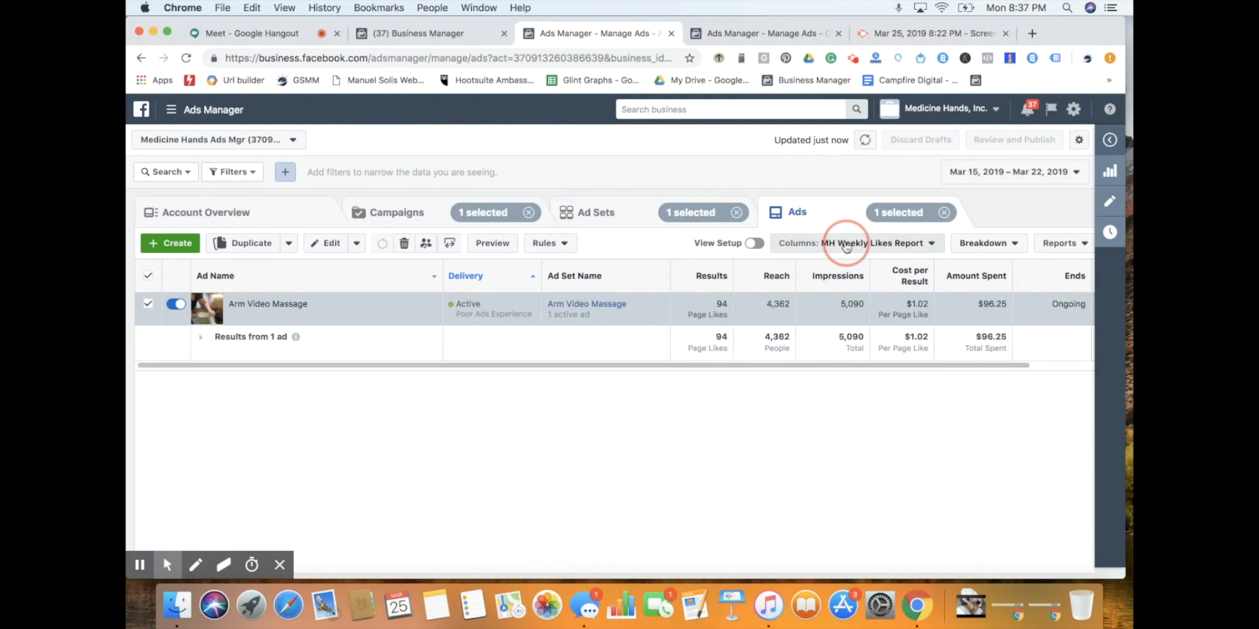
click(695, 434)
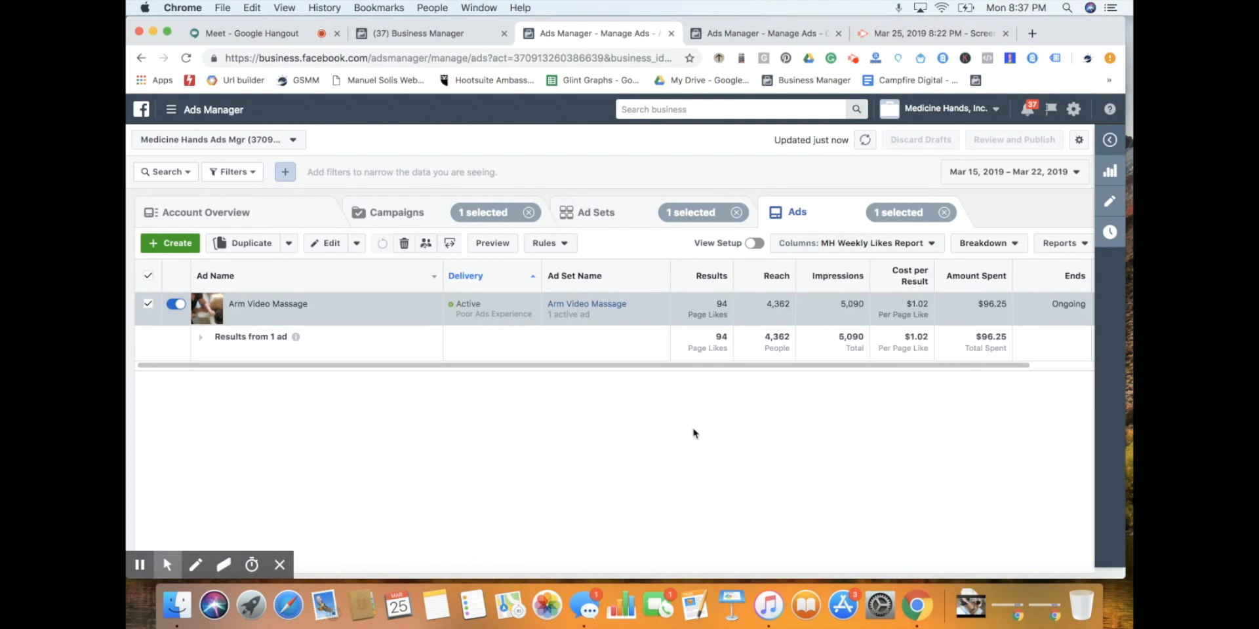
Open Ads Reporting from the full list of business tools and dismiss its introduction and guided tour.
click(177, 110)
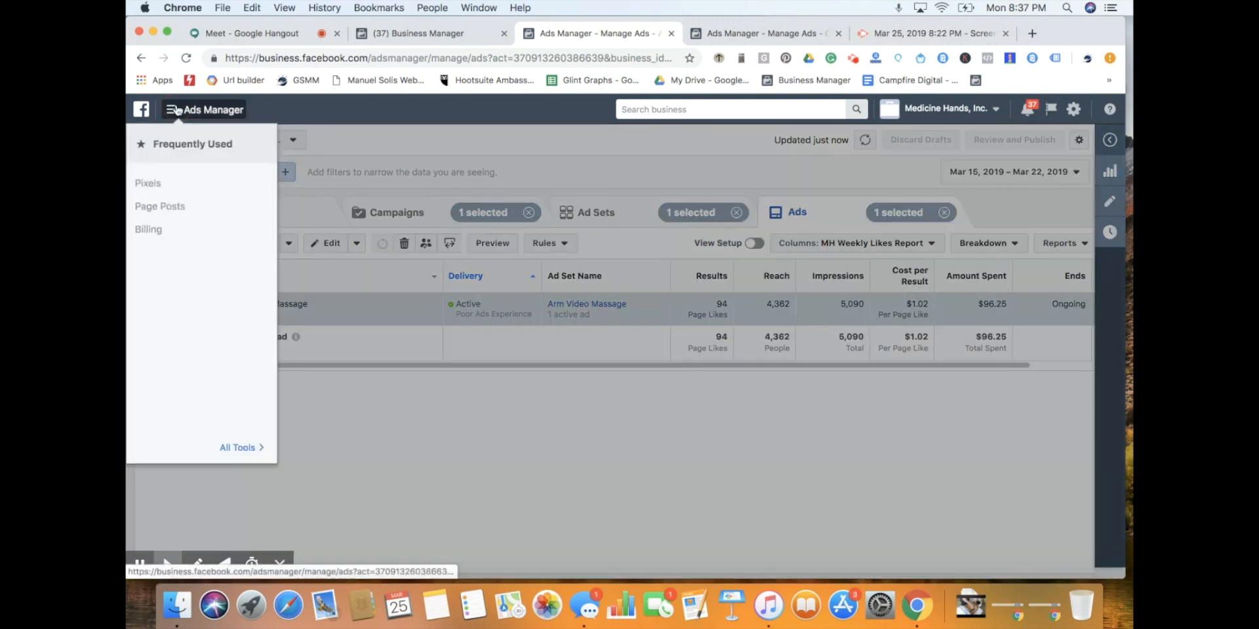
click(238, 449)
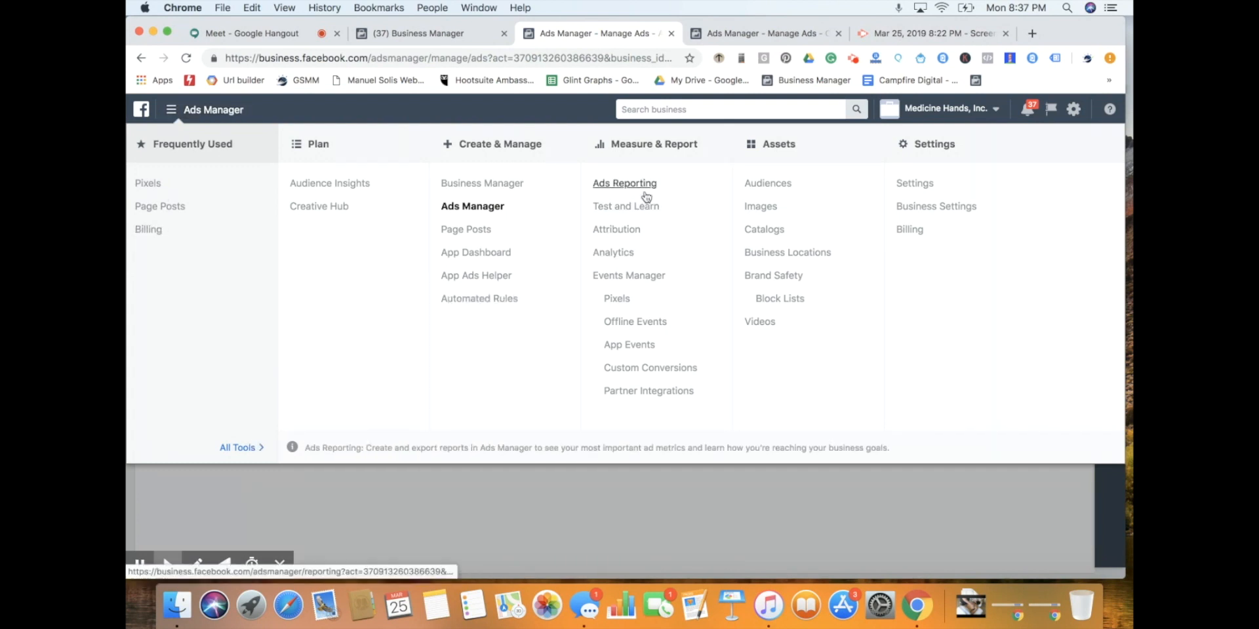
click(648, 194)
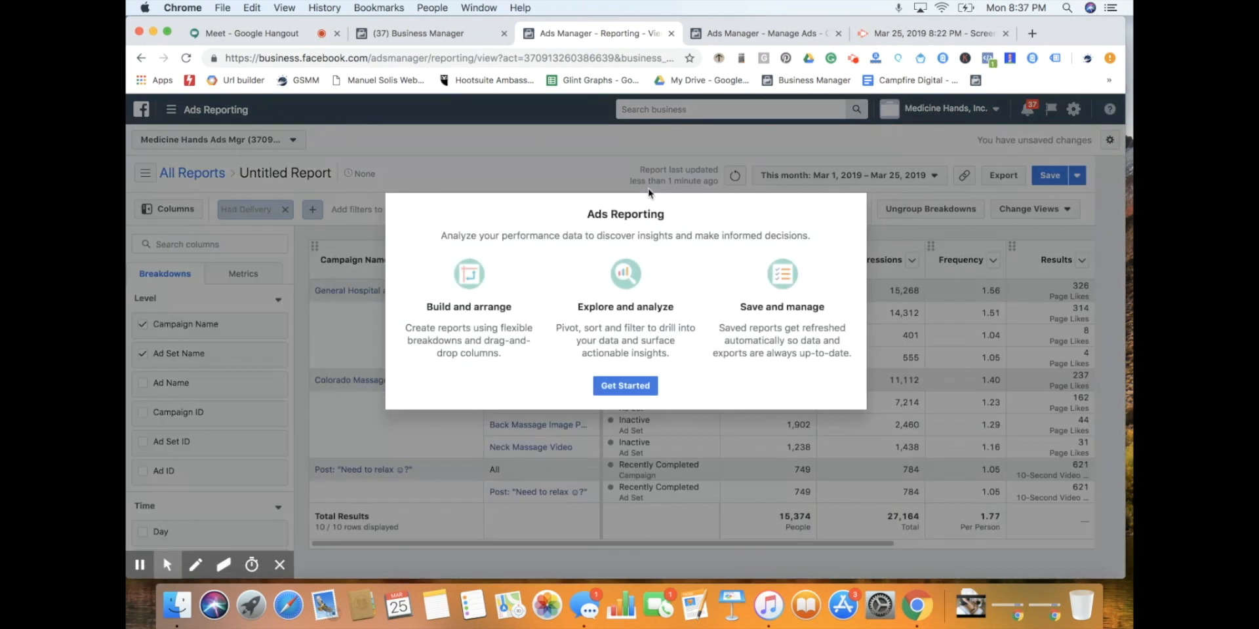
click(642, 388)
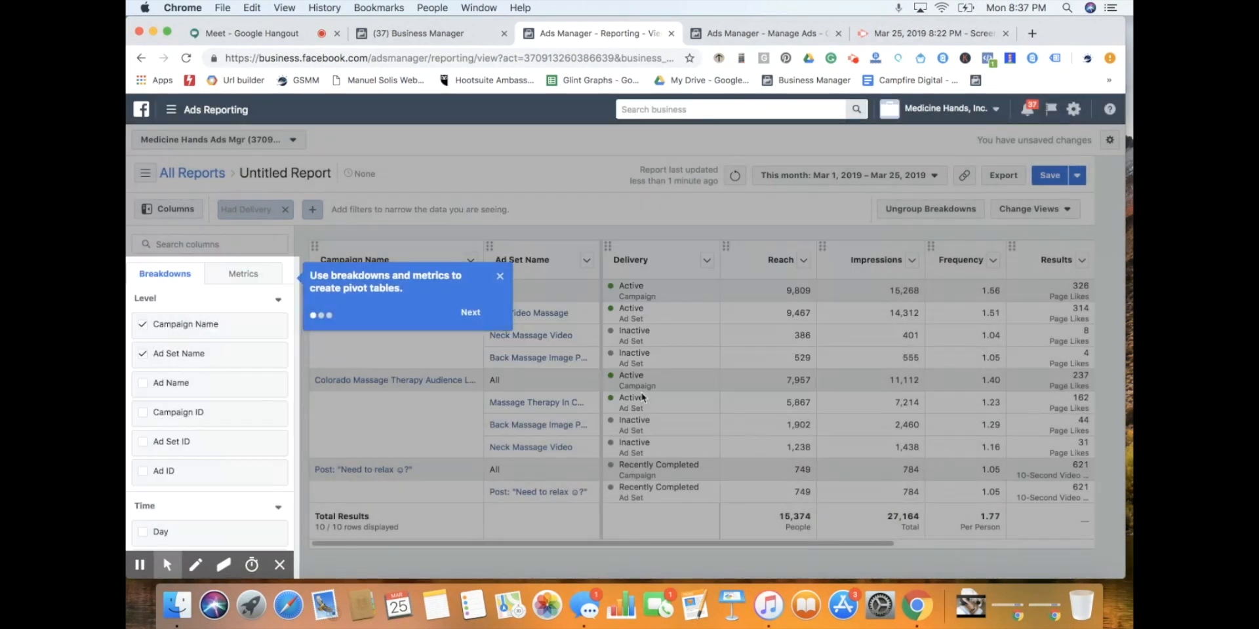
click(500, 276)
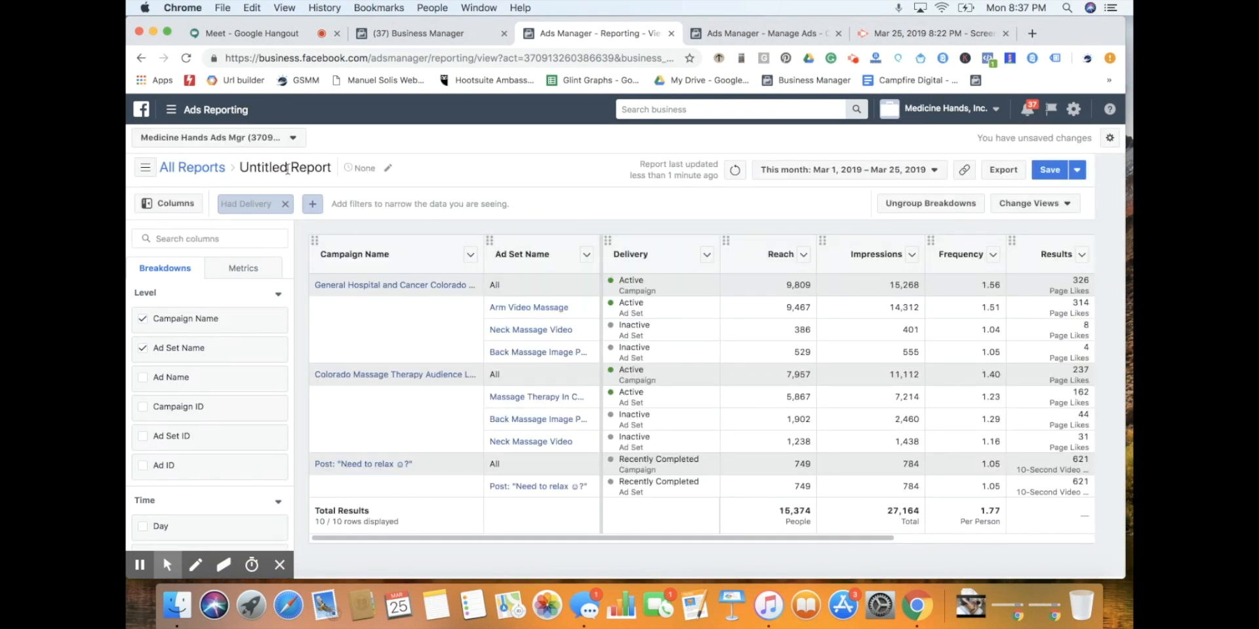
Name the untitled report "MH Likes Advertising Weekly Reporting".
click(385, 170)
triple_click(595, 269)
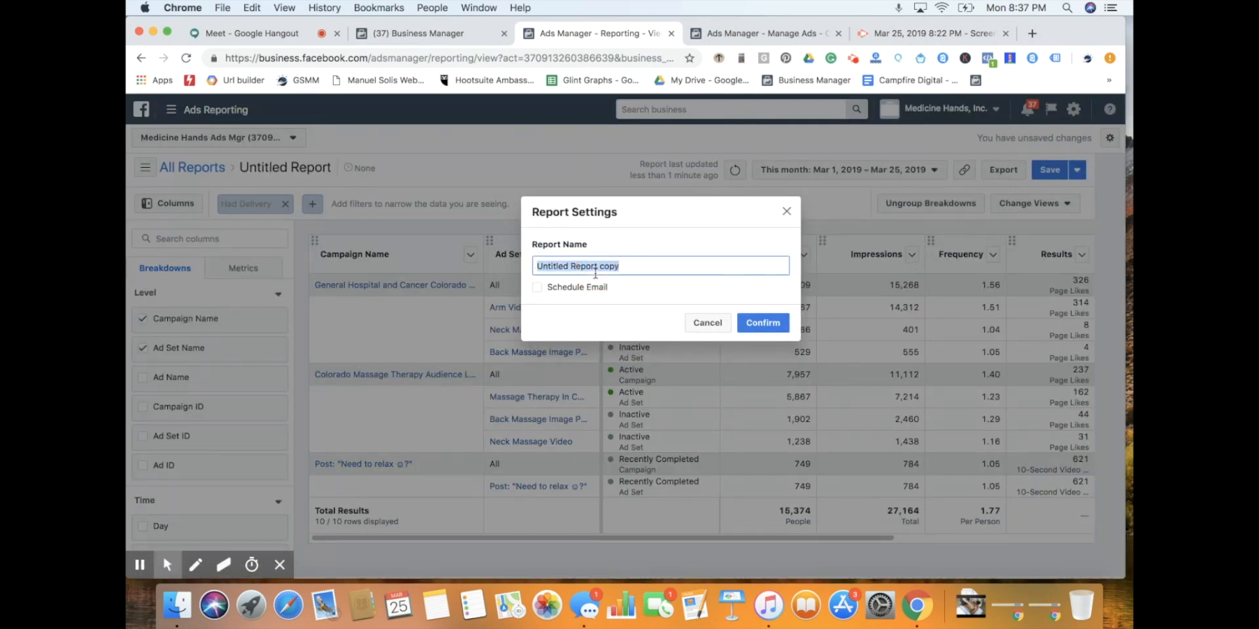
text(M)
text(H Likes Advertising Weekly Reporting)
click(763, 322)
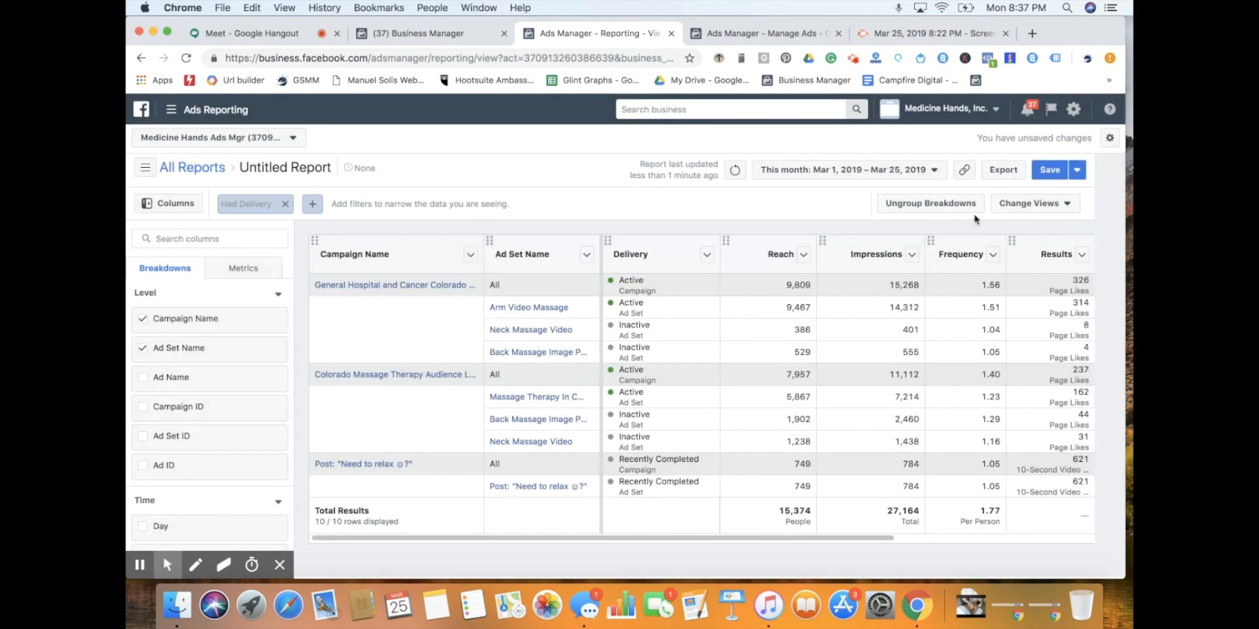
View the report's view-changing options and browse the available level, time and delivery breakdowns.
click(1035, 204)
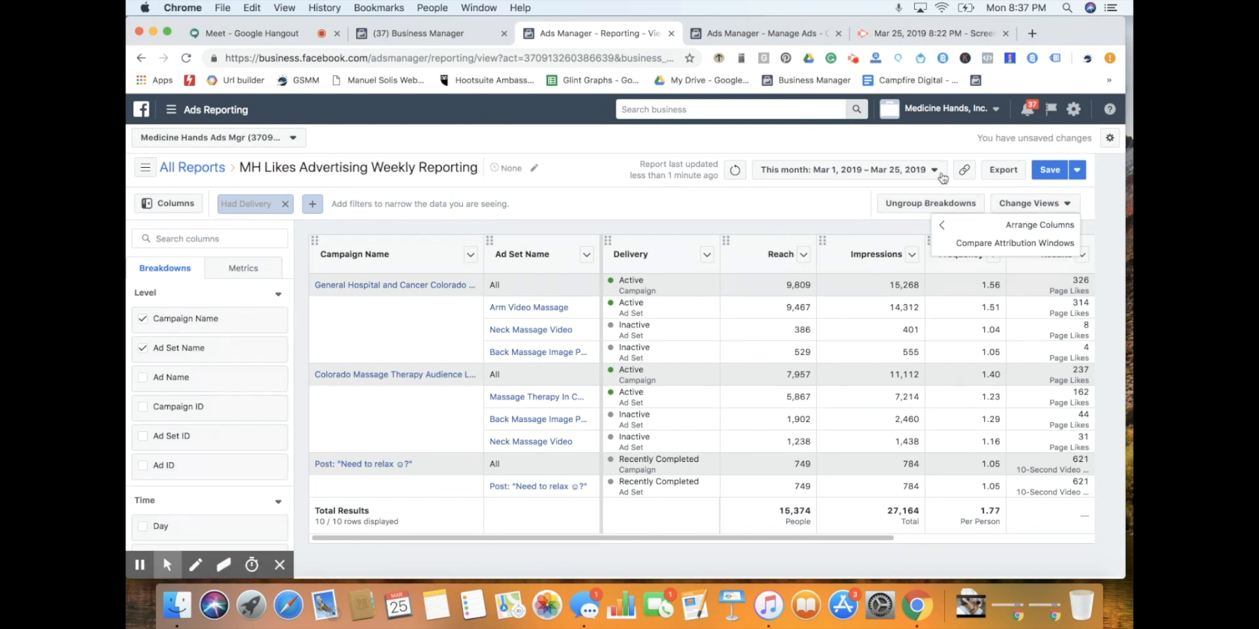
click(759, 208)
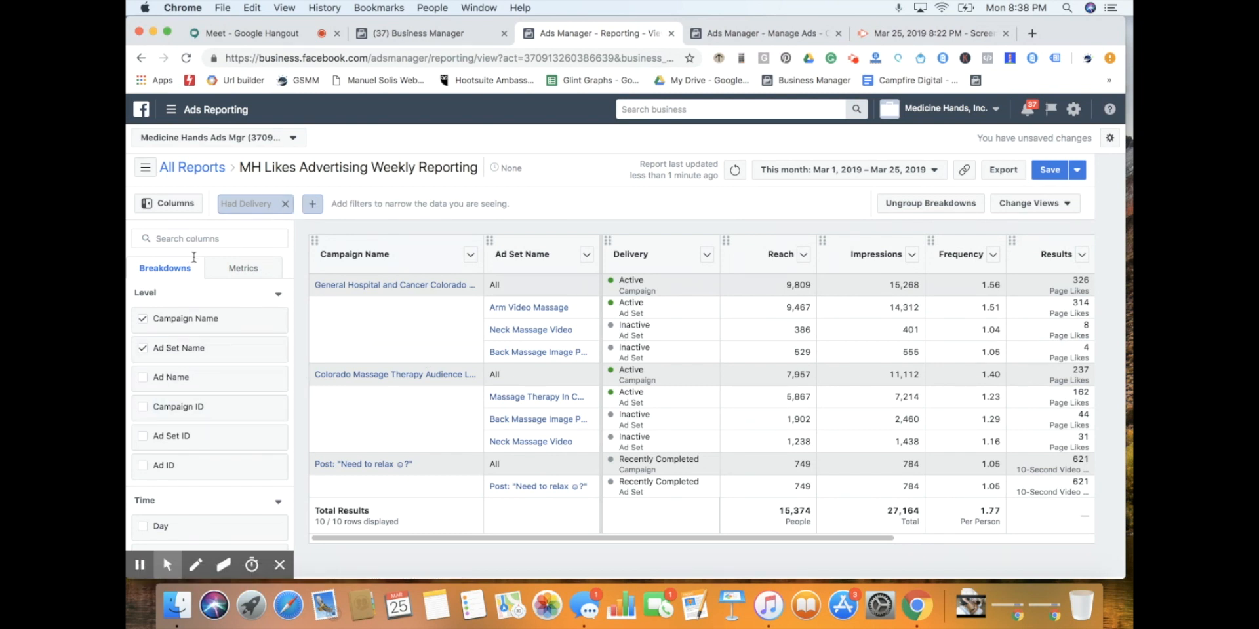
scroll(211, 387, down, 3)
scroll(211, 395, down, 5)
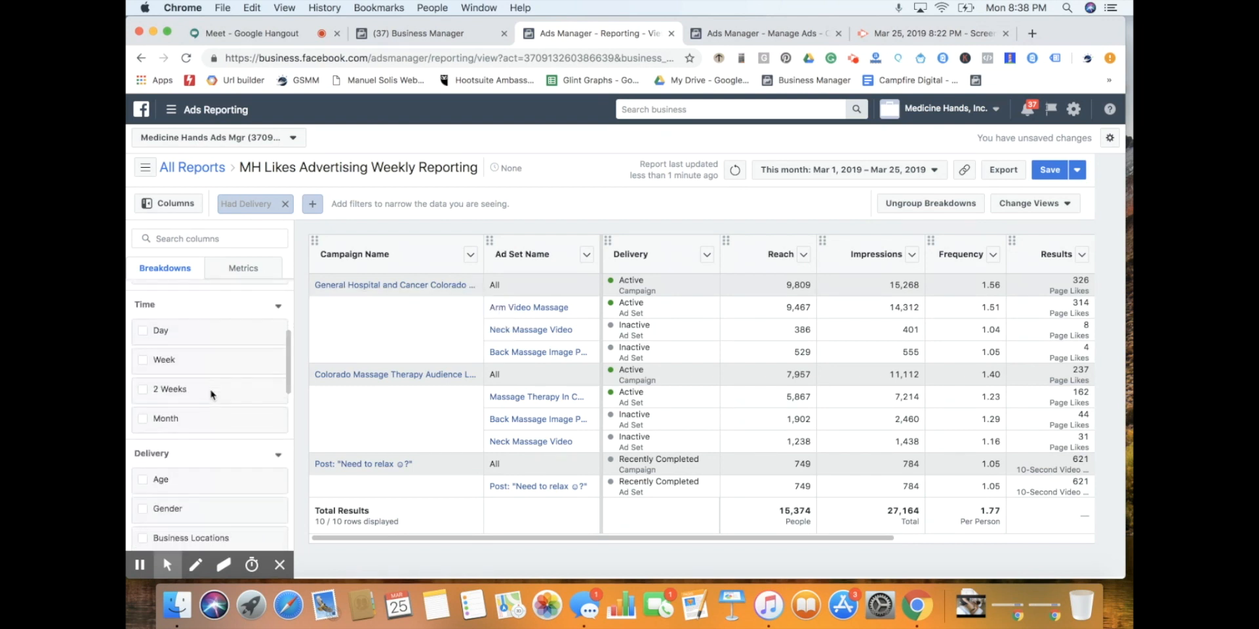
scroll(211, 395, up, 4)
scroll(211, 395, up, 1)
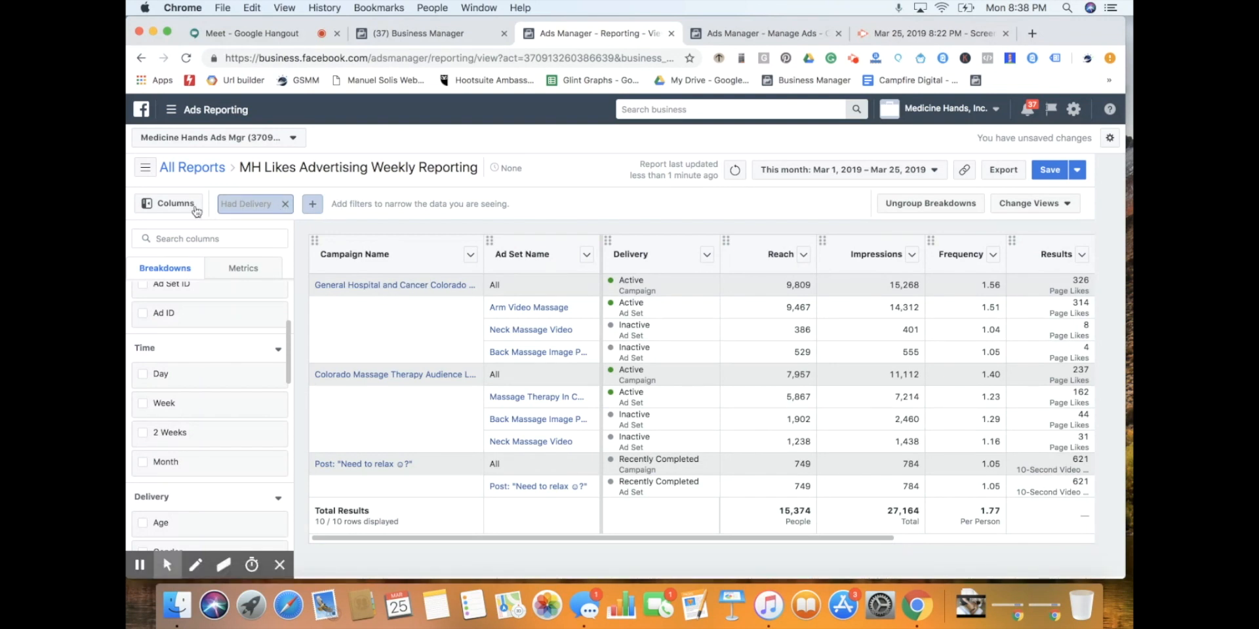
Filter the report to campaigns whose name contains "general hospital and cancer".
click(312, 203)
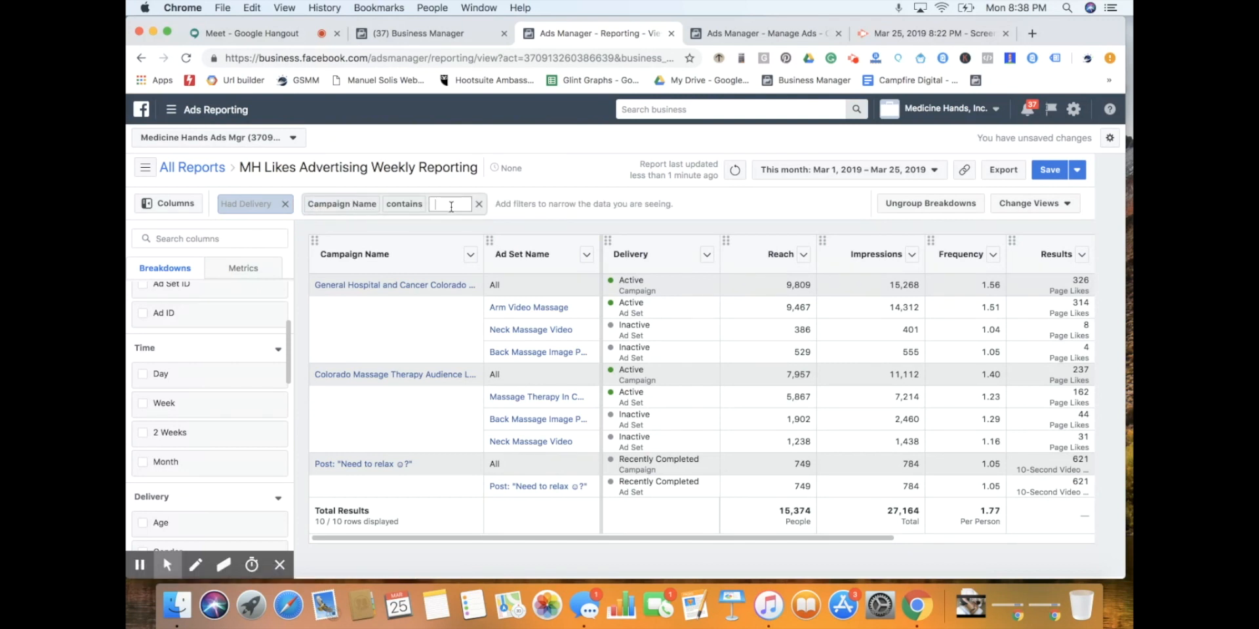
click(347, 206)
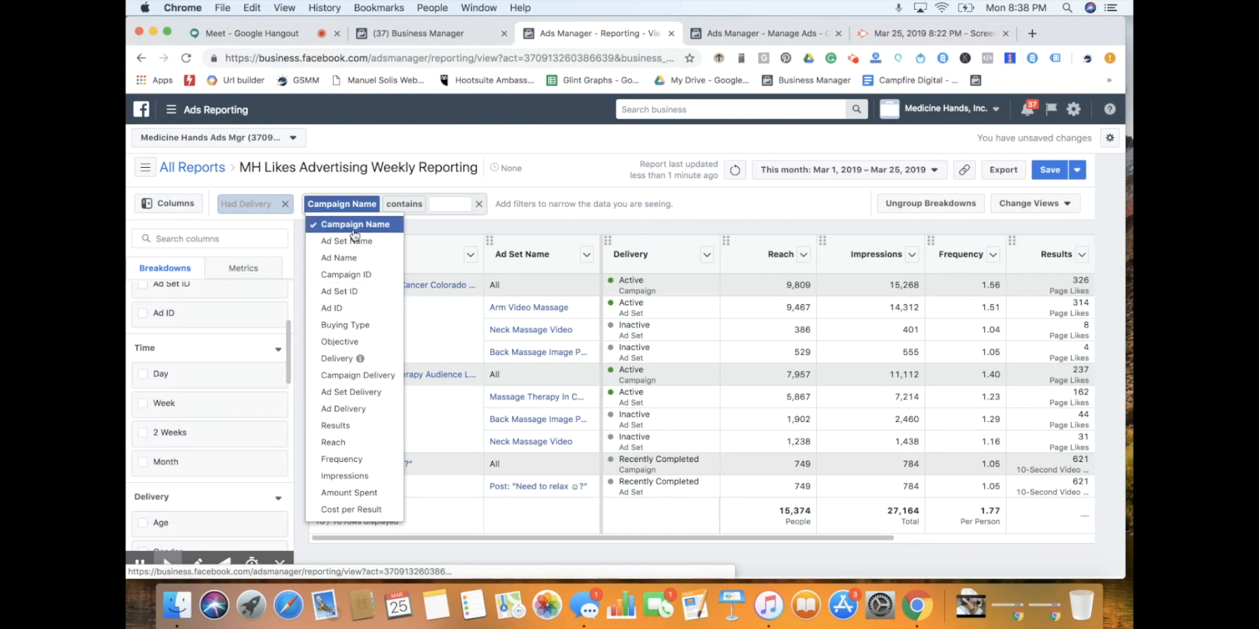
click(450, 205)
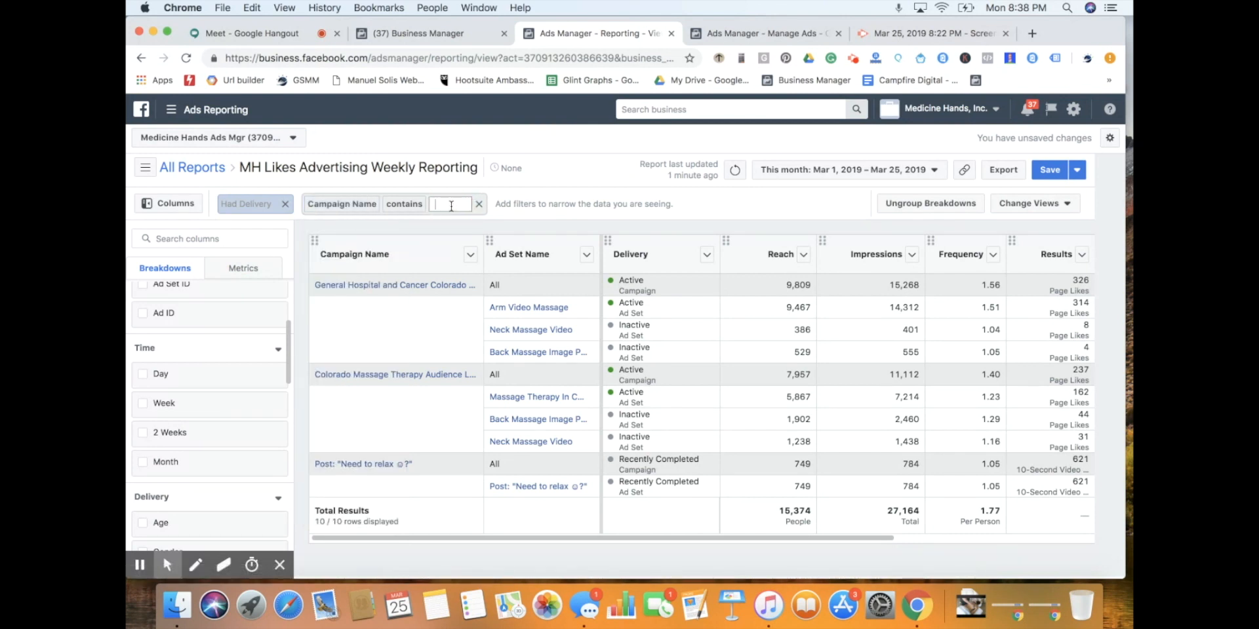
text(general hospital a)
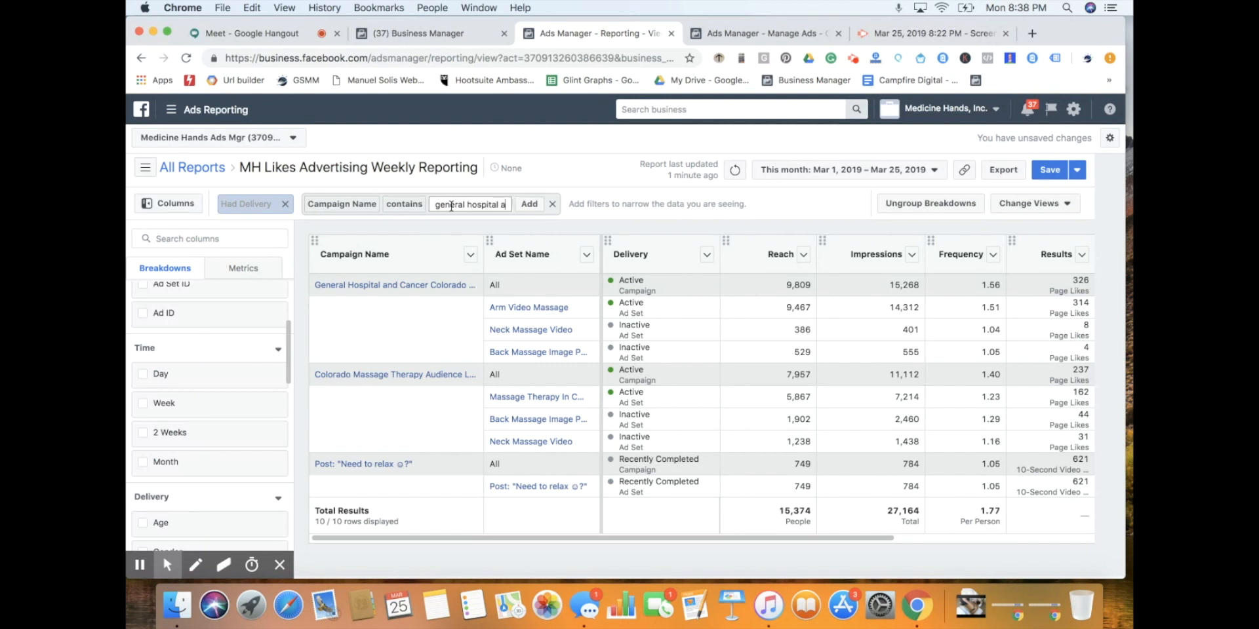
text(nd cancer)
click(570, 204)
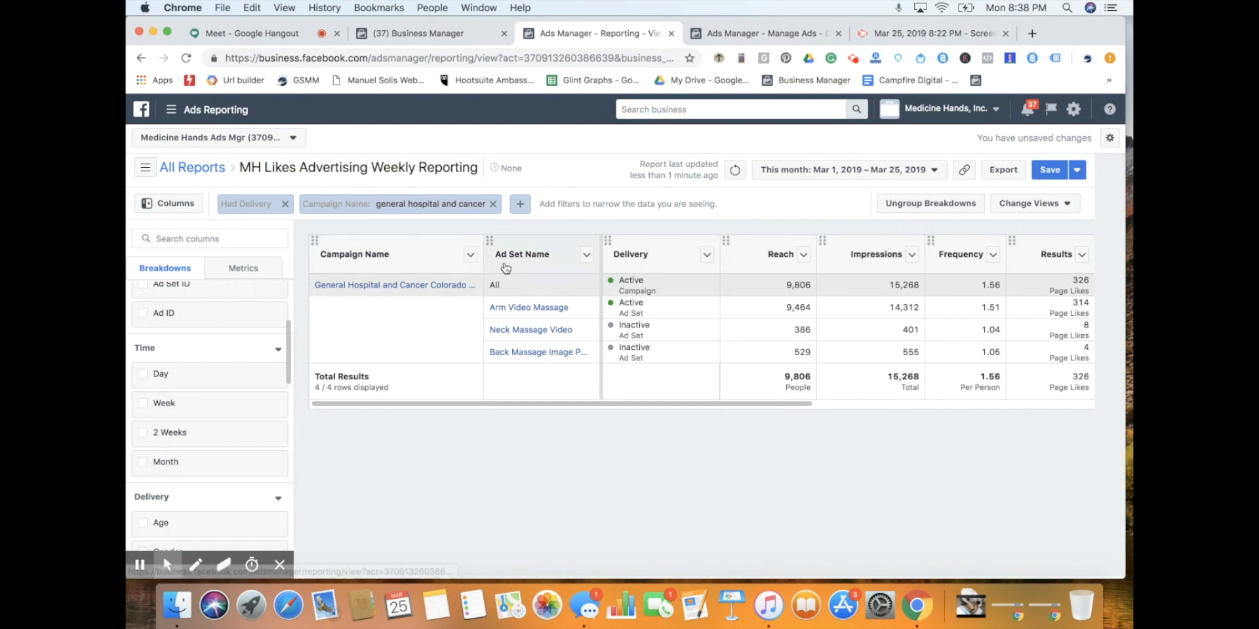
Add a second filter limiting the report to ad sets whose name contains "arm video massage".
click(519, 204)
click(574, 207)
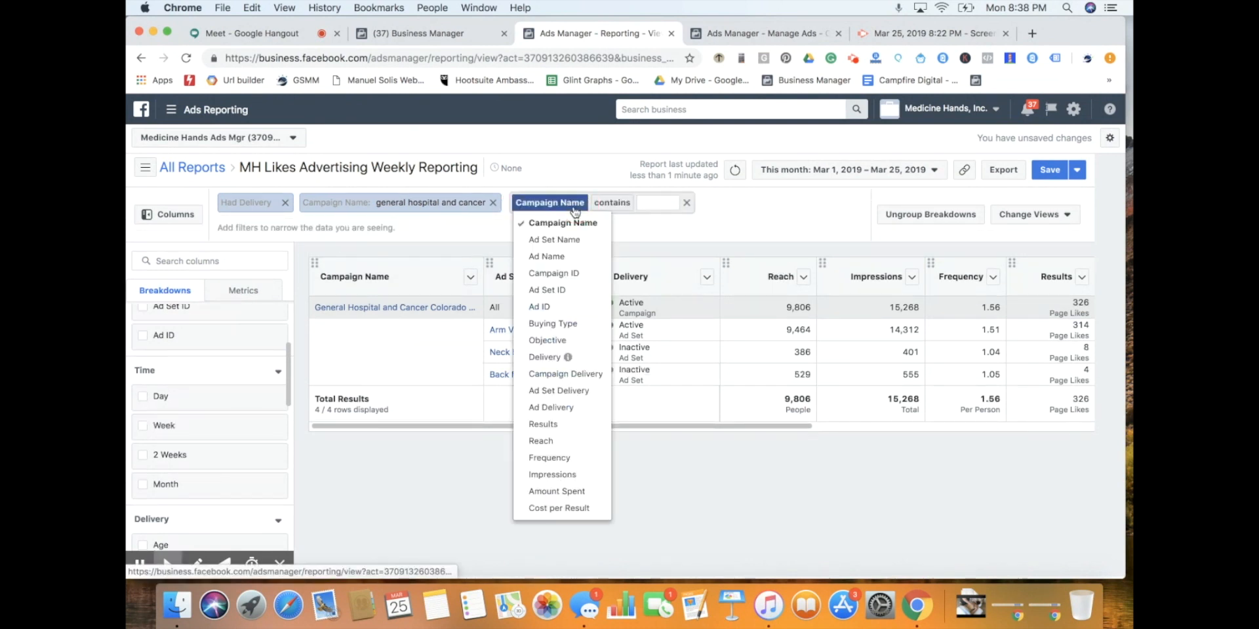
click(554, 239)
click(626, 203)
text(arm)
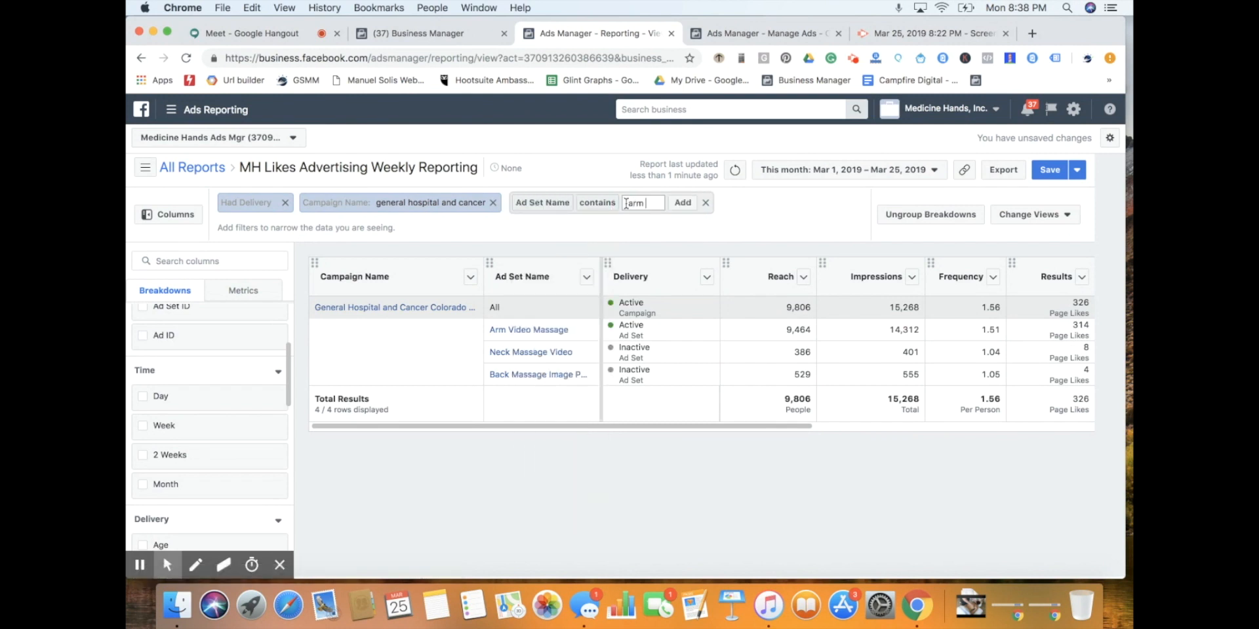
text( video massage)
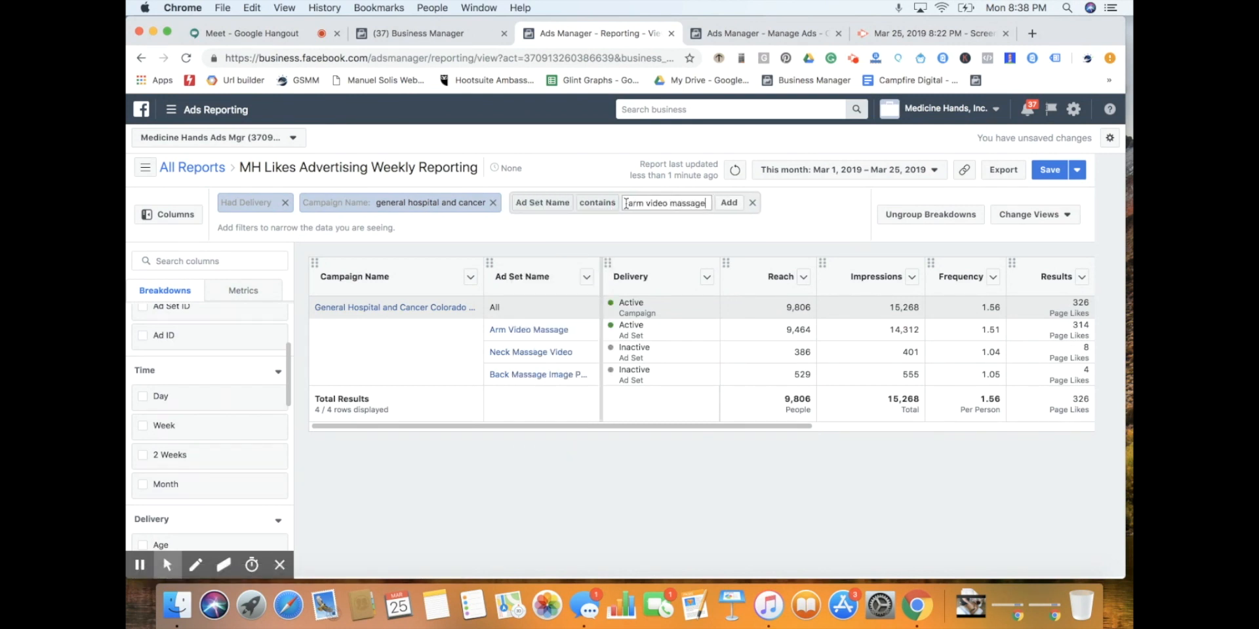
click(729, 203)
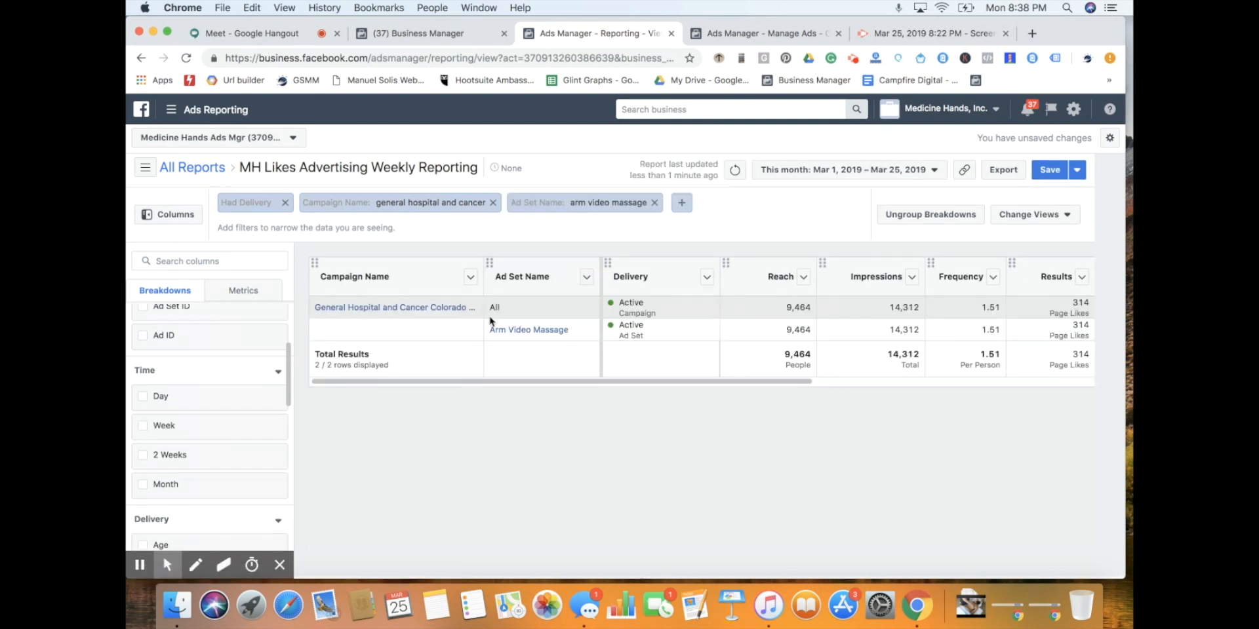
Examine the fields available for another filter and look through the full list of breakdowns without adding any.
click(687, 204)
click(706, 204)
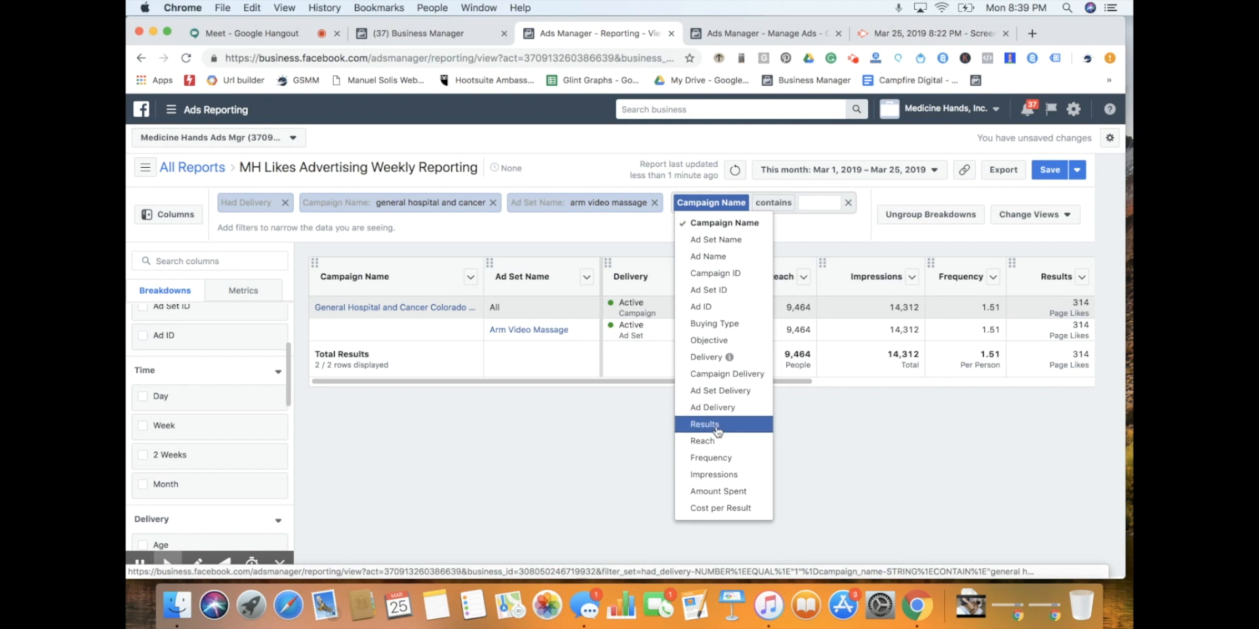
click(583, 467)
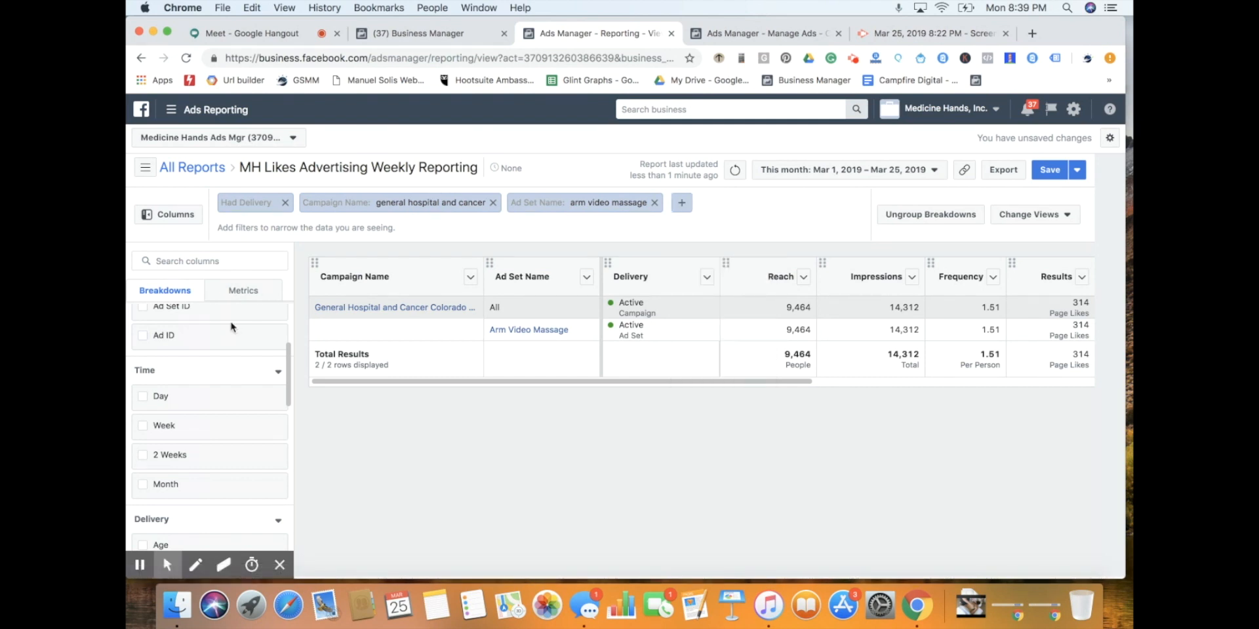
scroll(199, 393, up, 5)
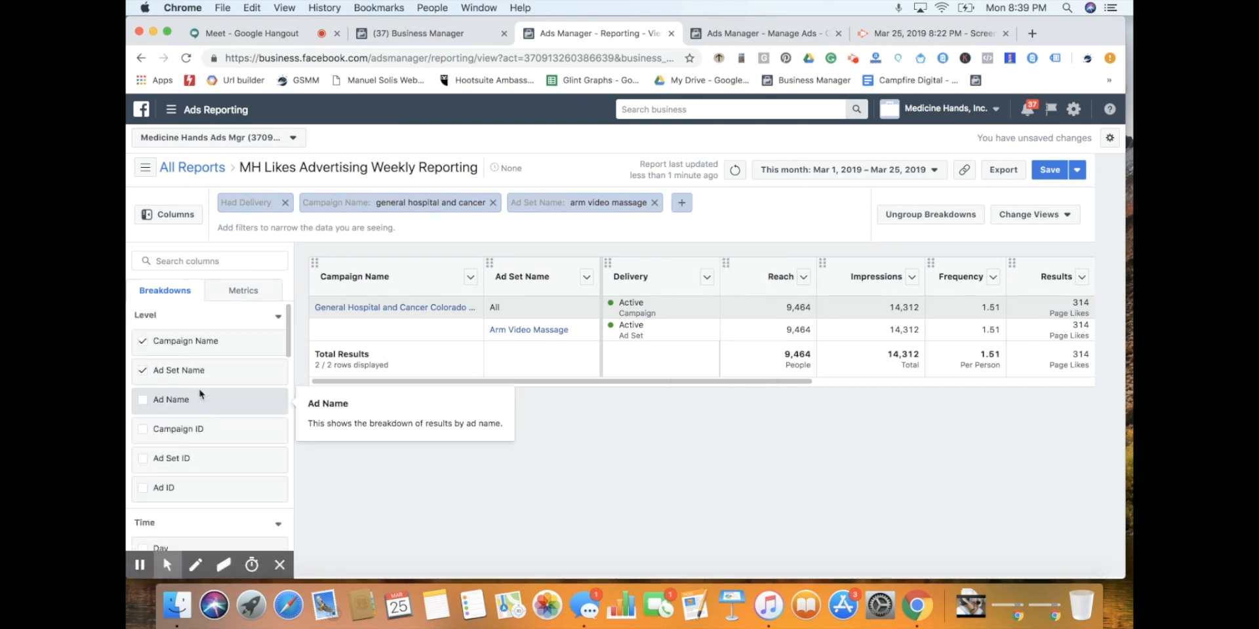
scroll(238, 429, down, 10)
scroll(237, 428, down, 15)
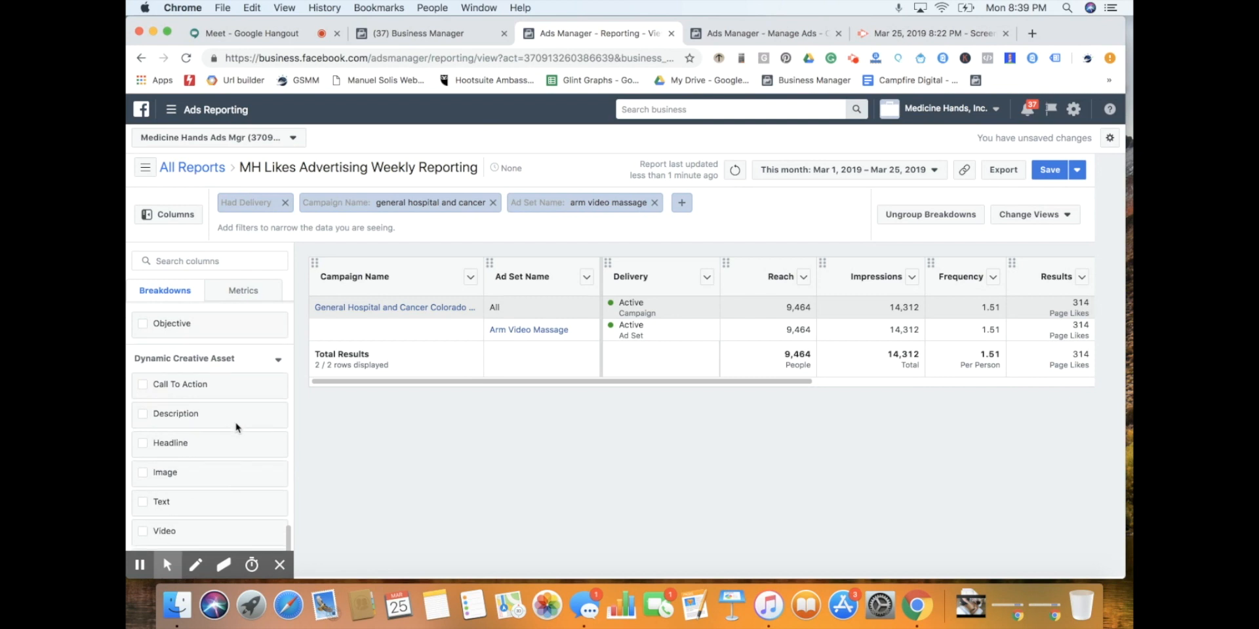
scroll(236, 427, up, 15)
Add the Page Likes and Cost per Page Like engagement metrics as columns in the report.
click(248, 290)
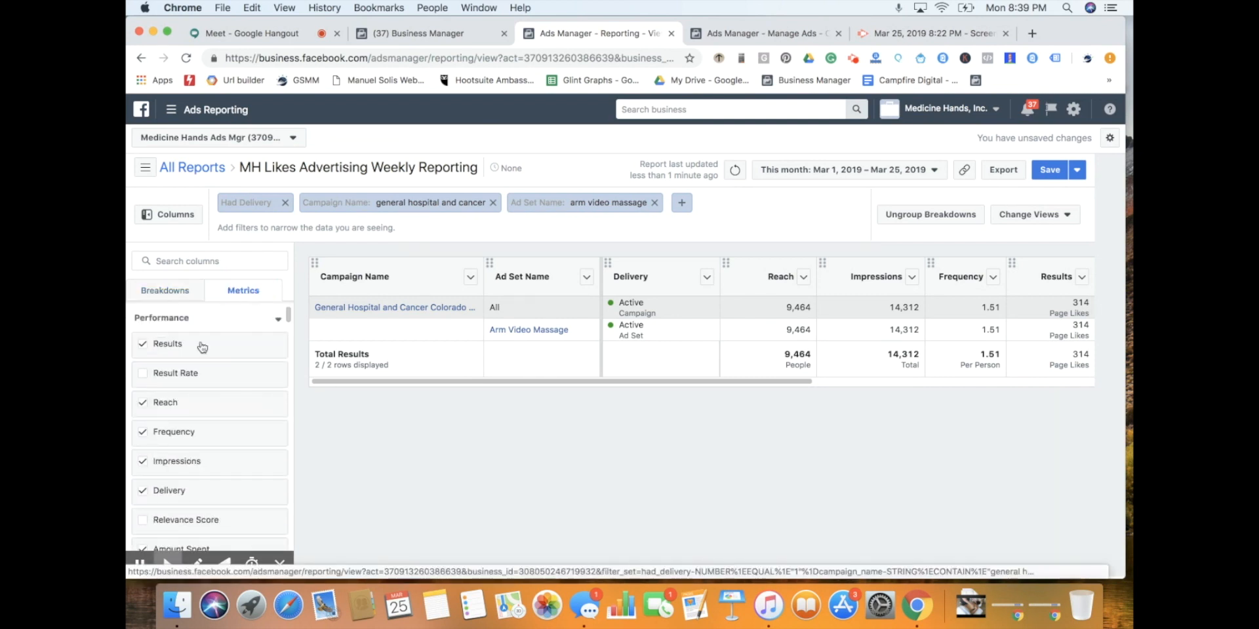
scroll(208, 385, down, 1)
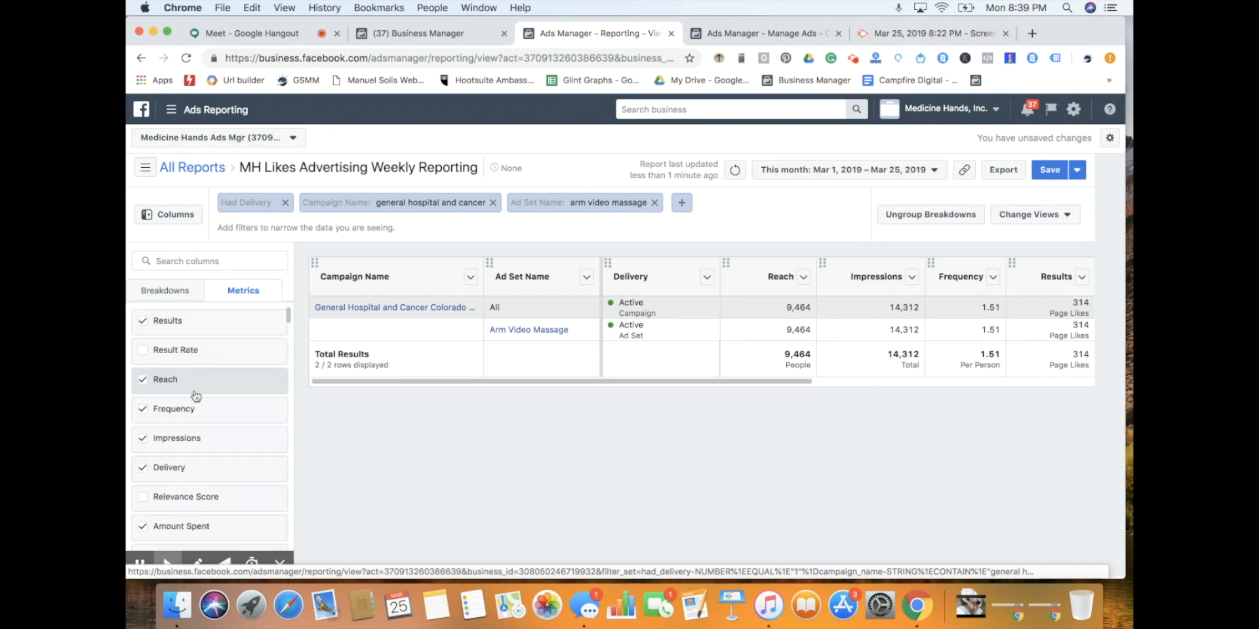
mouse_move(187, 411)
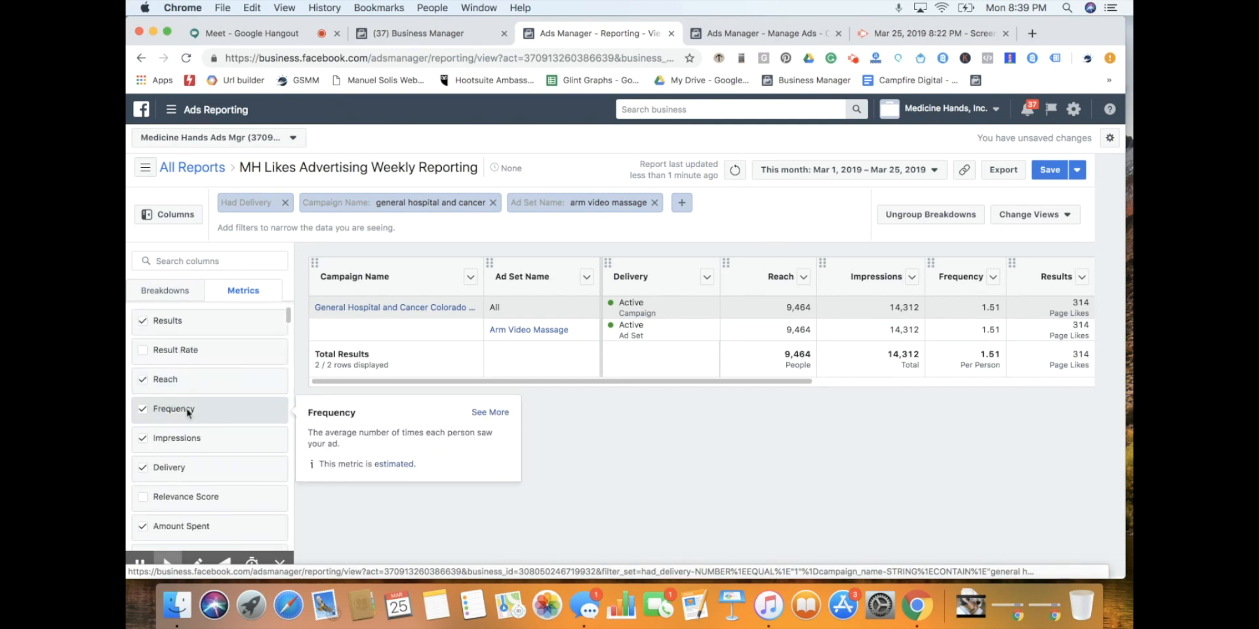
scroll(190, 373, up, 1)
mouse_move(194, 375)
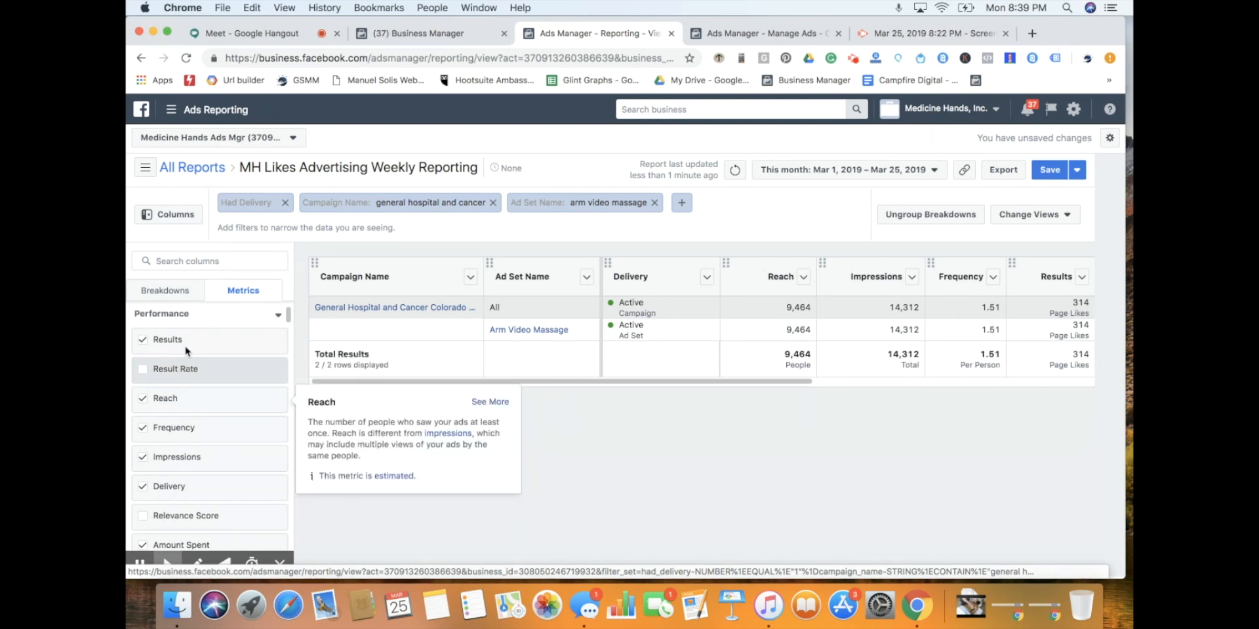
scroll(210, 426, down, 4)
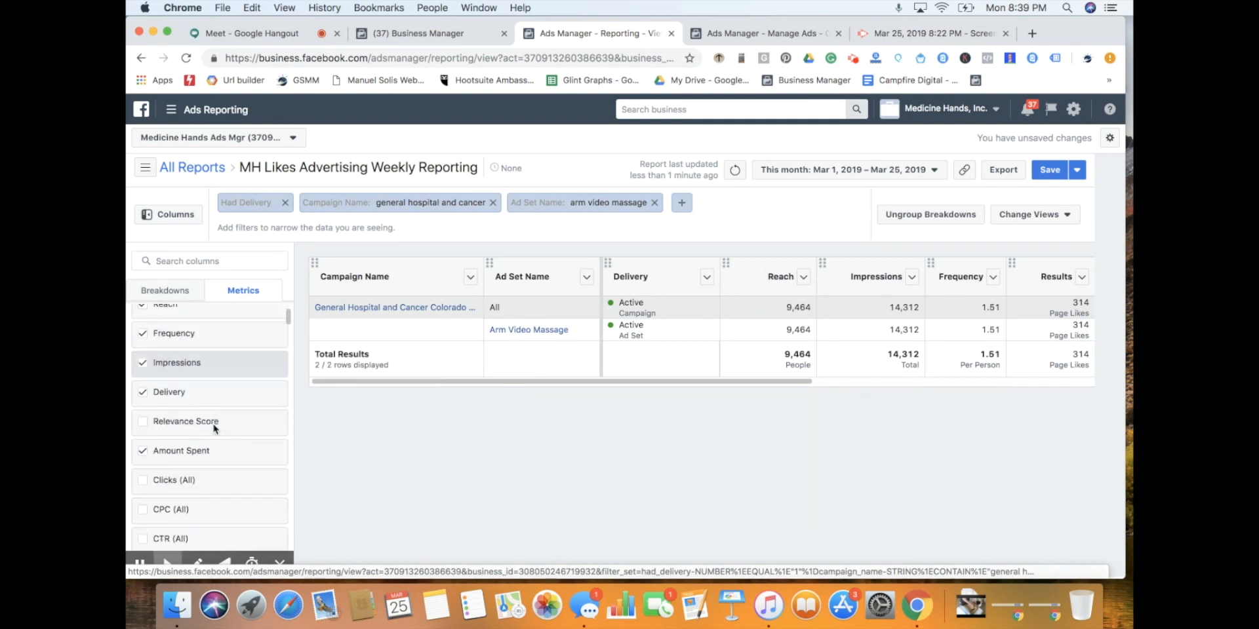
mouse_move(213, 429)
scroll(213, 429, down, 6)
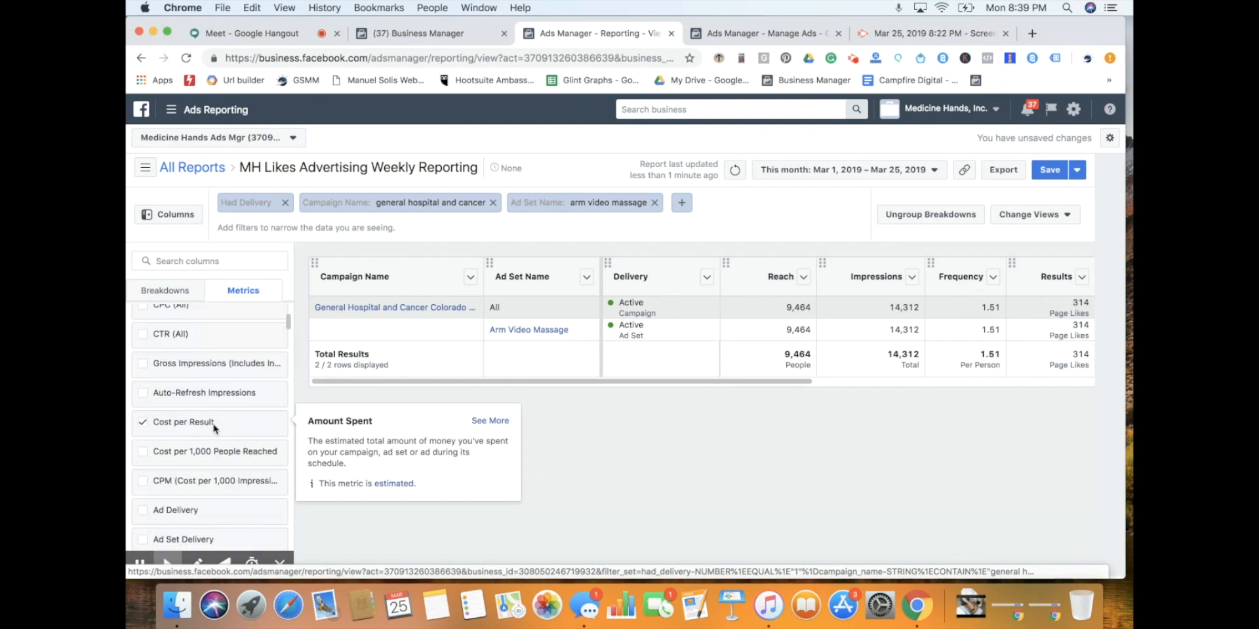
scroll(213, 429, down, 7)
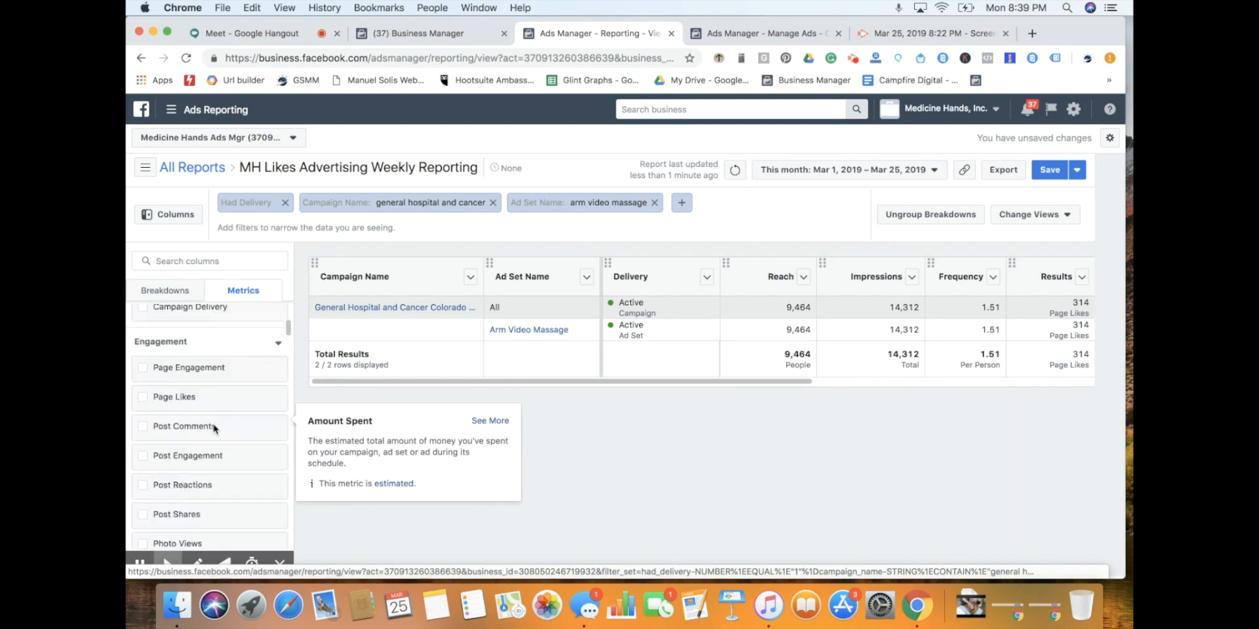
click(141, 398)
scroll(233, 413, down, 3)
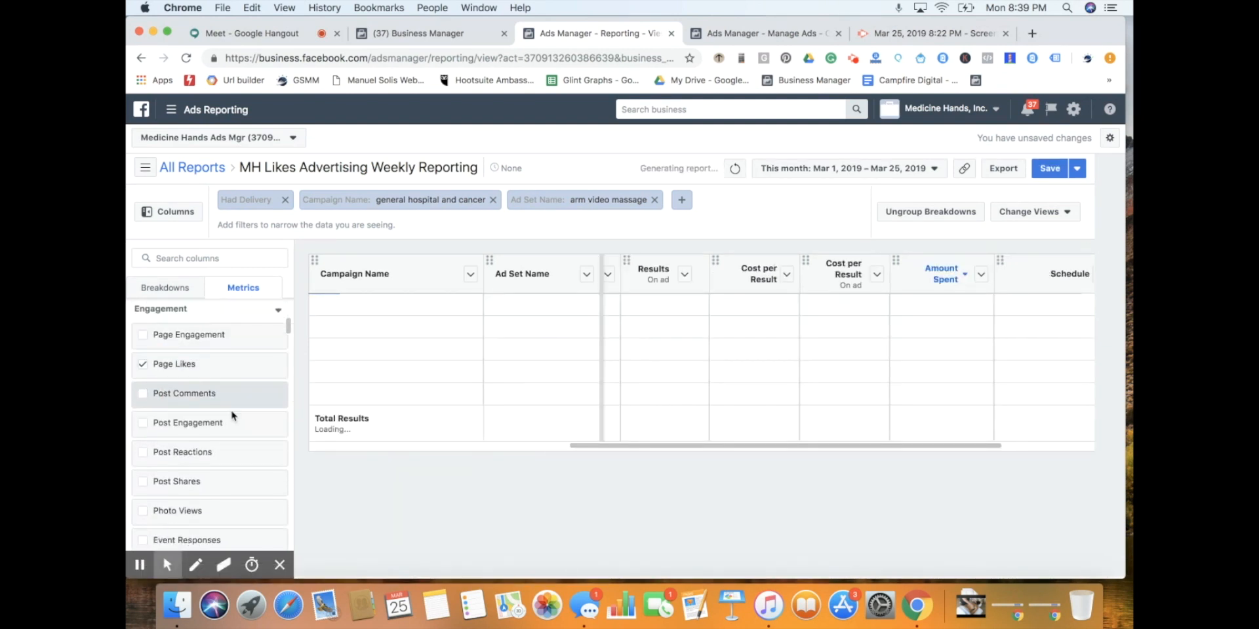
scroll(233, 414, down, 8)
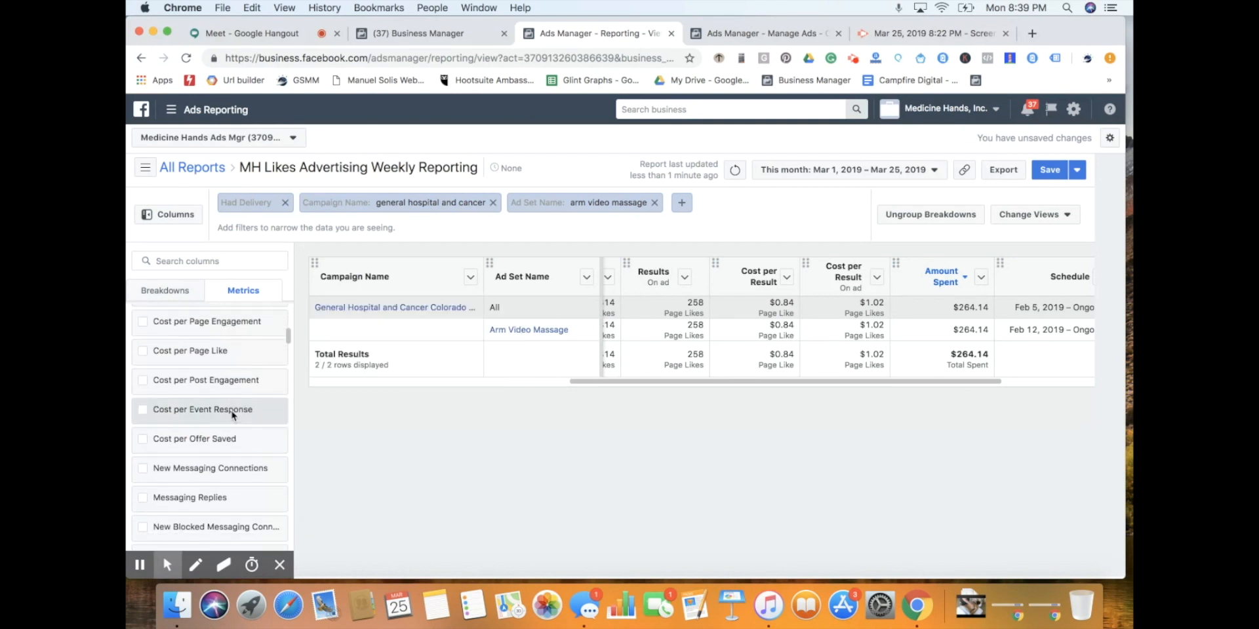
click(155, 348)
Look through the remaining metrics, from messaging and video views through conversions to the Settings group.
scroll(223, 411, down, 12)
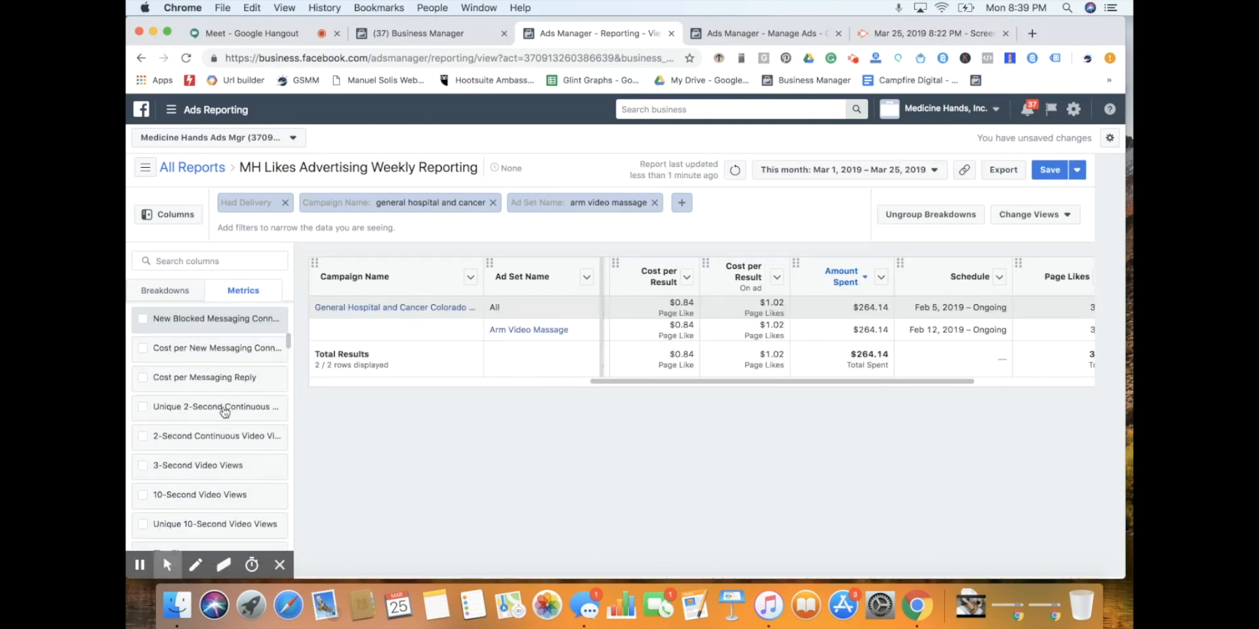
scroll(223, 411, down, 2)
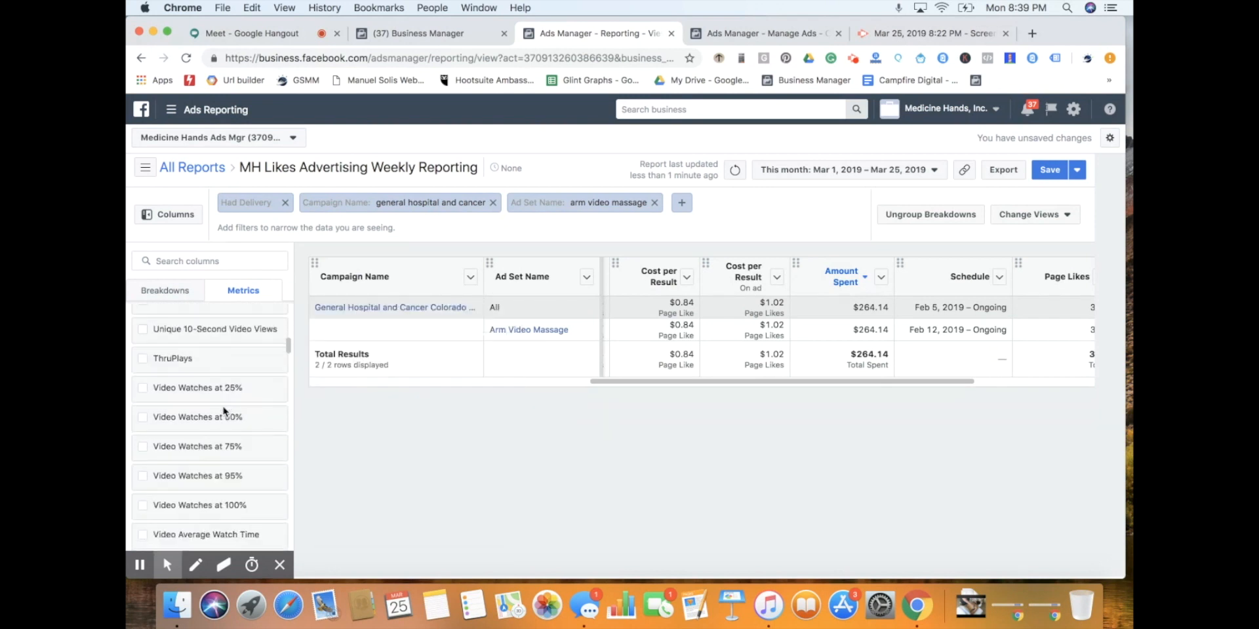
scroll(201, 357, up, 4)
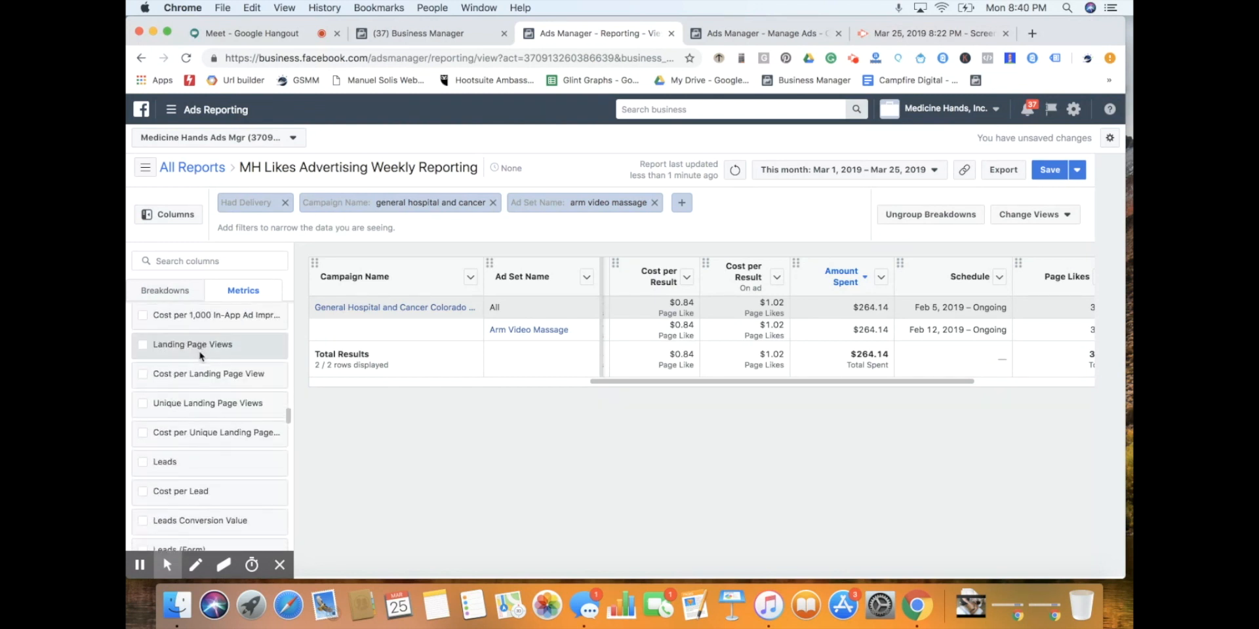
scroll(200, 356, down, 15)
scroll(201, 356, down, 15)
scroll(201, 356, down, 10)
scroll(201, 356, down, 15)
scroll(201, 356, down, 15)
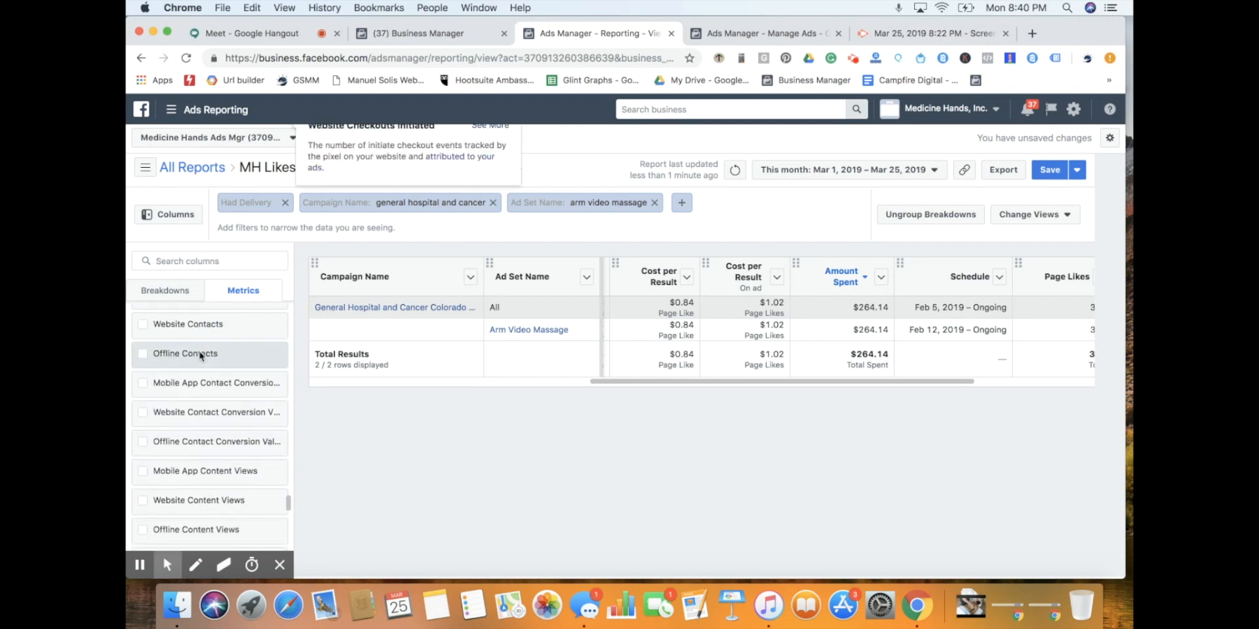
scroll(201, 356, down, 5)
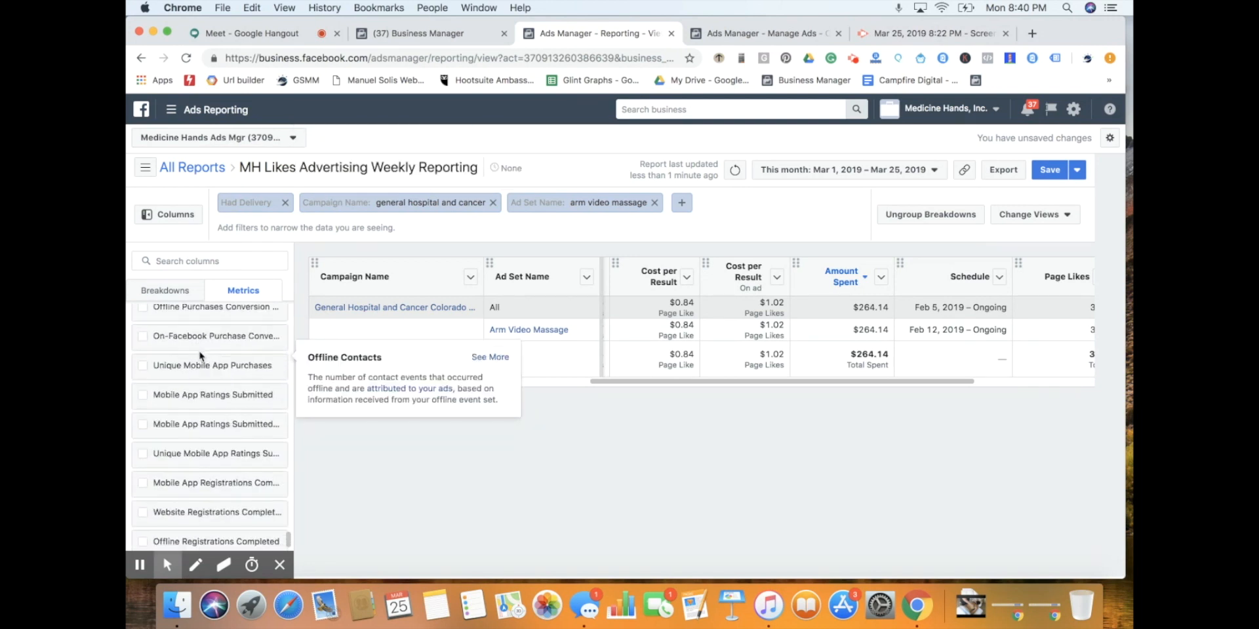
scroll(202, 356, down, 10)
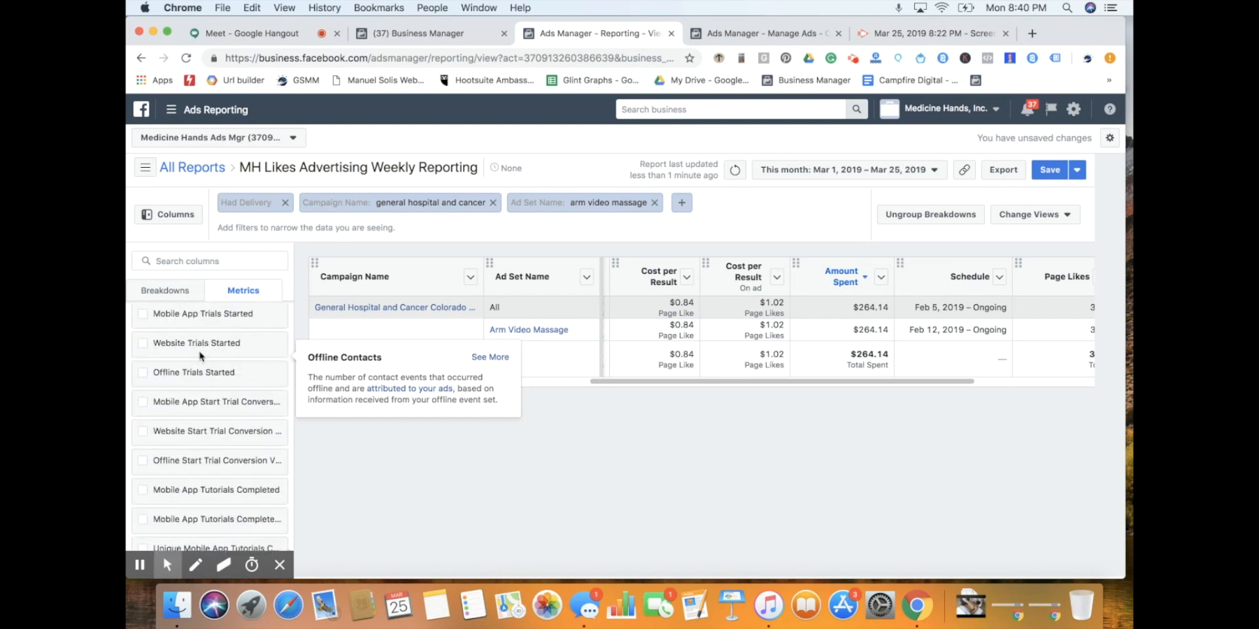
scroll(202, 356, down, 2)
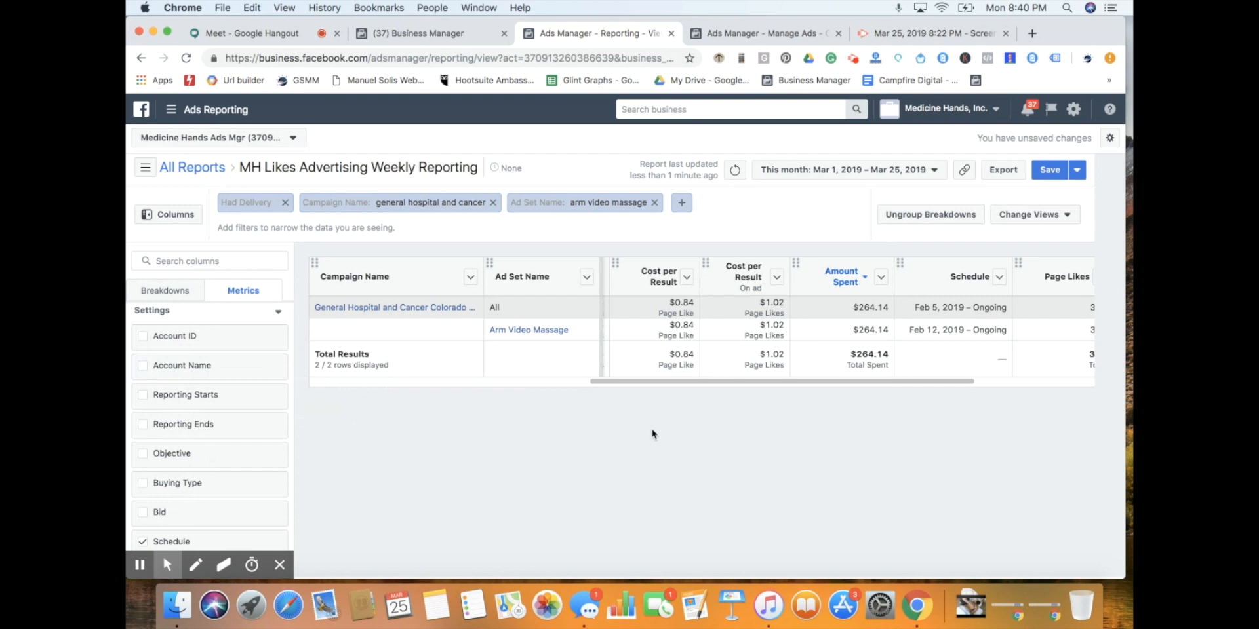
Review the Arm Video Massage ad set's figures across the report, from delivery and reach to cost per result and amount spent.
scroll(674, 326, left, 10)
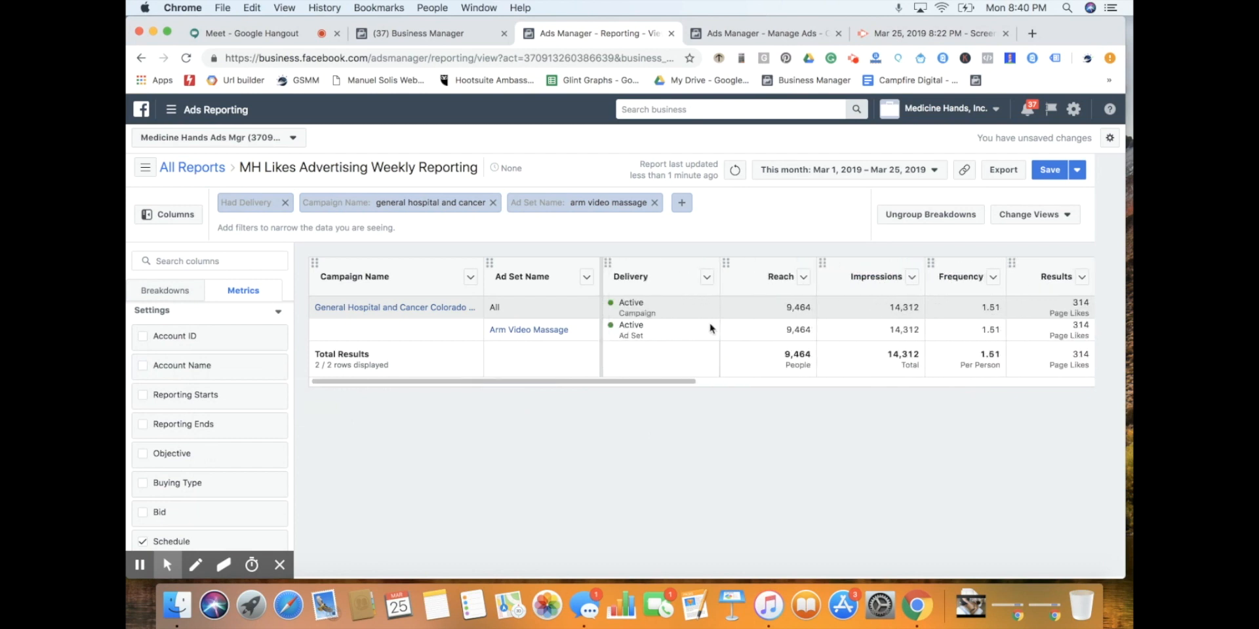
scroll(925, 332, right, 5)
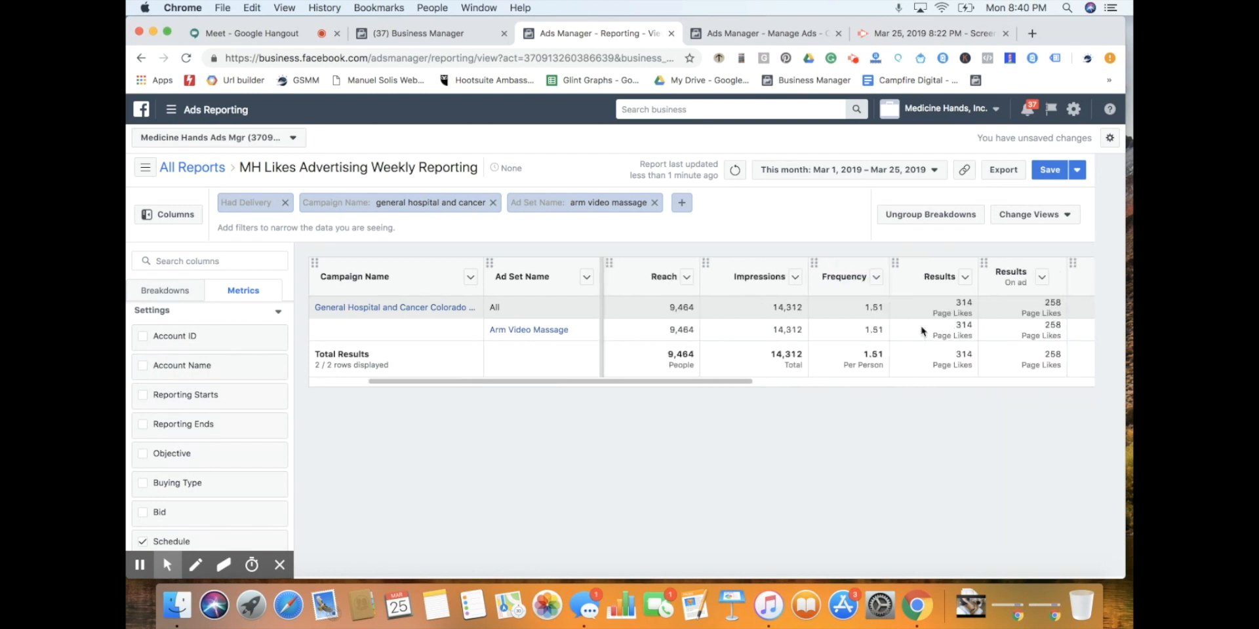
scroll(946, 334, right, 5)
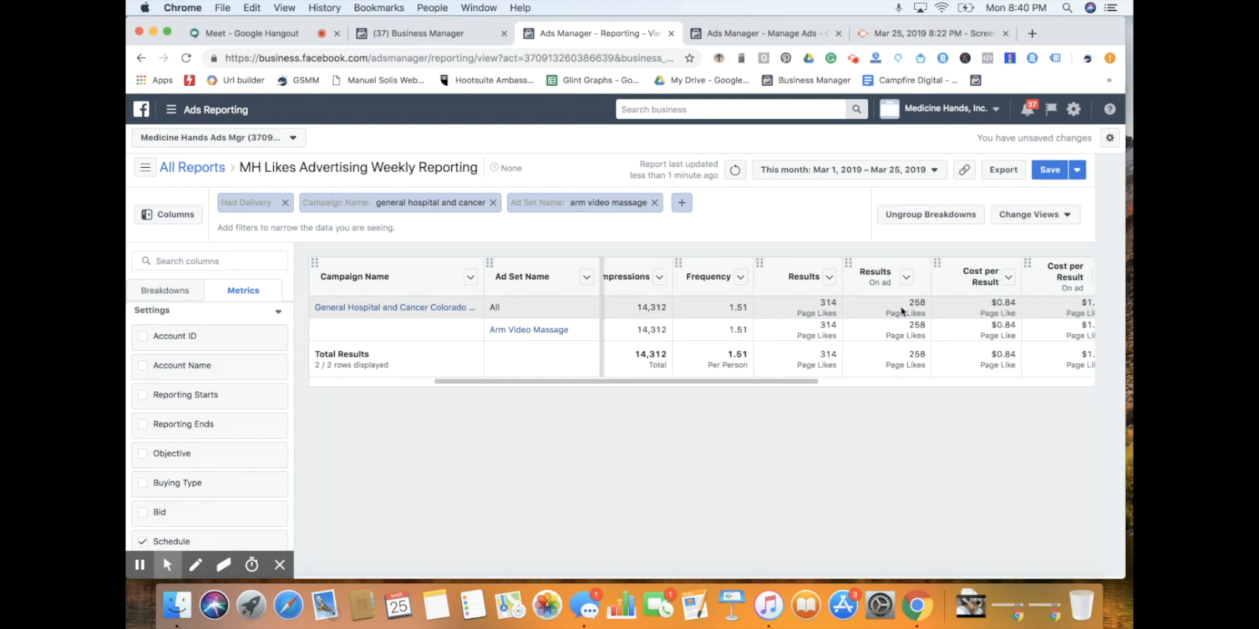
scroll(969, 318, right, 2)
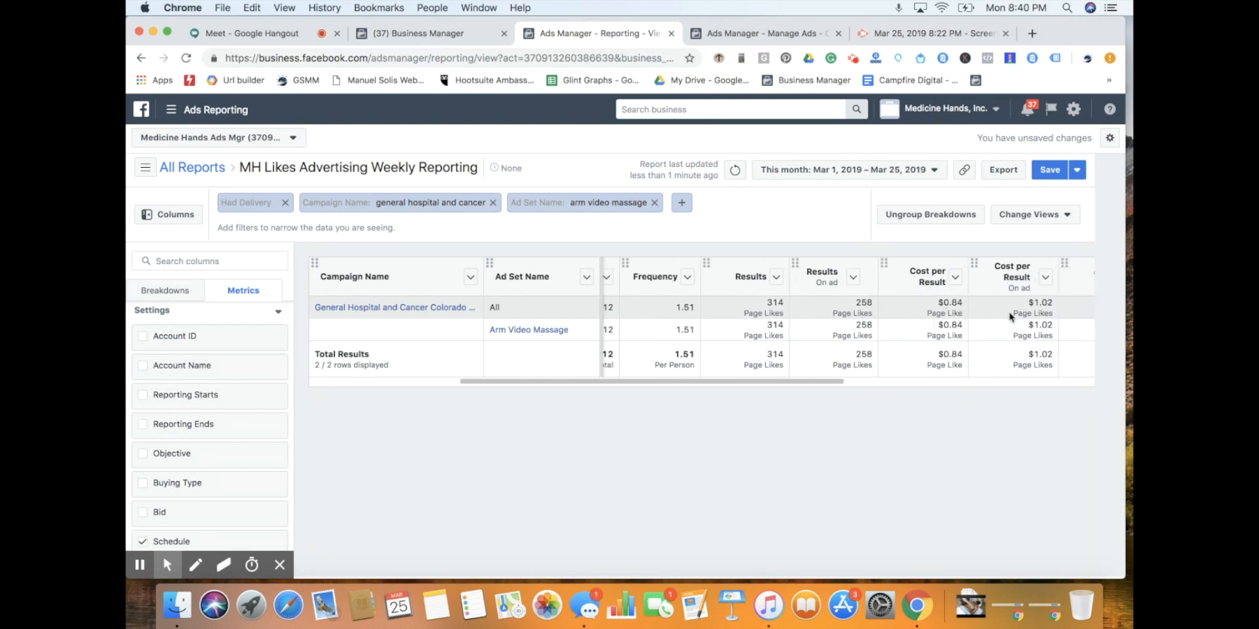
scroll(1011, 316, right, 3)
scroll(995, 320, right, 2)
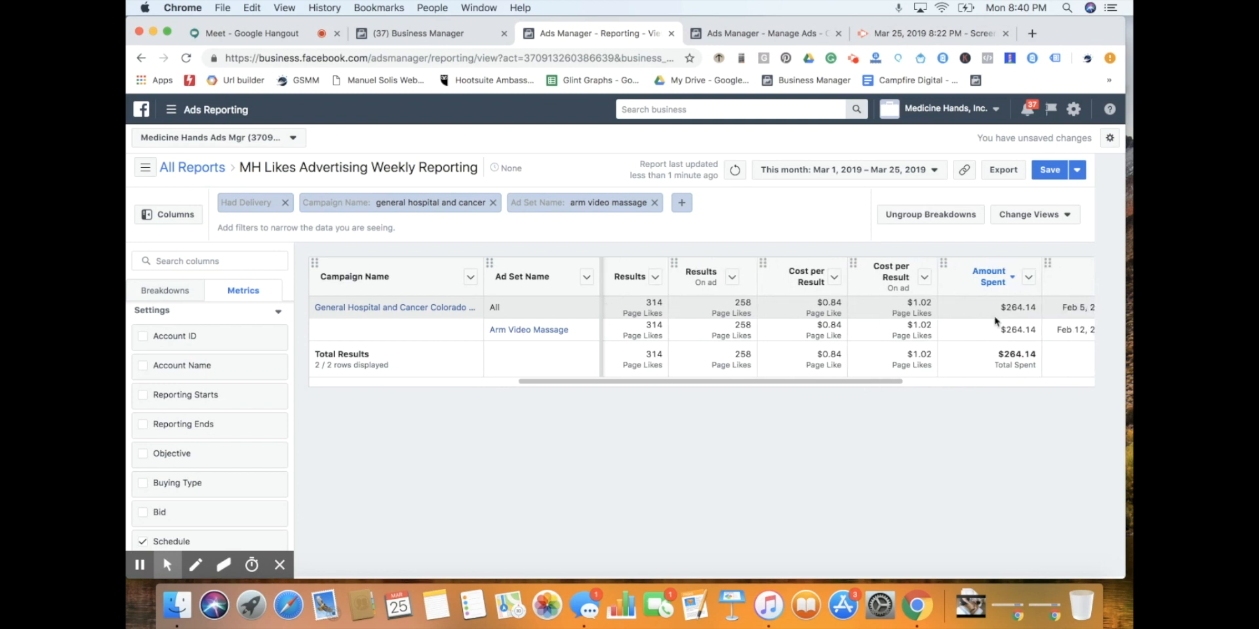
Set the report's date range to March 15–22, 2019 and save the report.
click(931, 172)
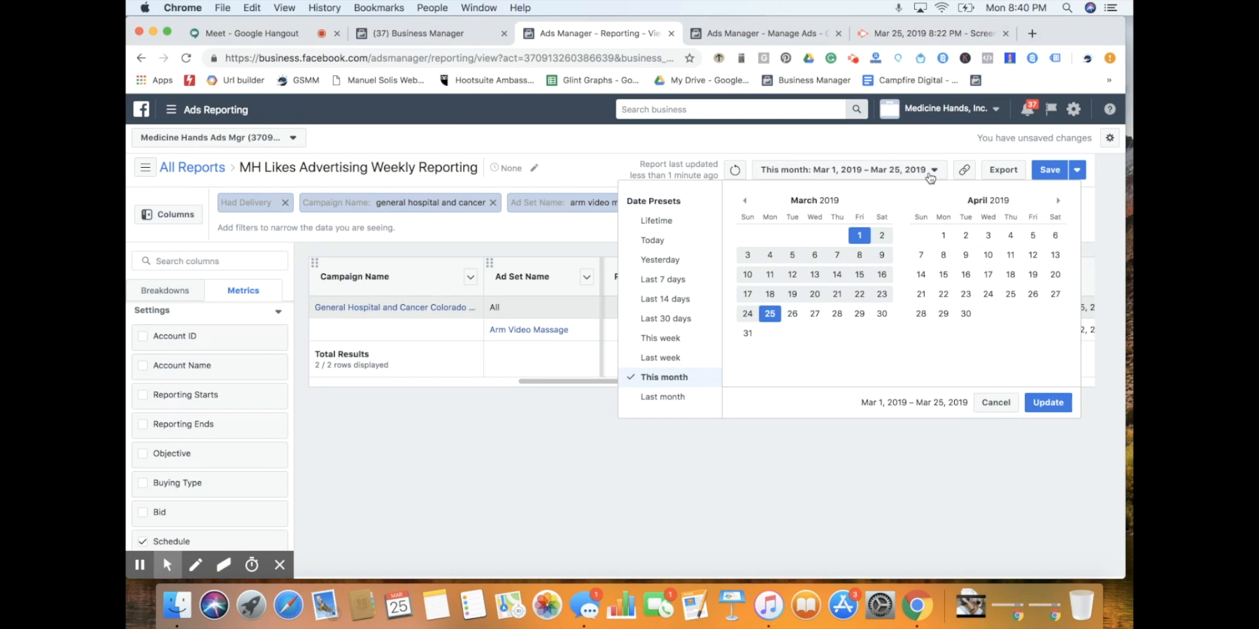
click(859, 274)
click(863, 297)
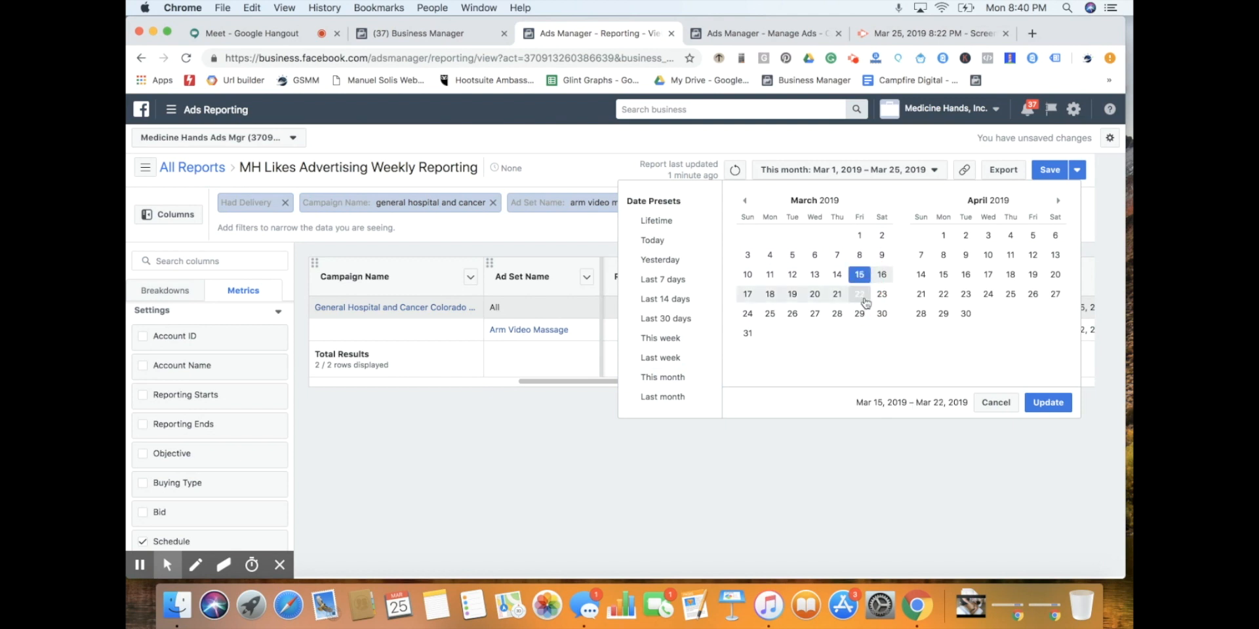
click(1047, 403)
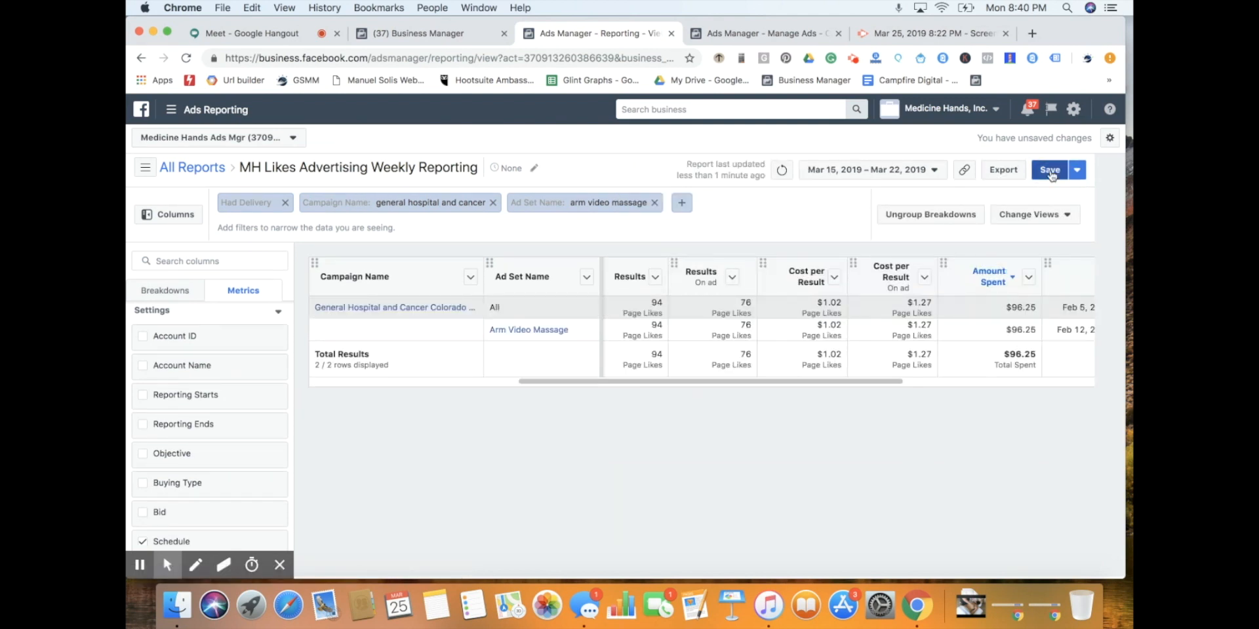
click(1049, 172)
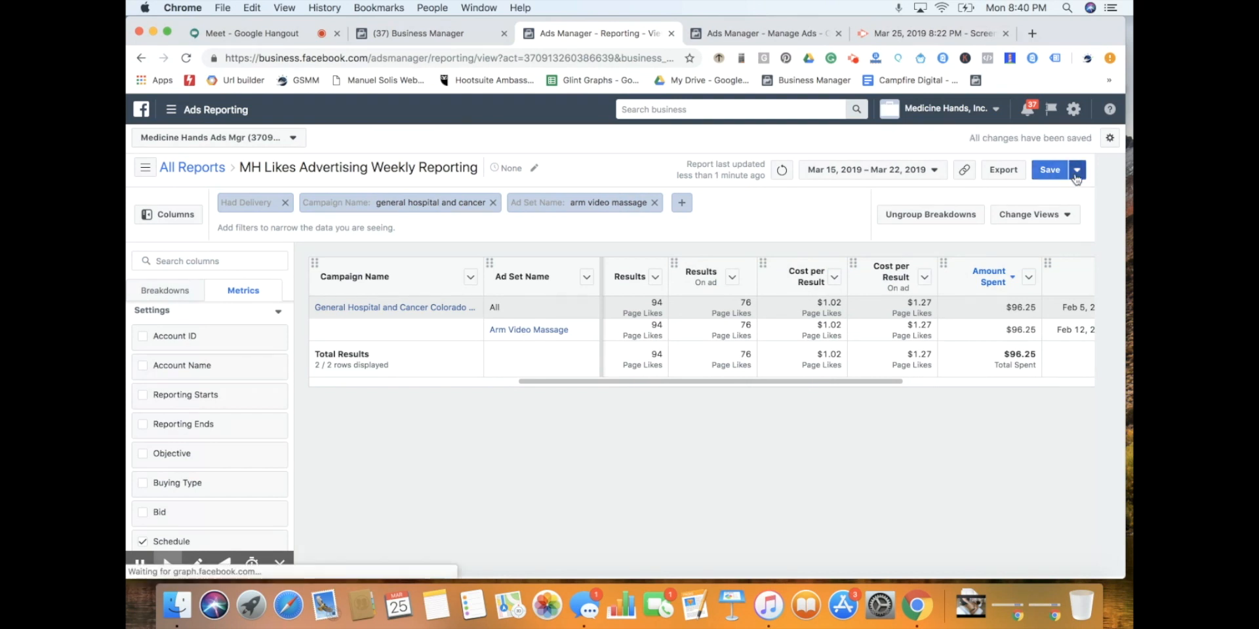
Start saving the report as a copy with a scheduled email delivered weekly on Thursday.
click(1075, 171)
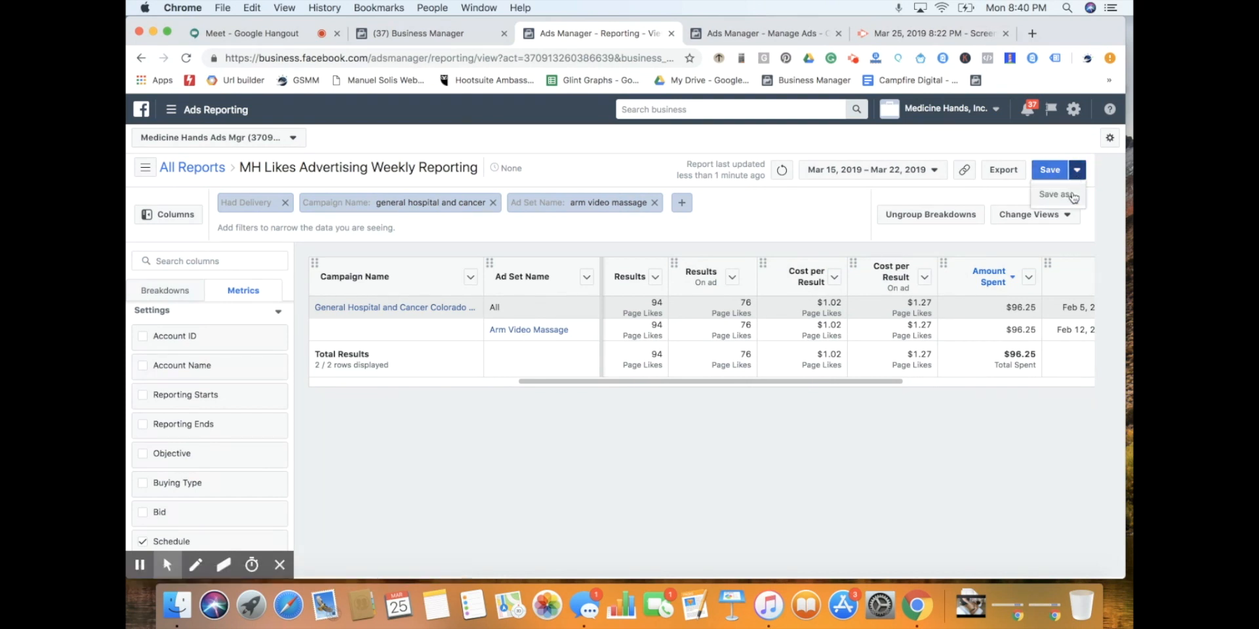
click(1057, 194)
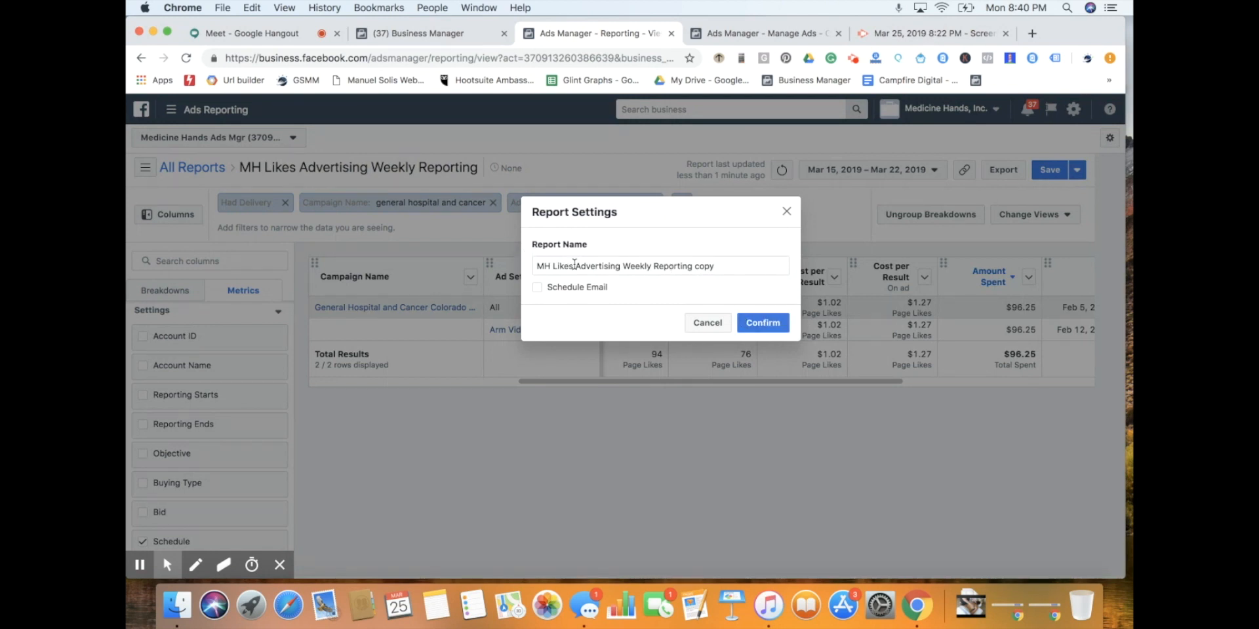
click(538, 289)
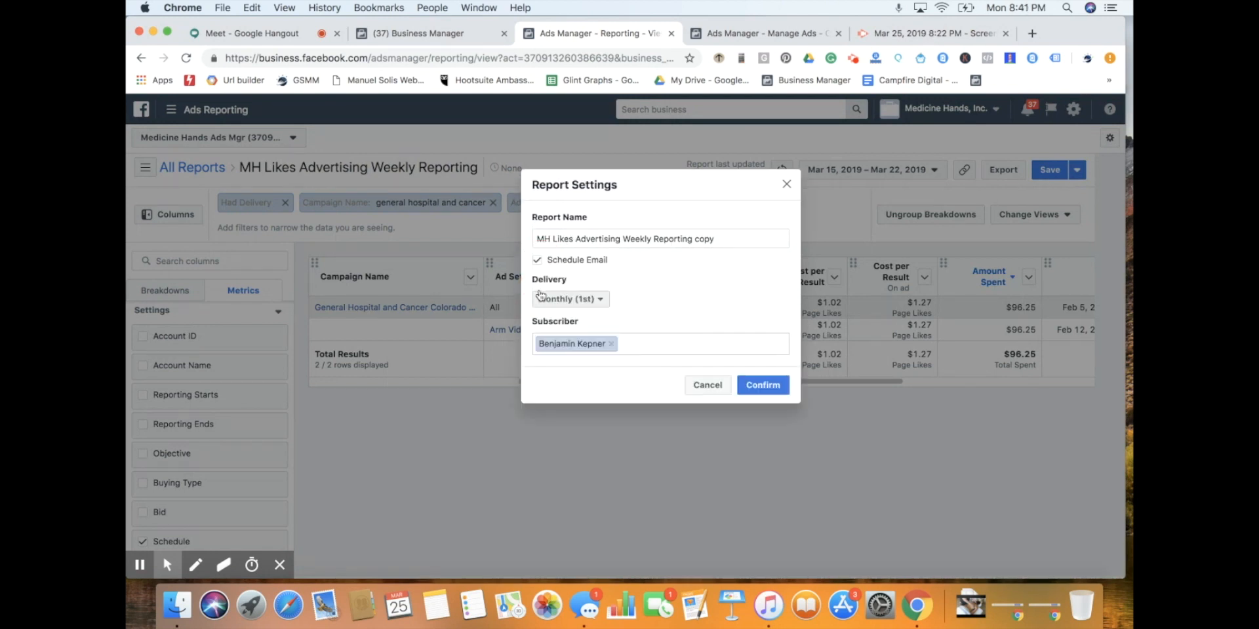
click(579, 300)
mouse_move(569, 335)
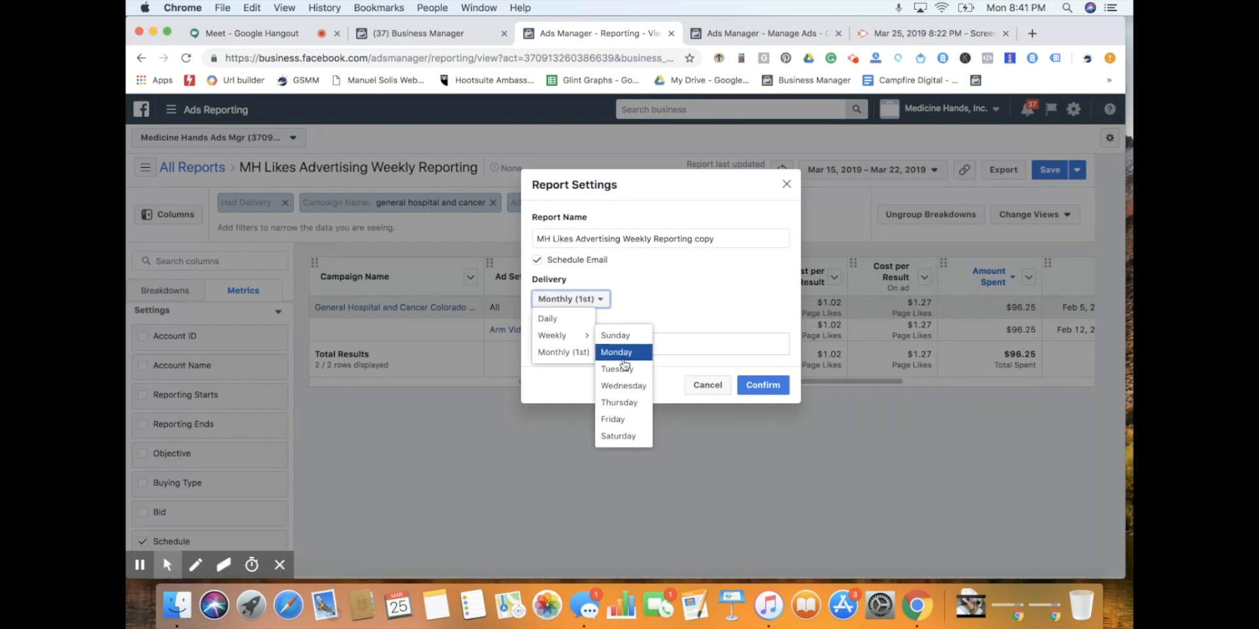
click(620, 401)
Replace the default email subscriber with the client contact and confirm the copied report's settings.
click(610, 345)
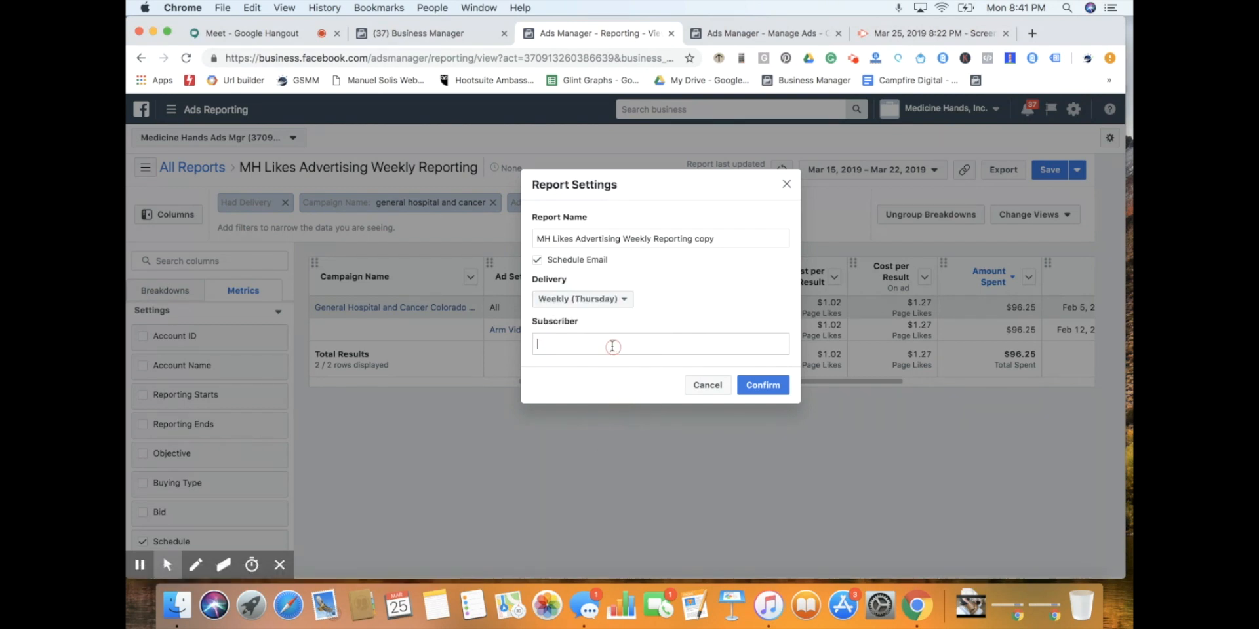
text(Vos)
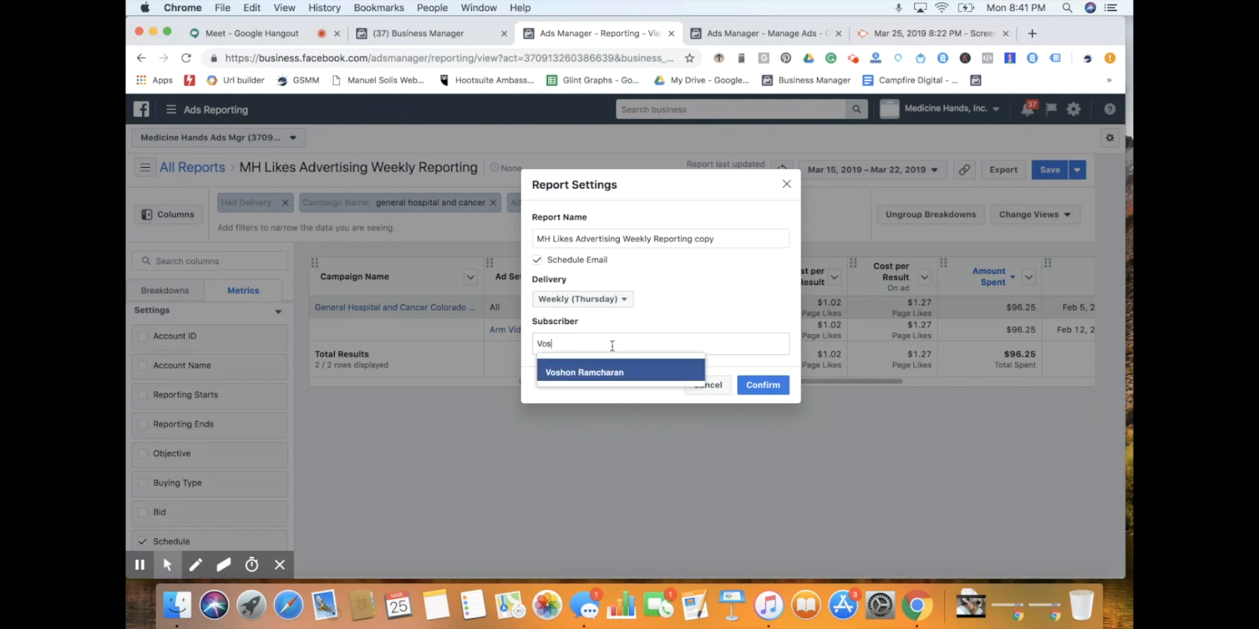
click(590, 371)
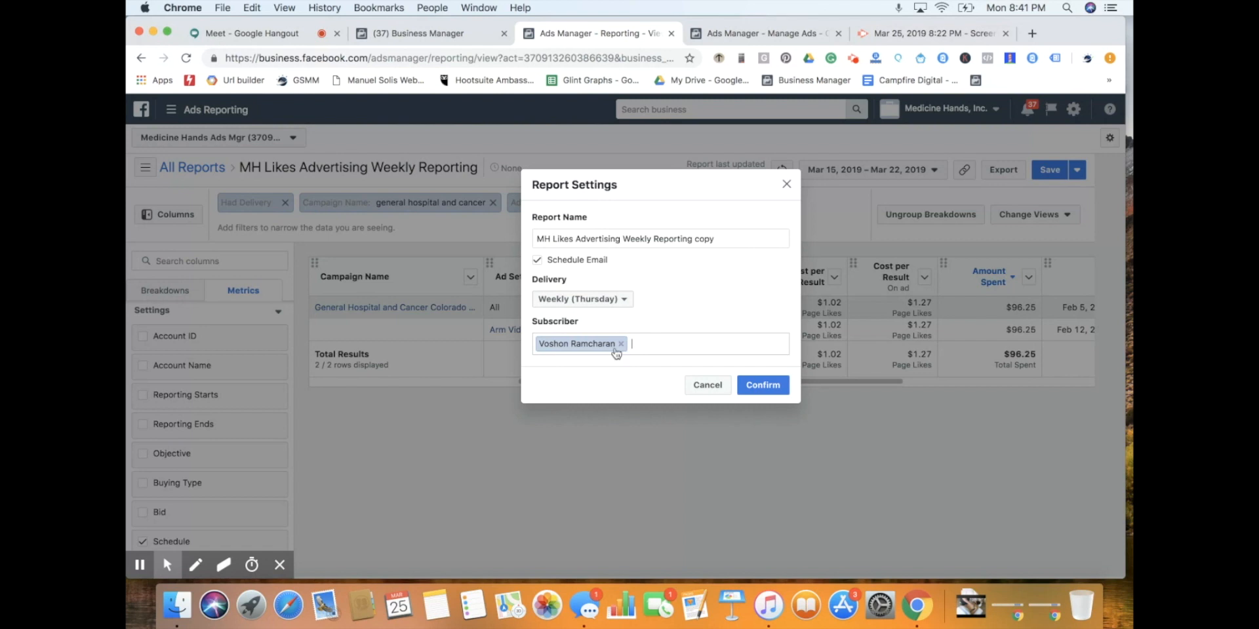
click(761, 385)
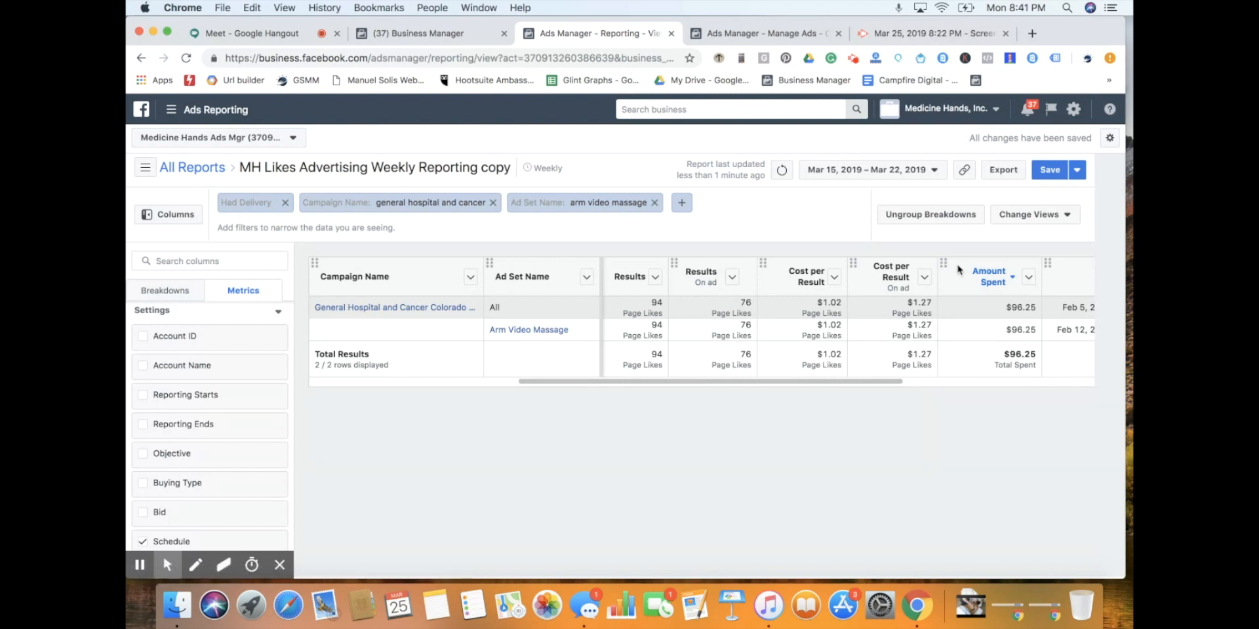
Save another copy of the weekly report with the same email schedule and return to the list of all reports.
click(1052, 172)
click(1076, 170)
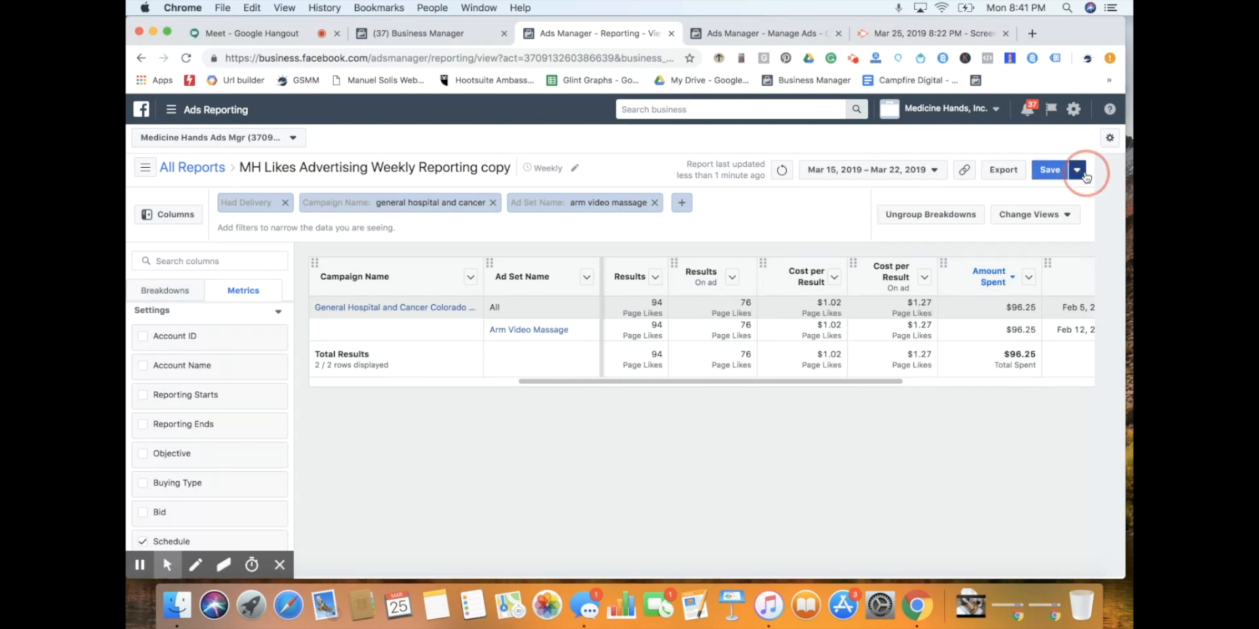
click(1074, 198)
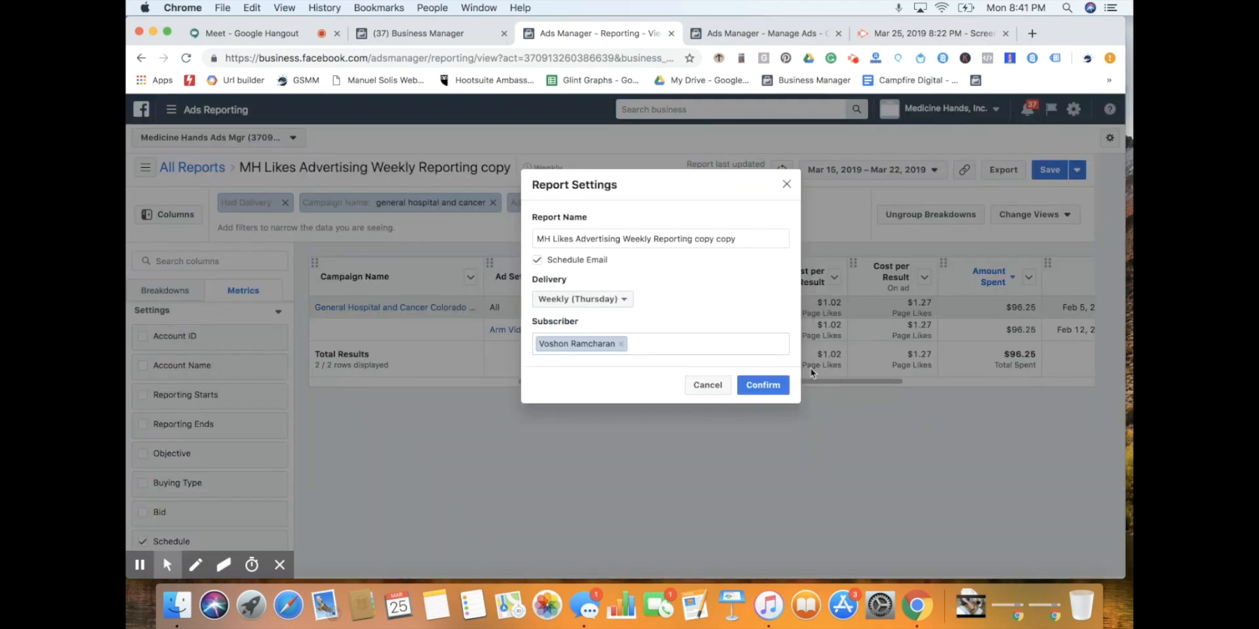
click(774, 384)
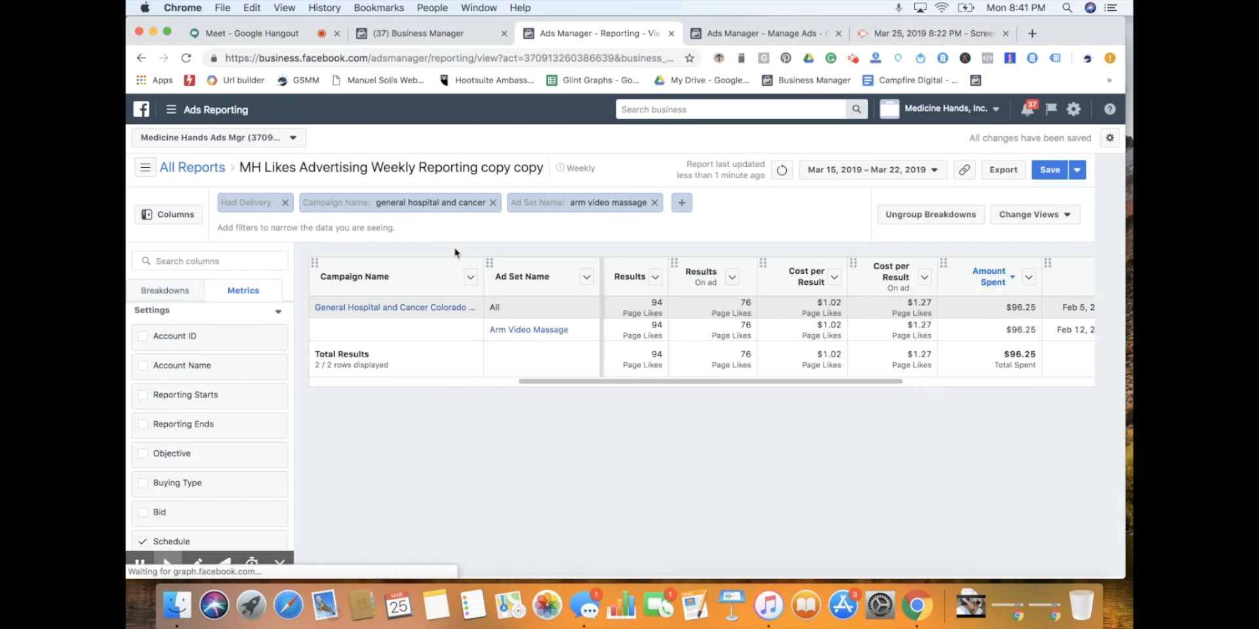
click(190, 109)
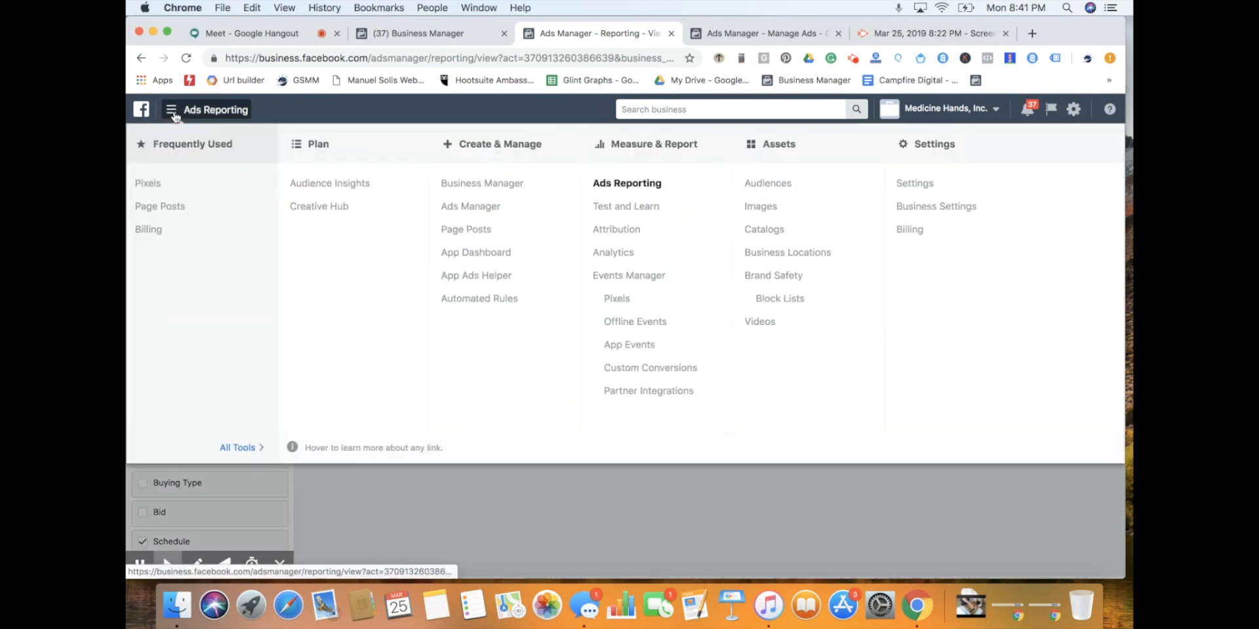
click(621, 187)
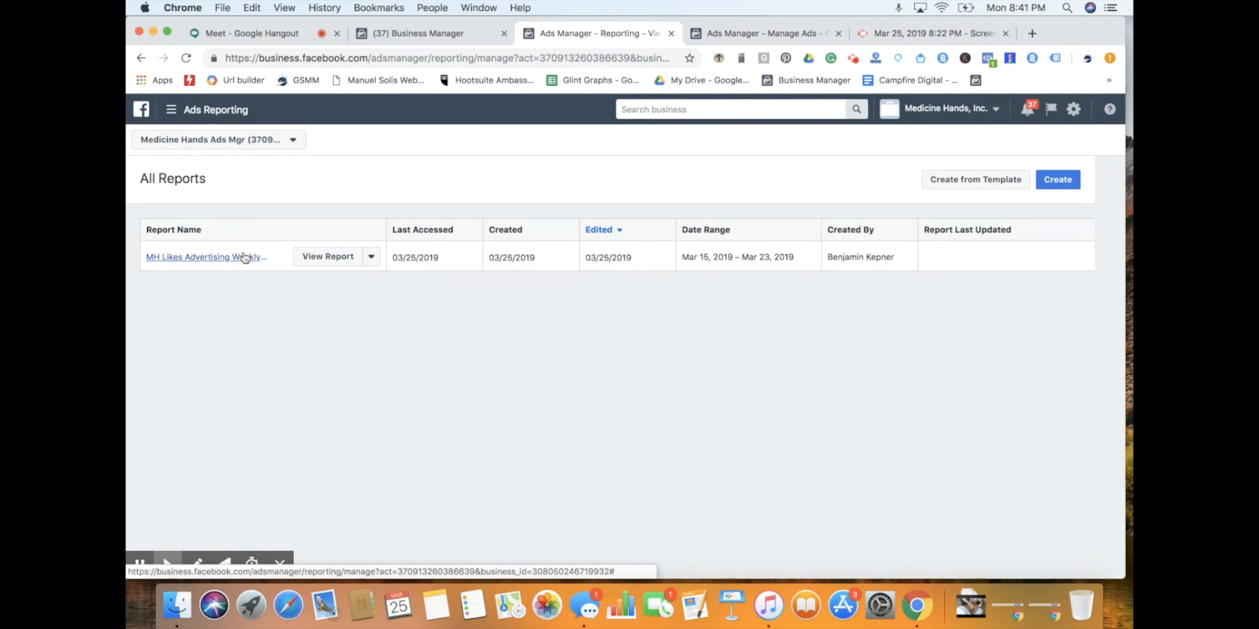
Switch to the Medicine Hands Facebook Advertising and Google Analytics document and examine the page insights image under Data Shown 8/14.
drag(176, 28, 518, 12)
click(299, 461)
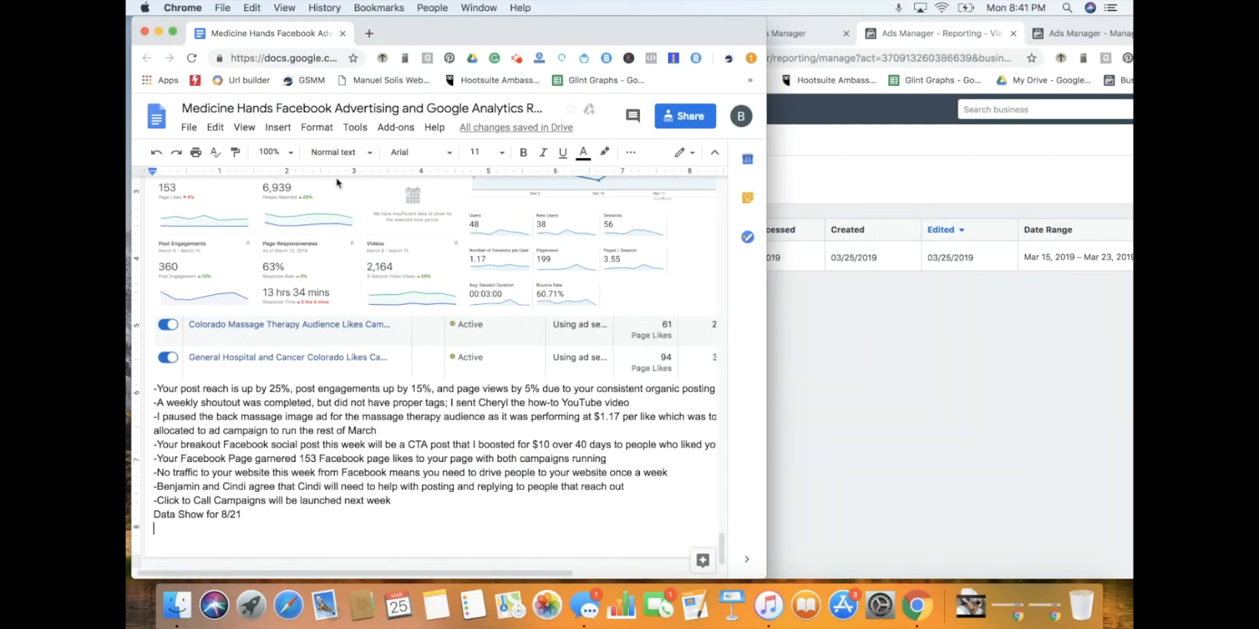
scroll(412, 313, up, 2)
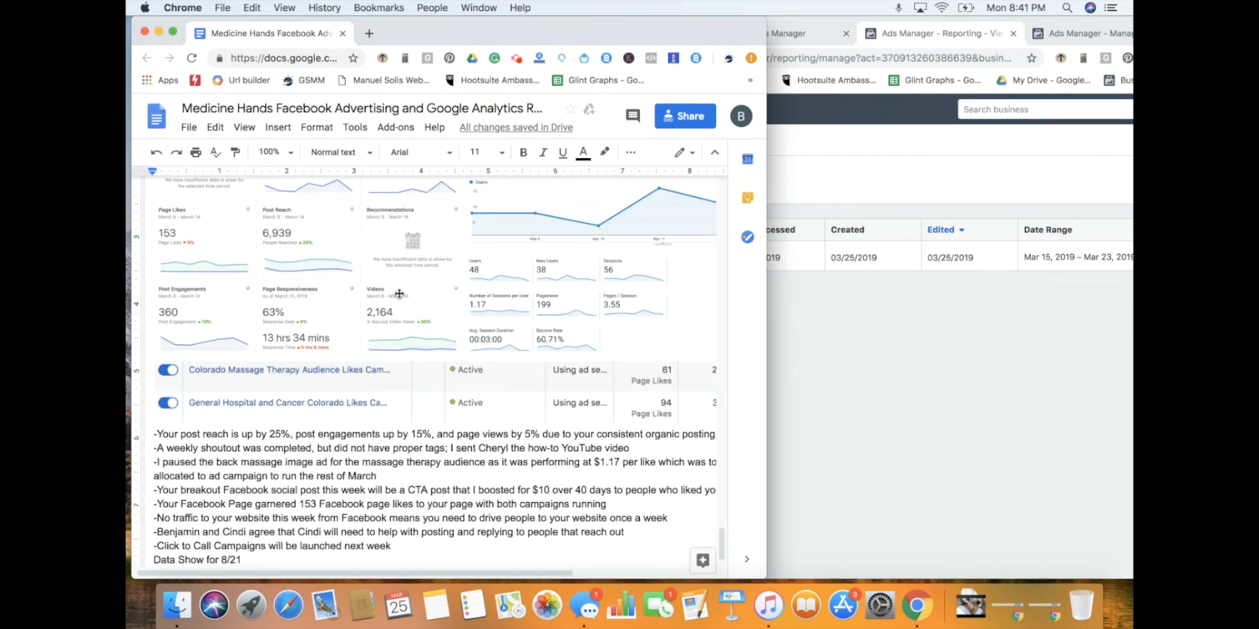
scroll(399, 330, up, 2)
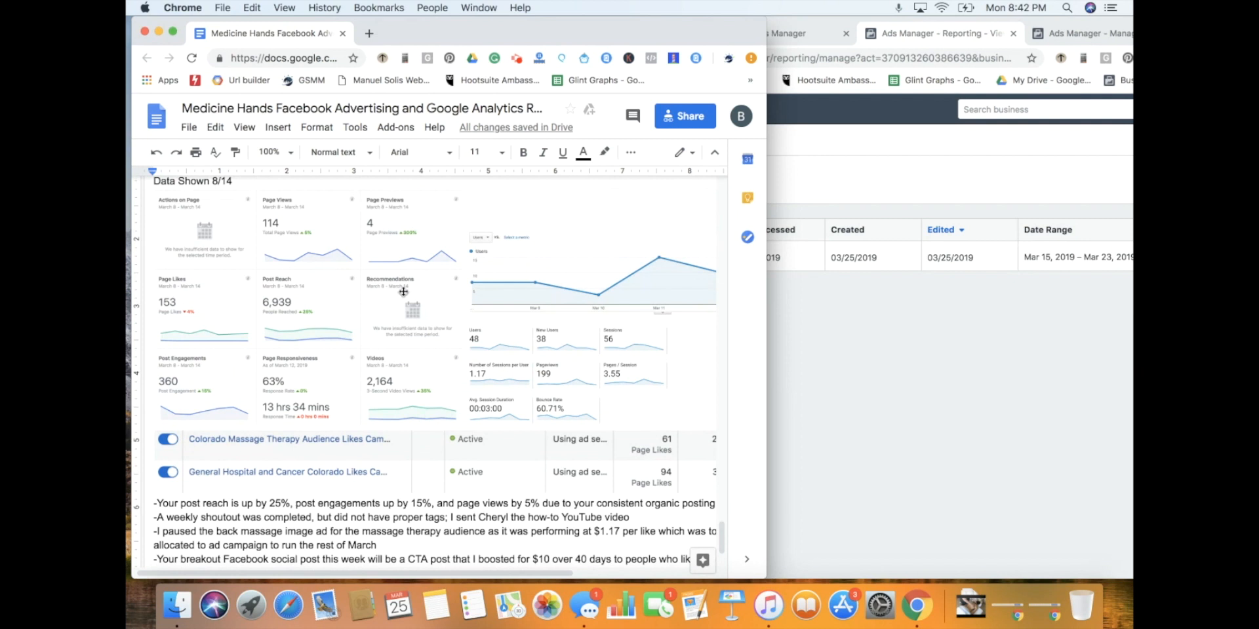
click(327, 321)
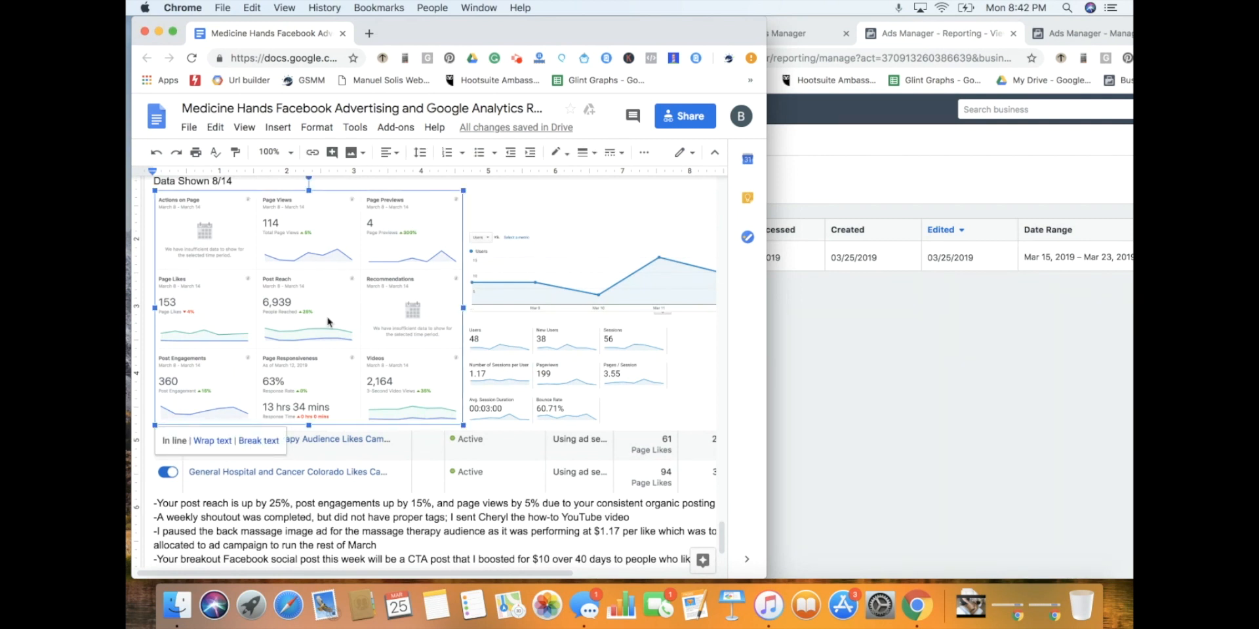
Go to Facebook in the other browser window and open the Medicine Hands, Inc. page.
click(808, 187)
click(748, 57)
text(faceb)
key(Return)
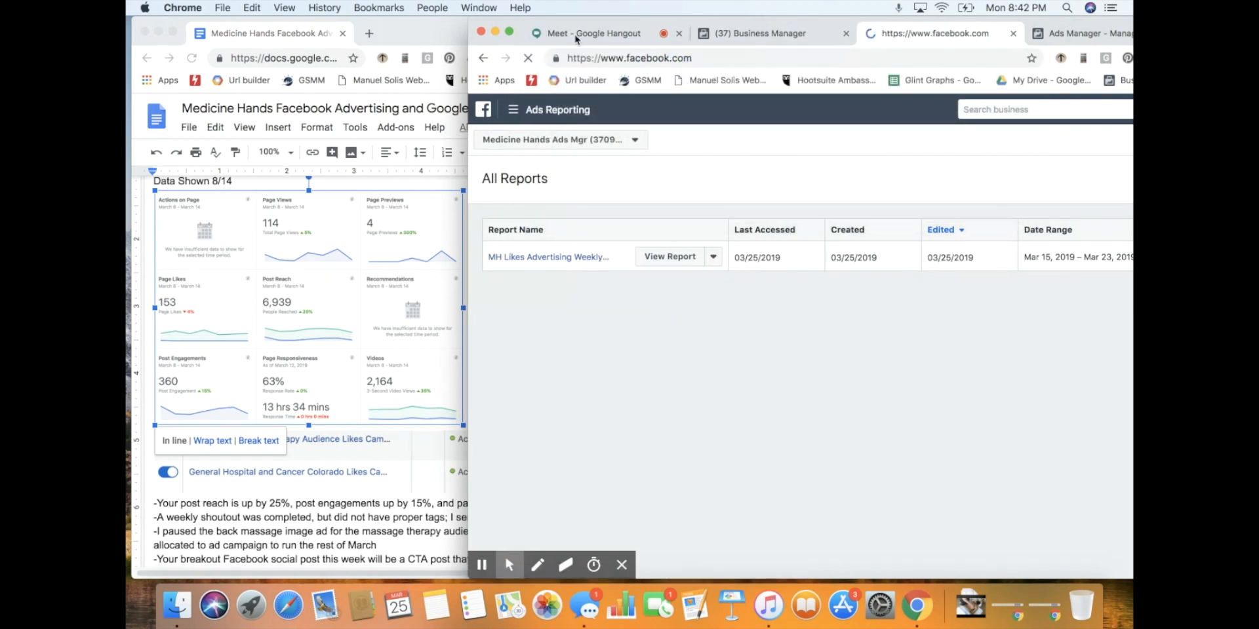
drag(590, 25, 397, 10)
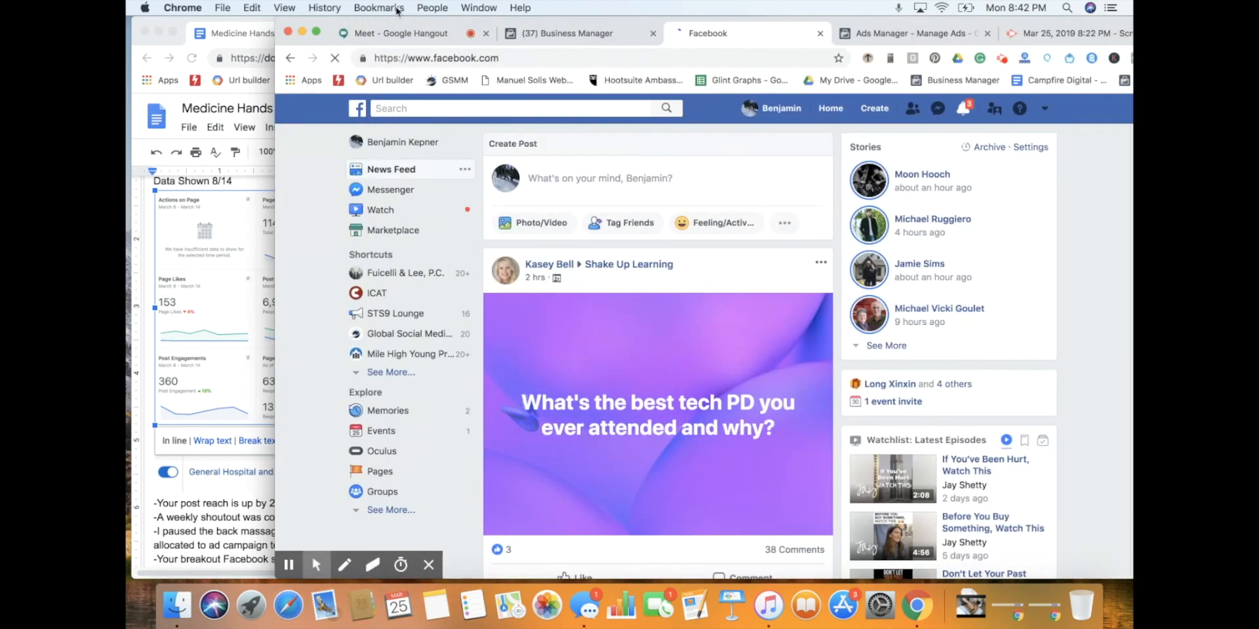
click(1045, 109)
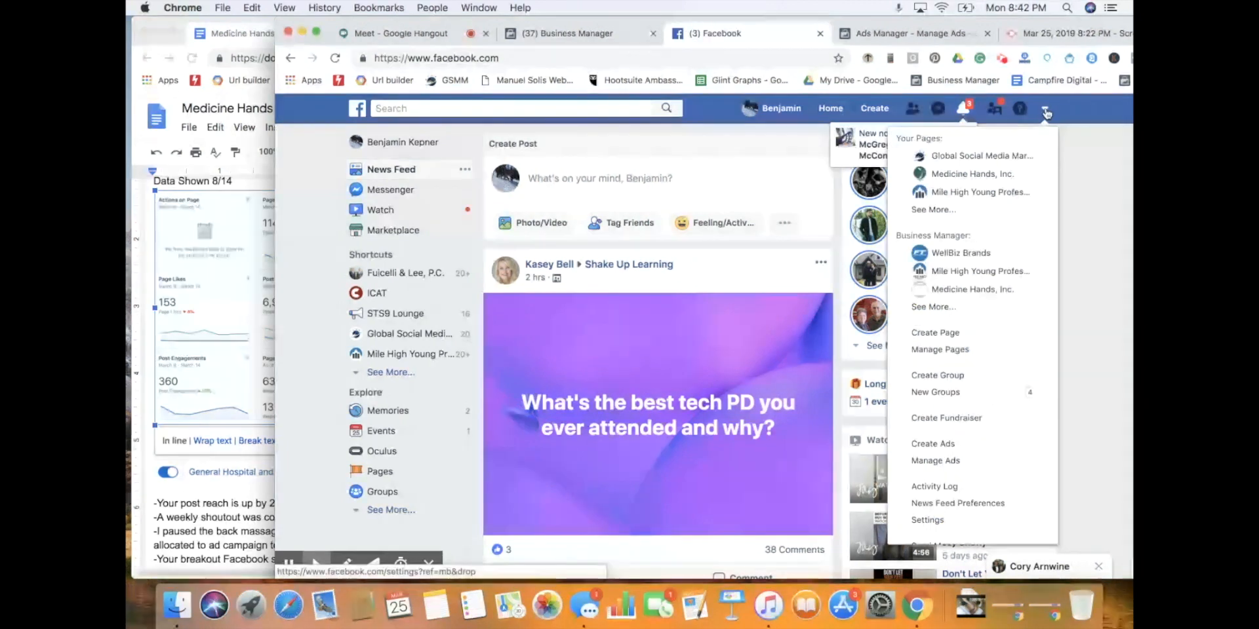
click(981, 173)
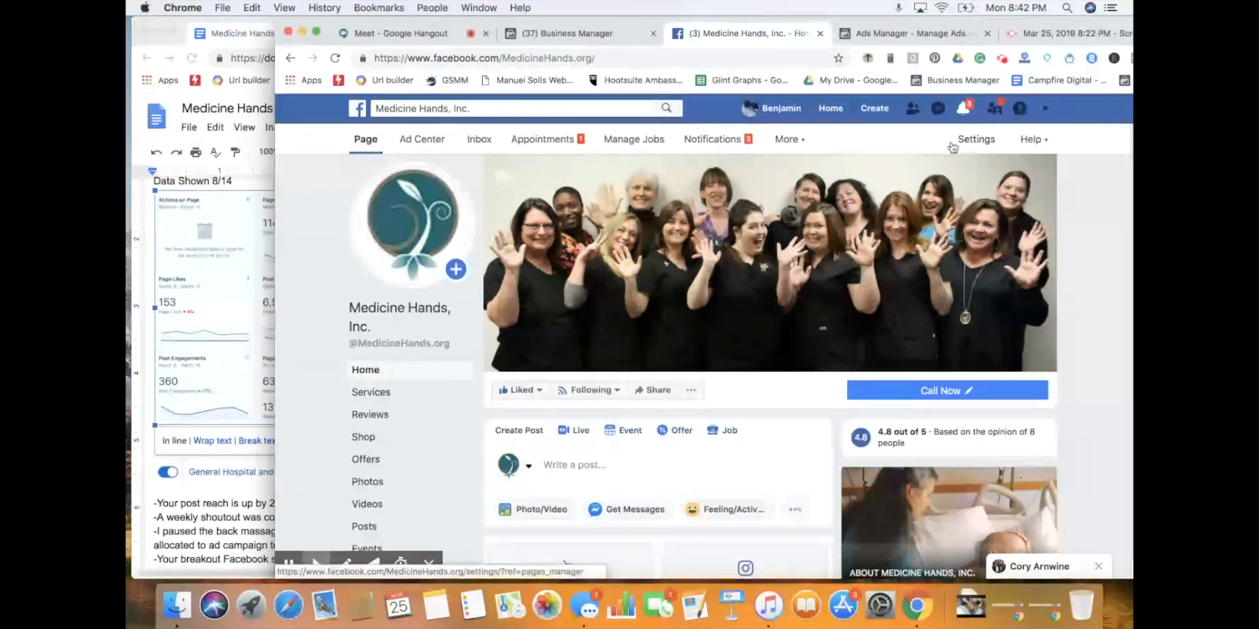
click(1042, 107)
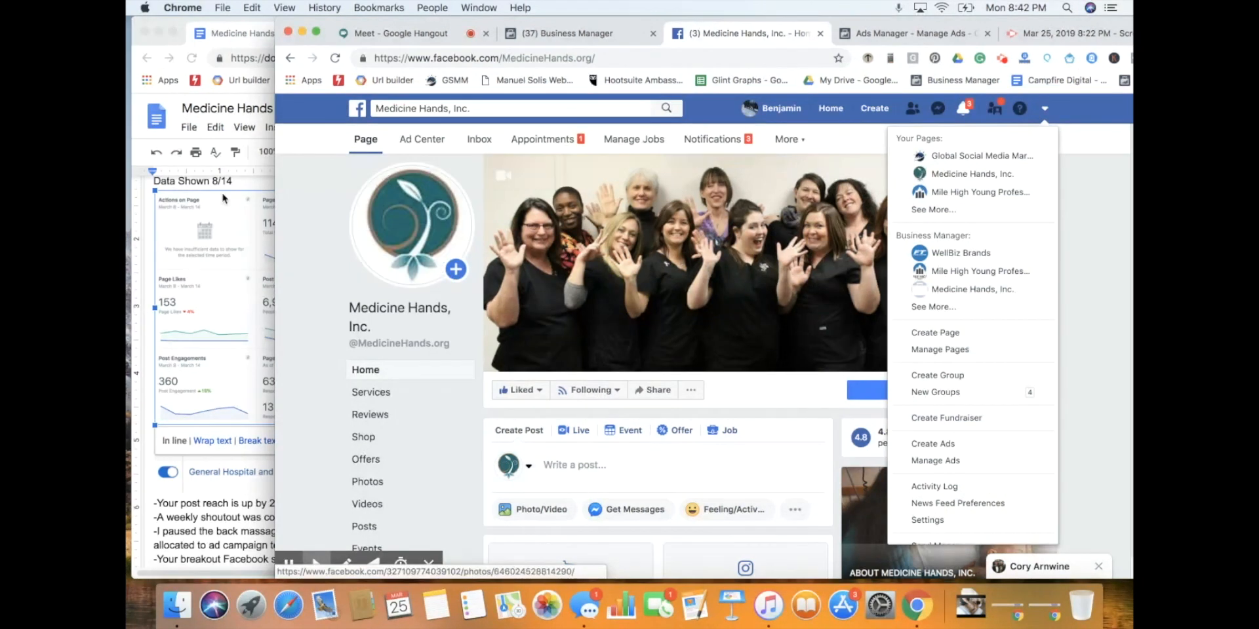
Review the campaign results and written notes in the report document, highlighting the phrase about Facebook page likes garnered.
click(218, 210)
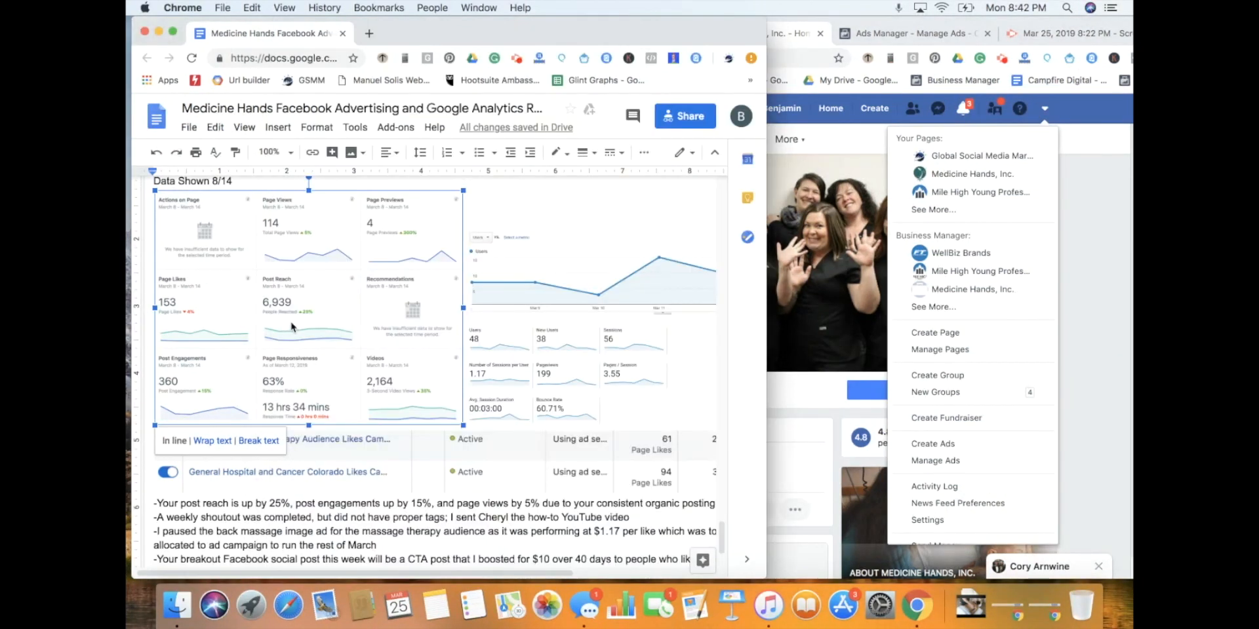
click(477, 523)
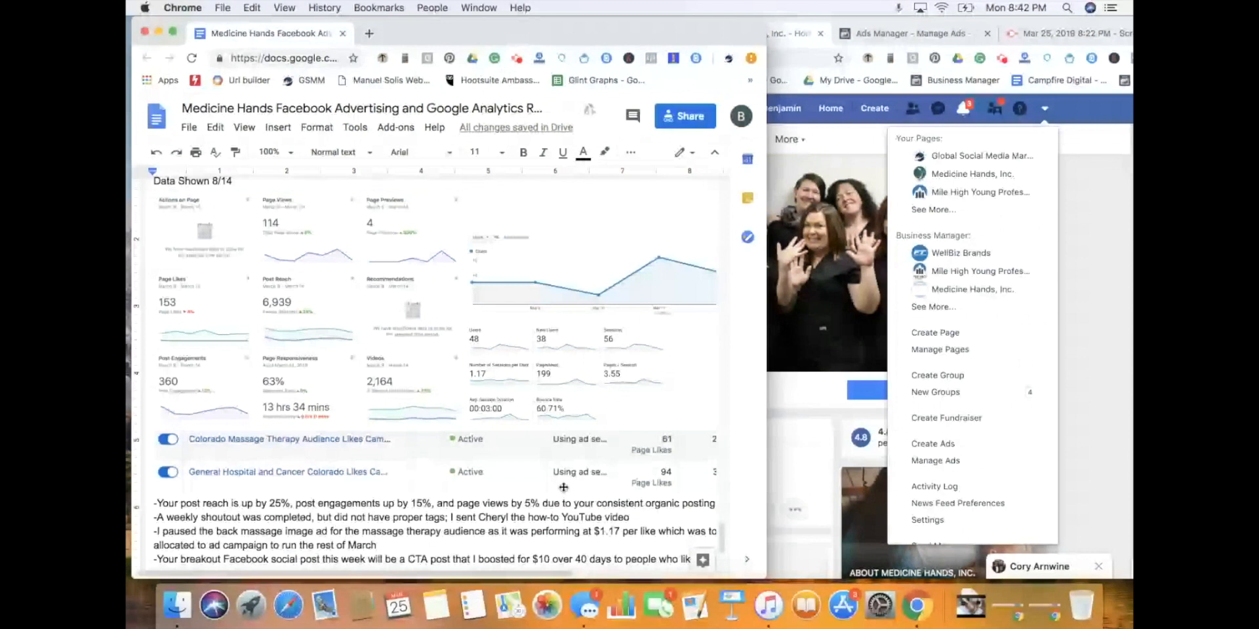
scroll(476, 523, down, 3)
click(326, 444)
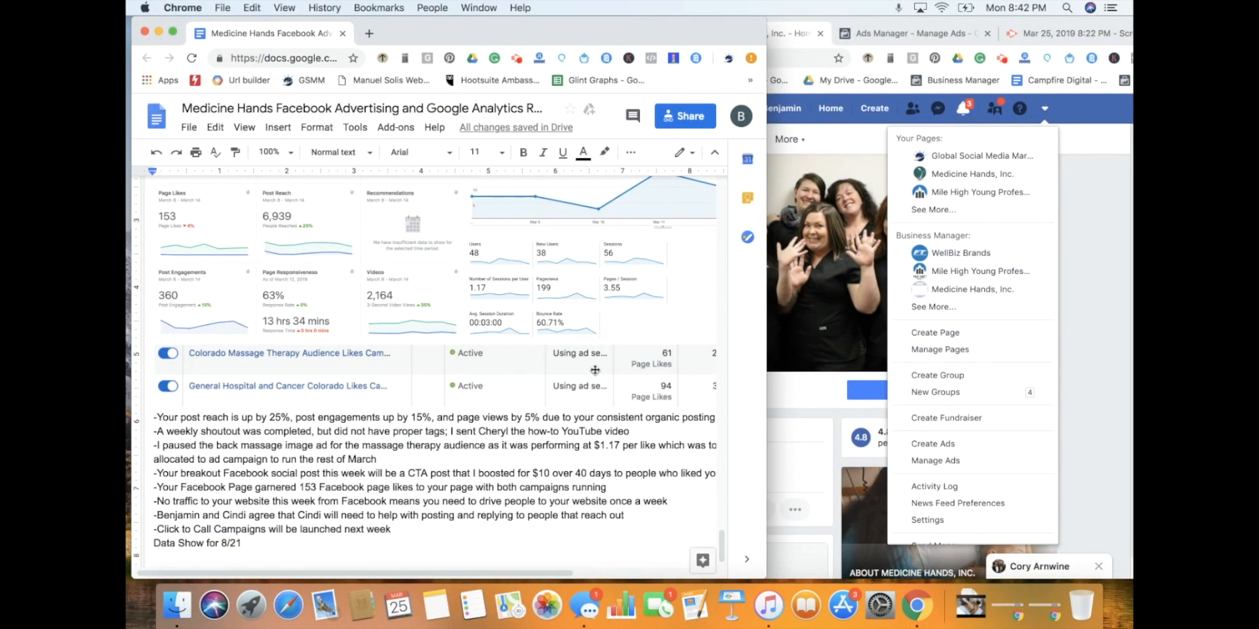
drag(247, 417, 324, 415)
click(332, 477)
drag(299, 488, 412, 486)
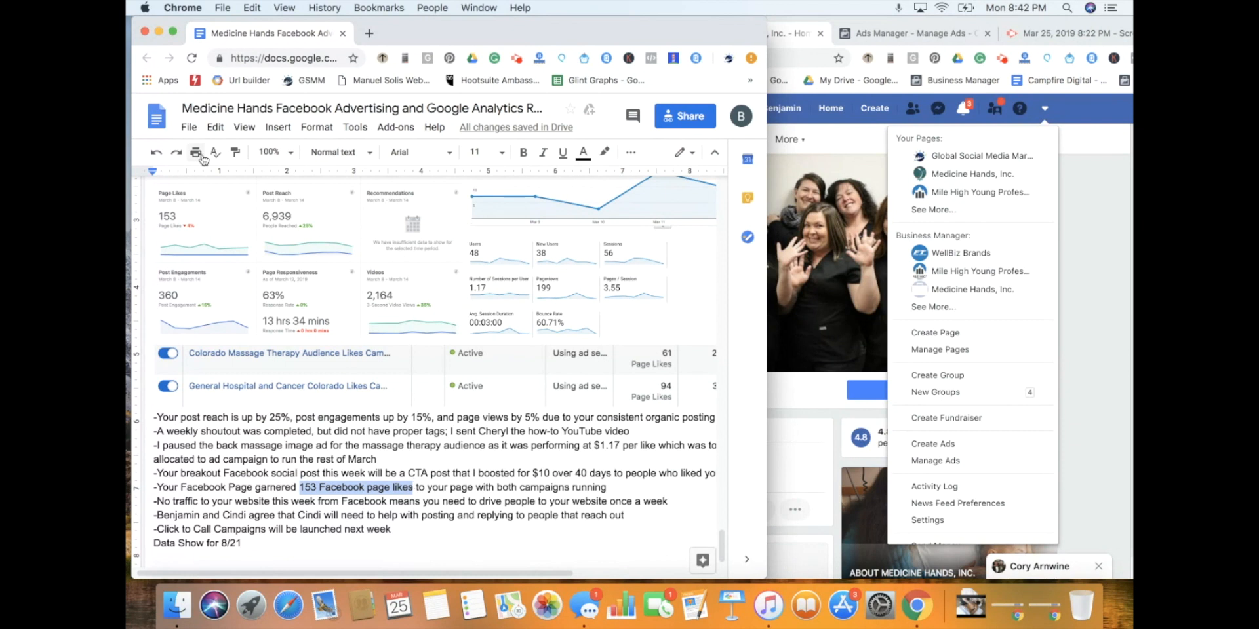
Minimize the report document and show the Medicine Hands, Inc. page in full screen with the account menu closed.
click(158, 33)
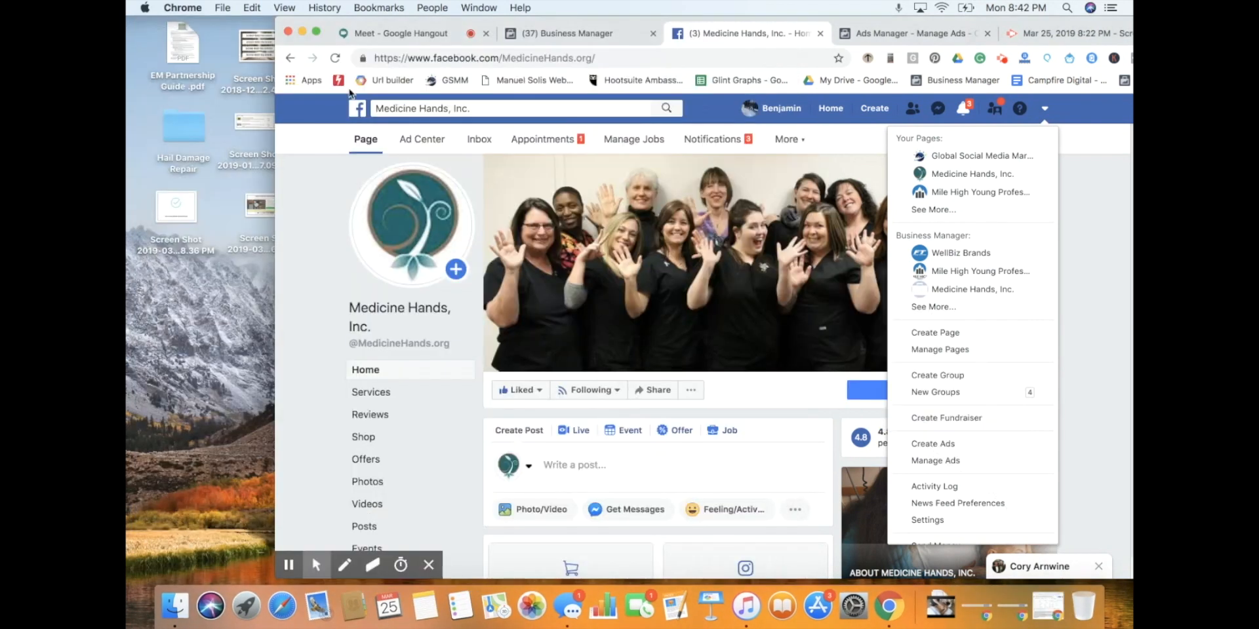
click(316, 33)
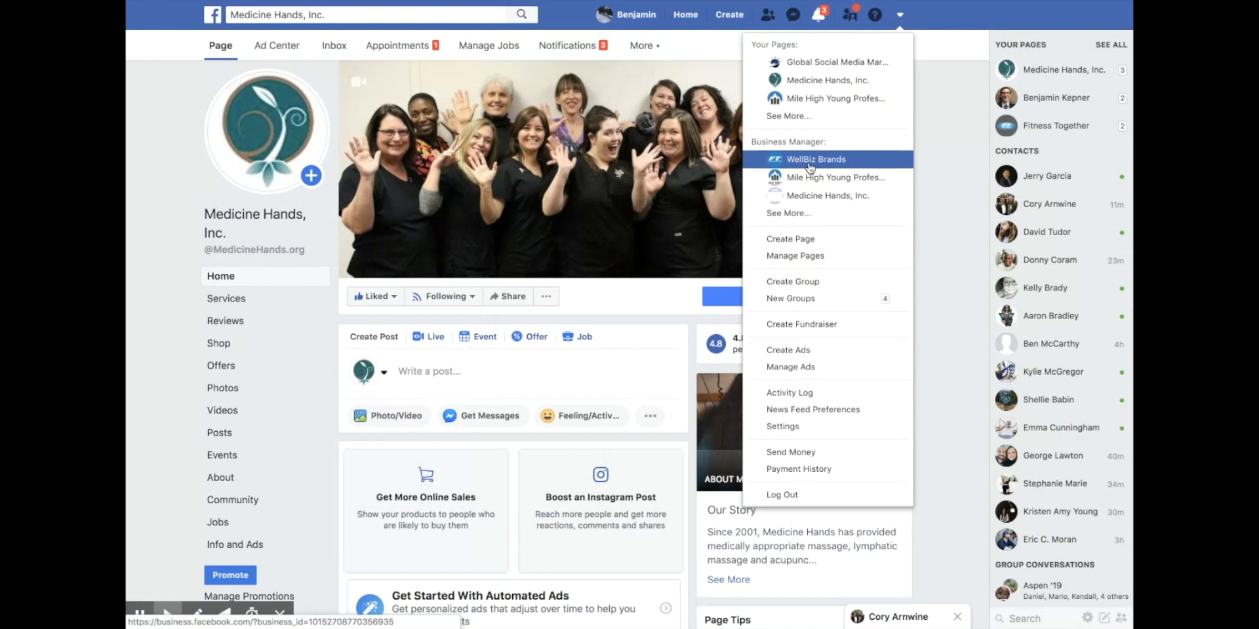
click(940, 142)
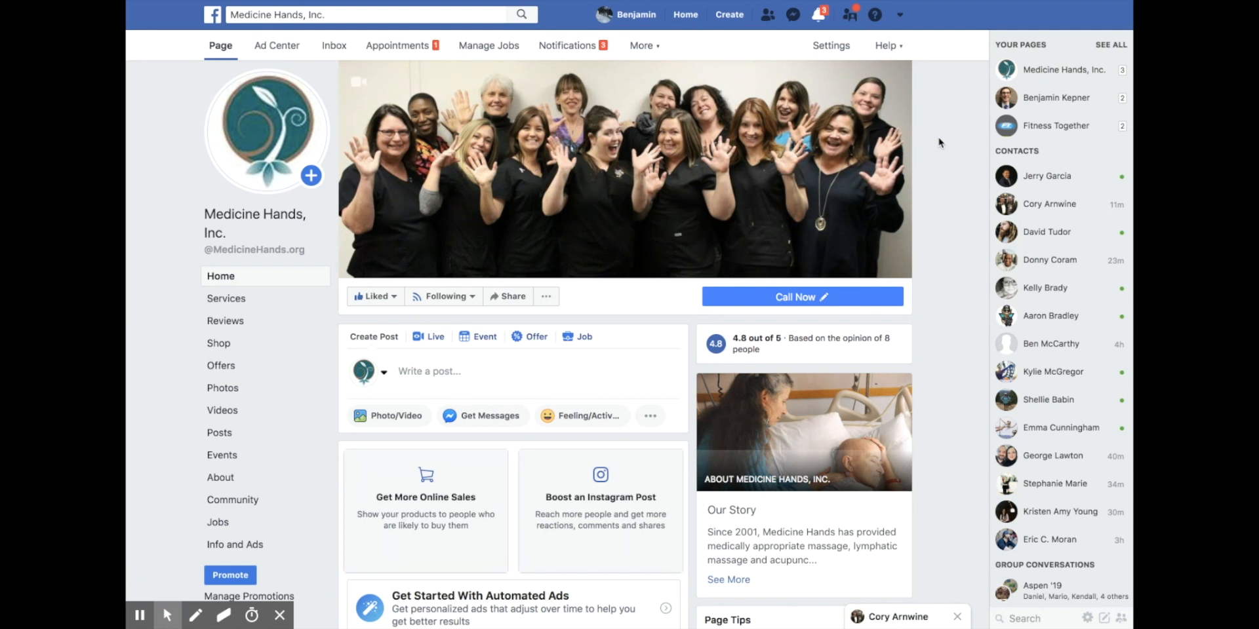
Exit full screen and move the Facebook browser window back over the desktop.
mouse_move(619, 6)
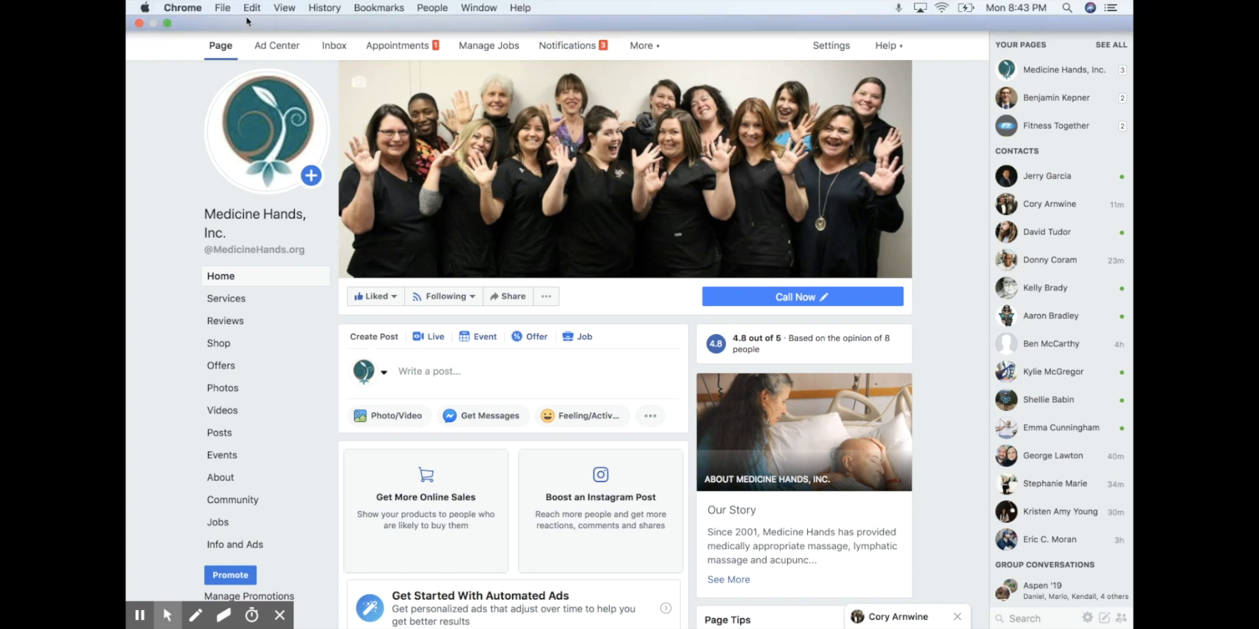
click(168, 23)
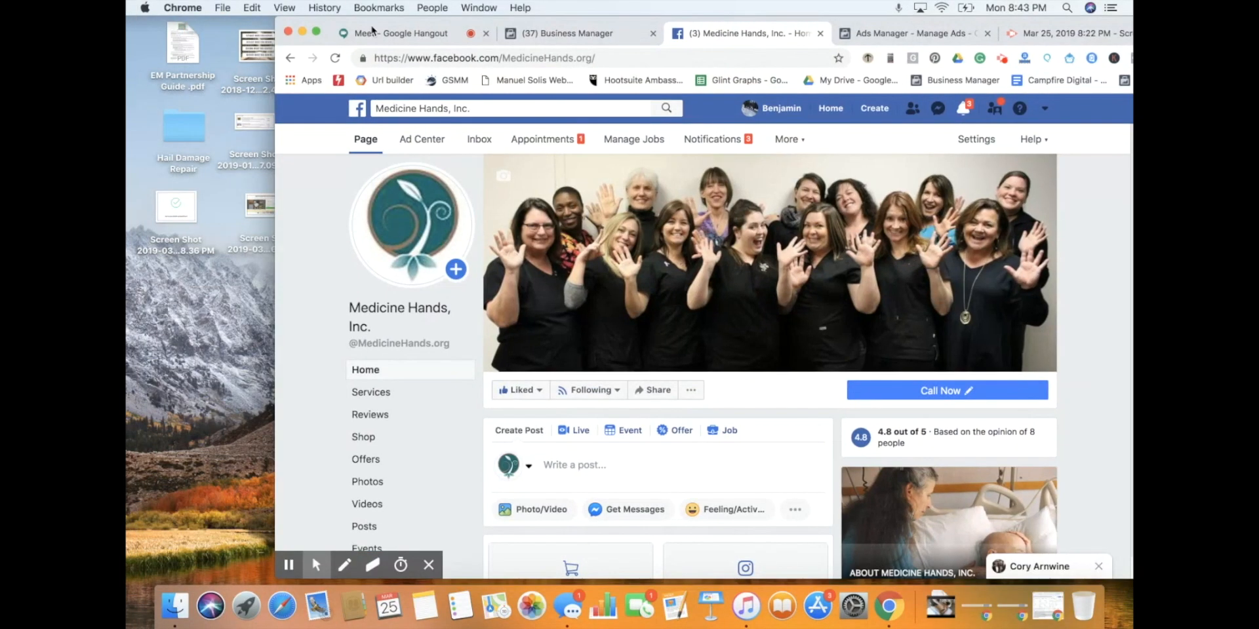
drag(413, 24, 283, 23)
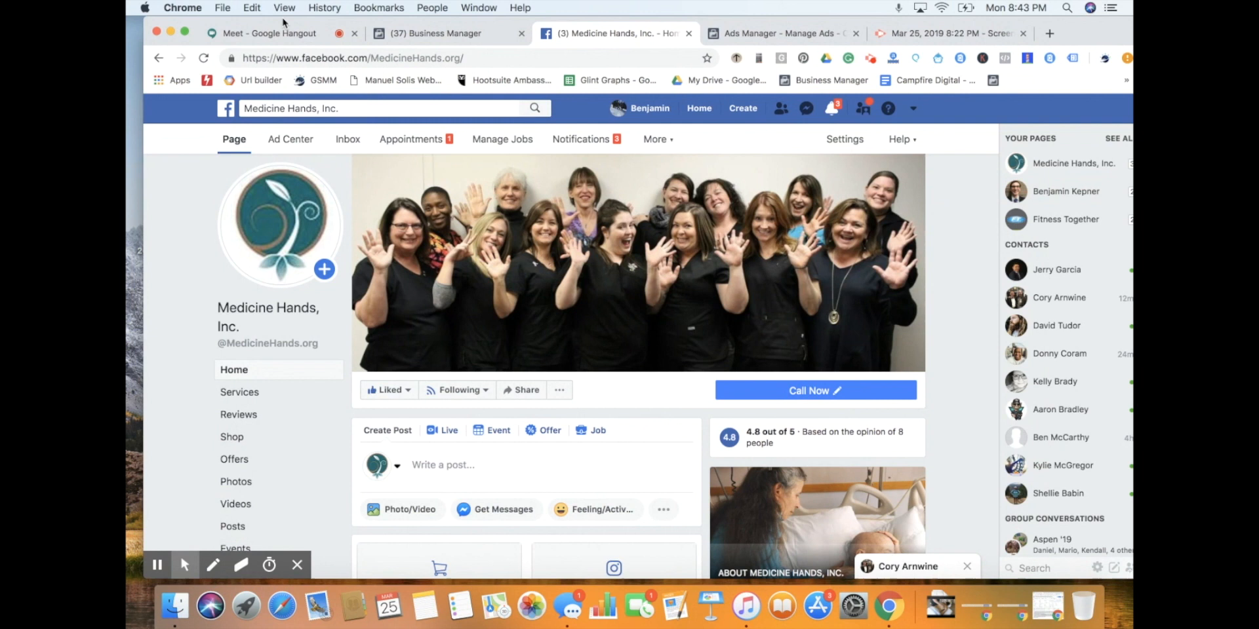